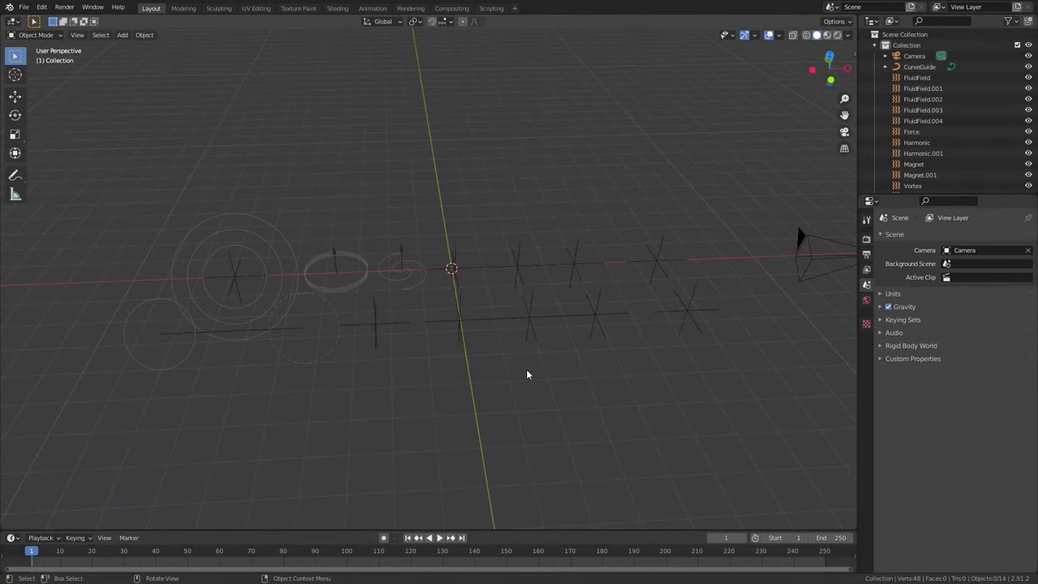
# - Orbit around the particle-covered plane to view the Force field object above it
pyautogui.moveTo(526, 374); pyautogui.dragTo(481, 362, button='middle')
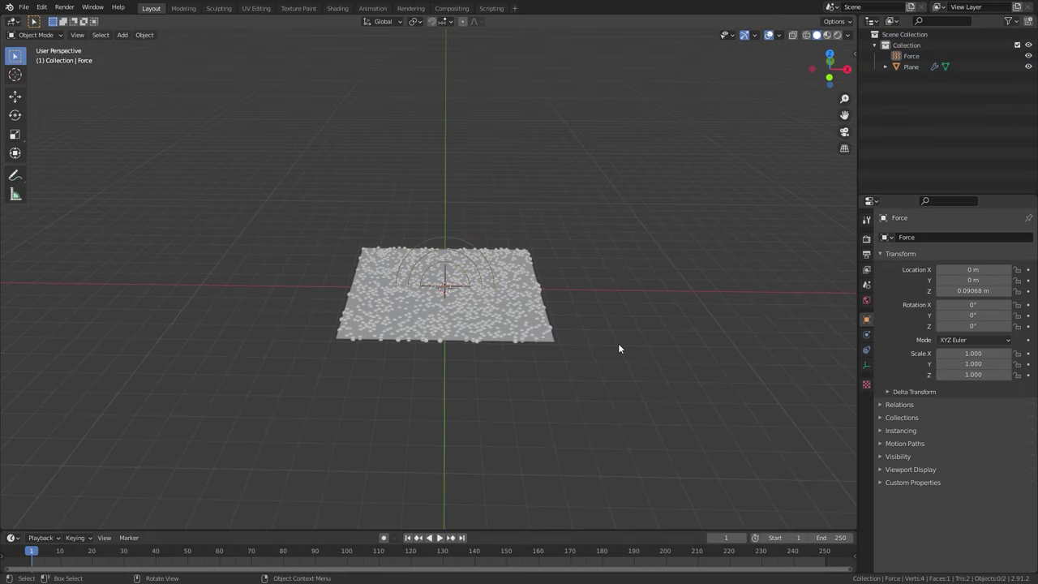
# - Select the Force field and play the animation so the particles scatter
pyautogui.click(446, 213)
pyautogui.press('space')
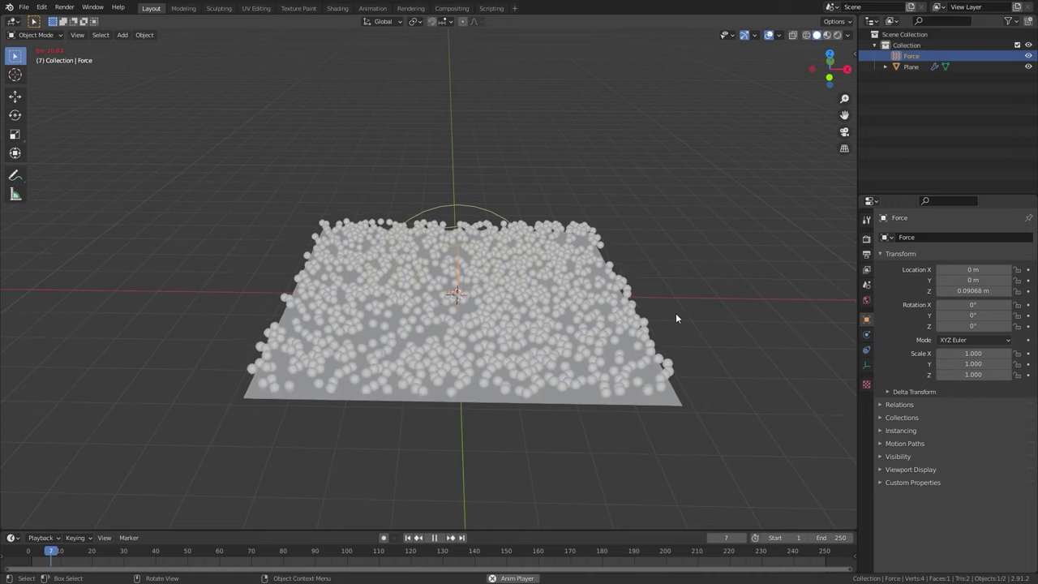
pyautogui.moveTo(621, 317); pyautogui.dragTo(637, 308, button='middle')
# - Select the plane and scroll through its particle settings
pyautogui.click(641, 301)
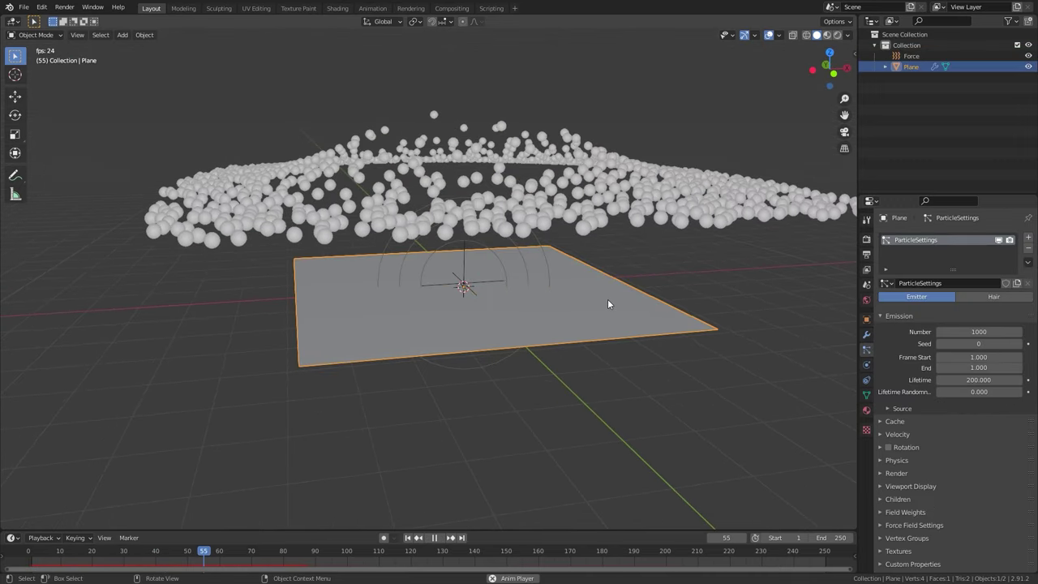
pyautogui.scroll(-3, 607, 299)
pyautogui.scroll(-3, 542, 308)
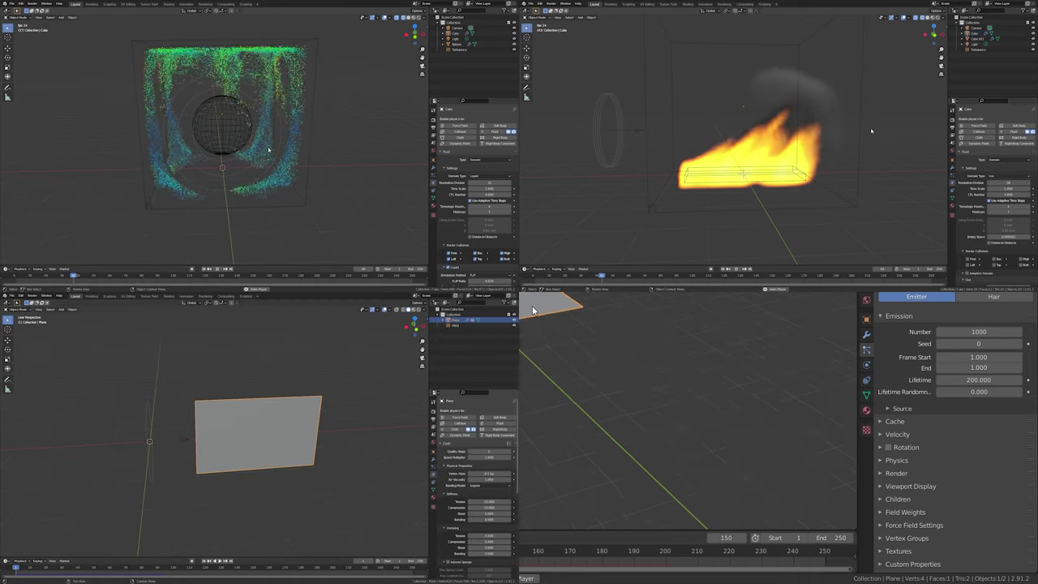
pyautogui.scroll(4, 531, 305)
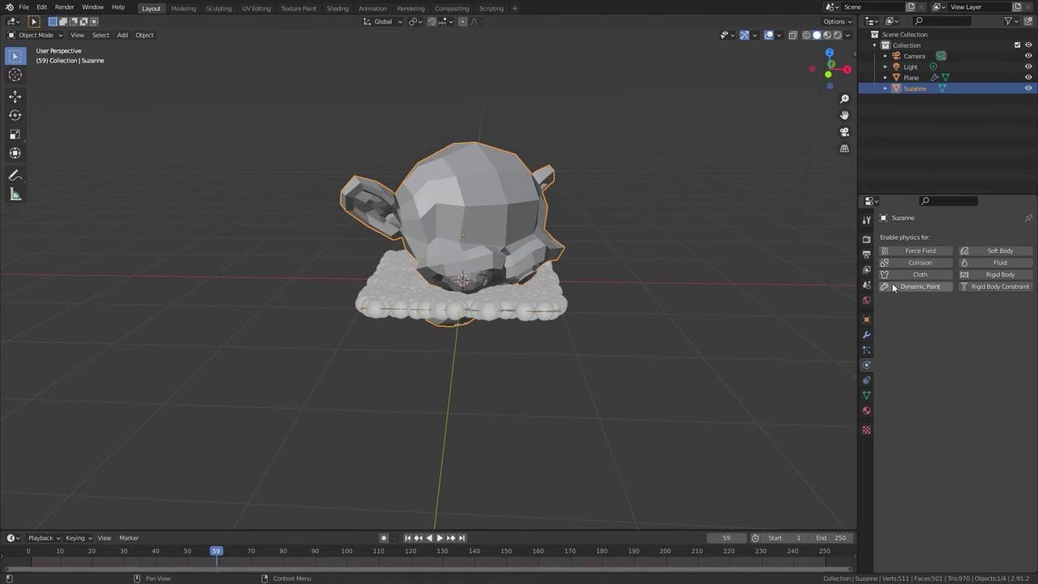
# - Make Suzanne a Surface-shaped force field and replay the simulation from the first frame
pyautogui.click(920, 251)
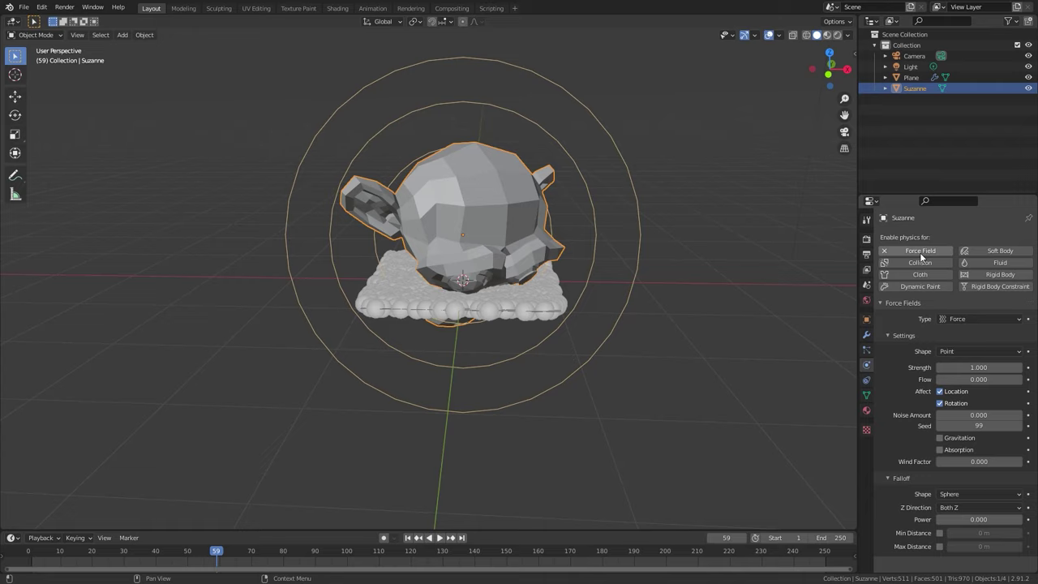
pyautogui.click(960, 352)
pyautogui.click(965, 403)
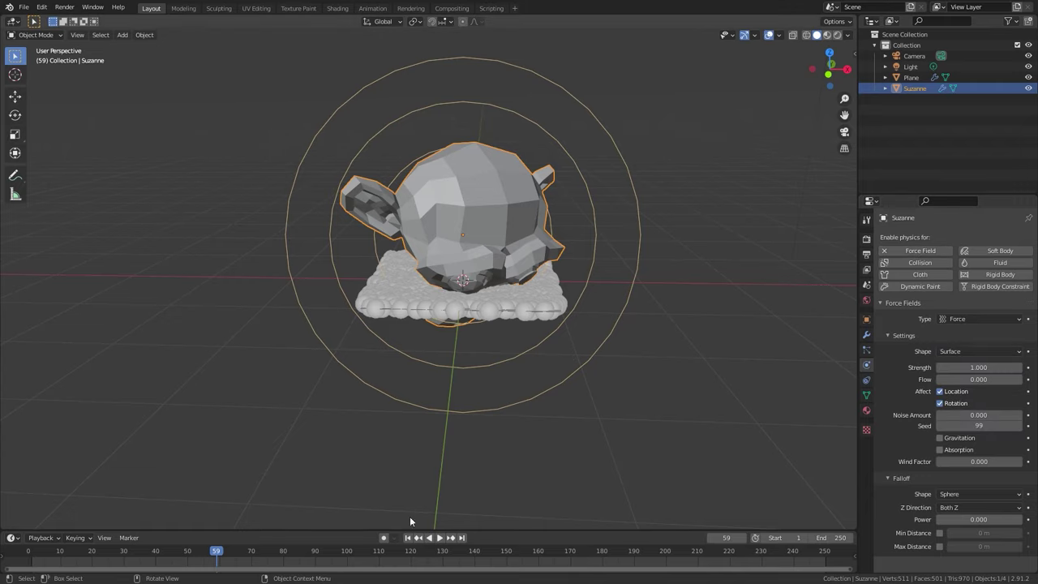
pyautogui.click(407, 537)
pyautogui.click(439, 537)
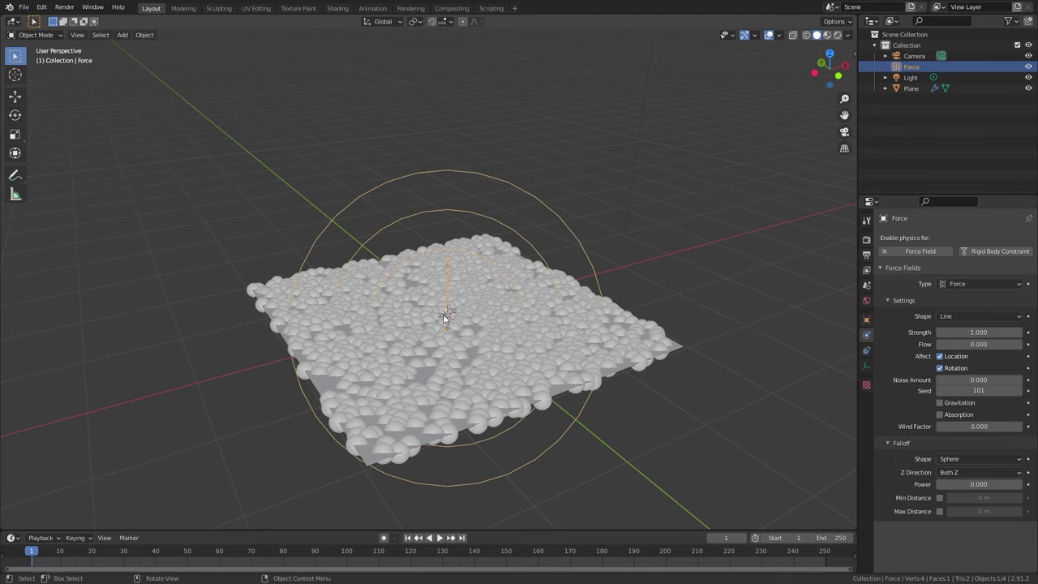
pyautogui.click(443, 287)
pyautogui.click(447, 280)
pyautogui.click(976, 312)
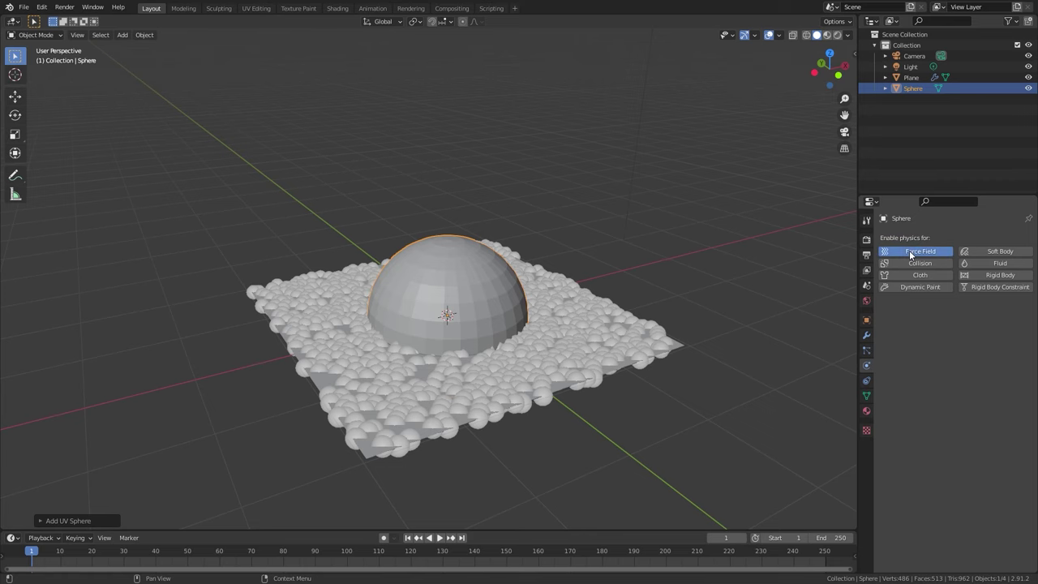
# - Give the sphere a force field, try the Surface shape, then switch to Every Point and play
pyautogui.click(910, 251)
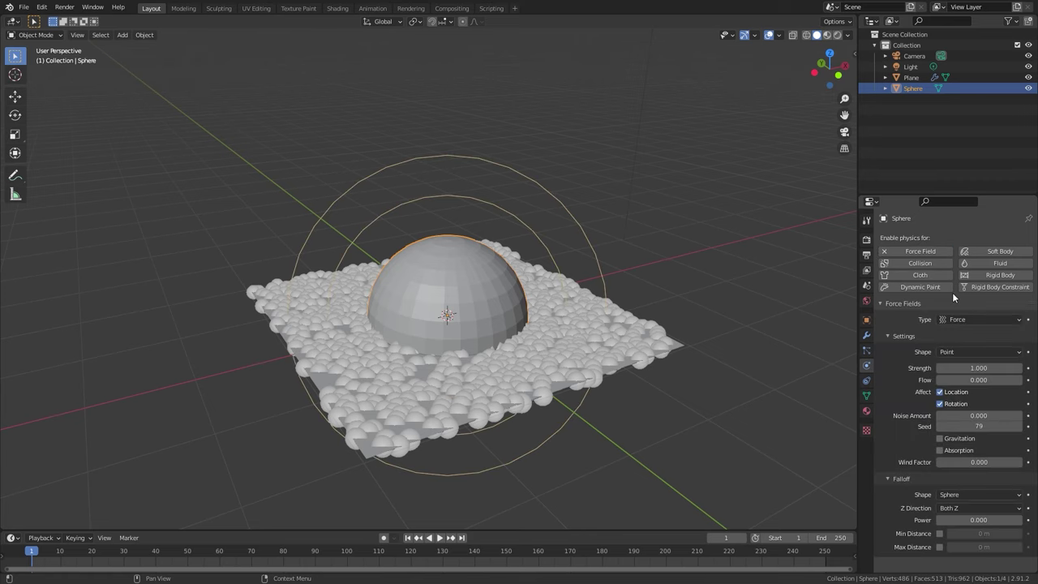
pyautogui.click(980, 350)
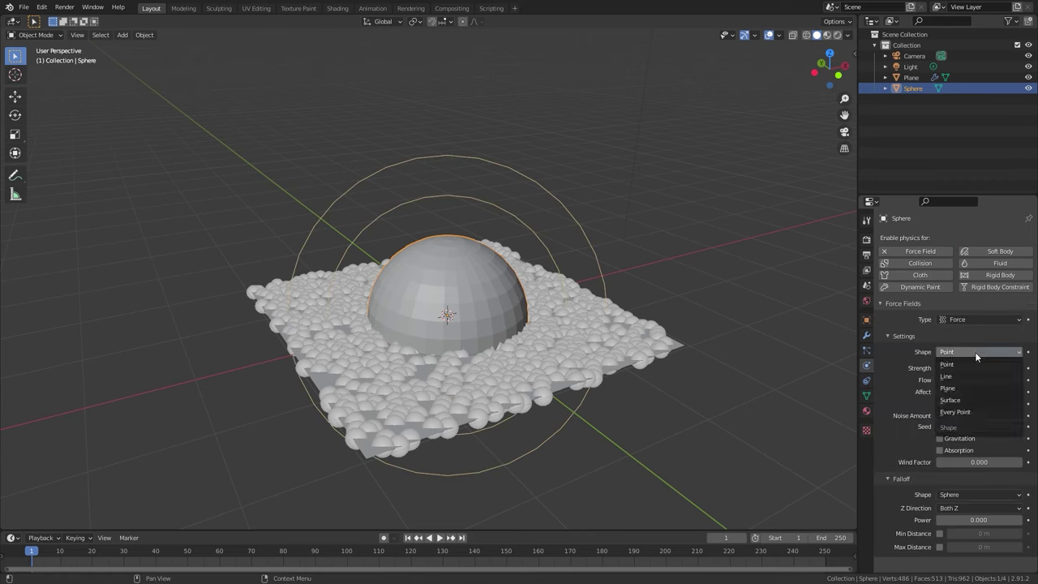
pyautogui.click(953, 401)
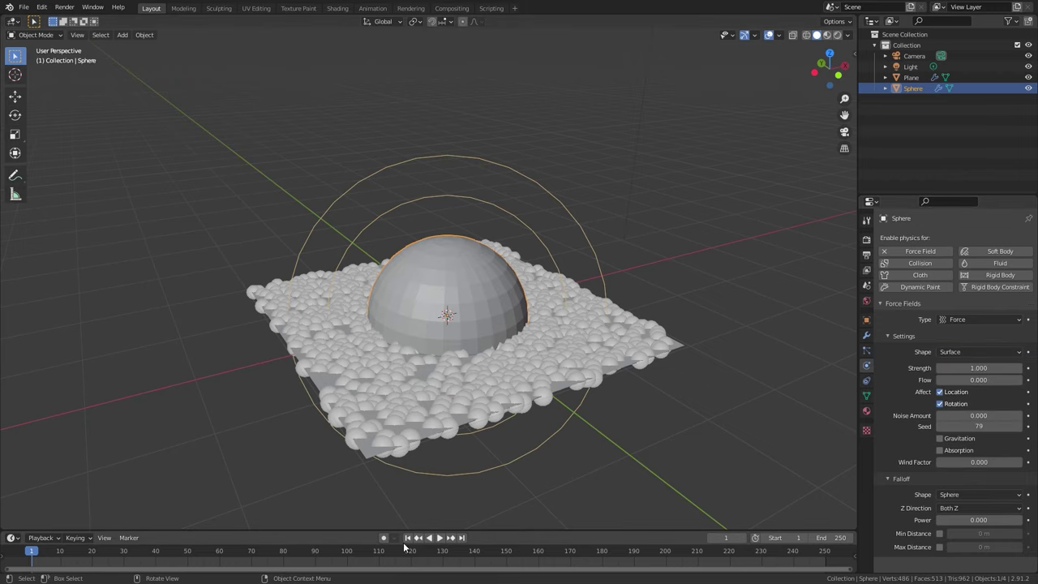
pyautogui.press('space')
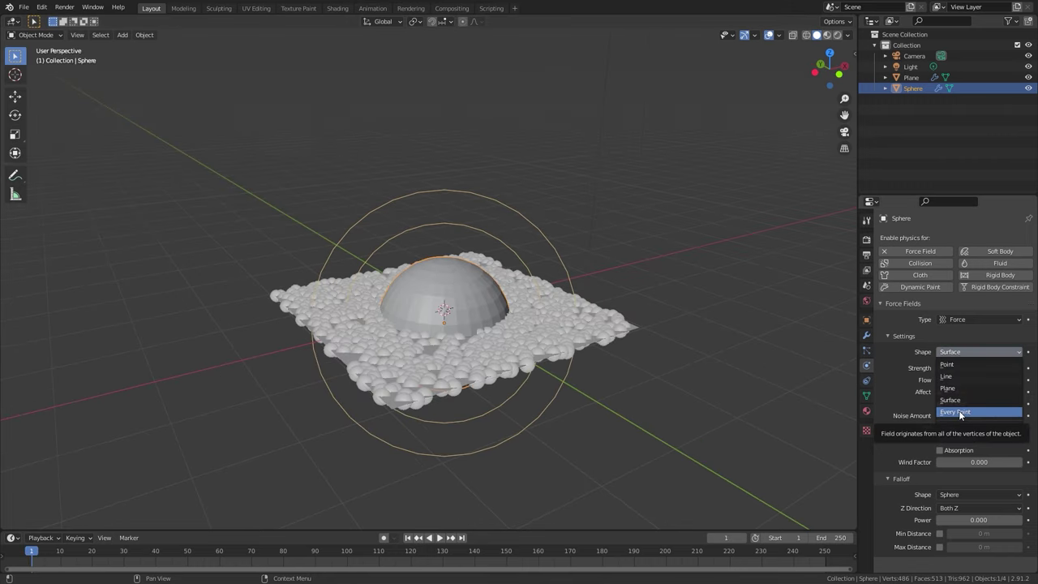
pyautogui.click(957, 412)
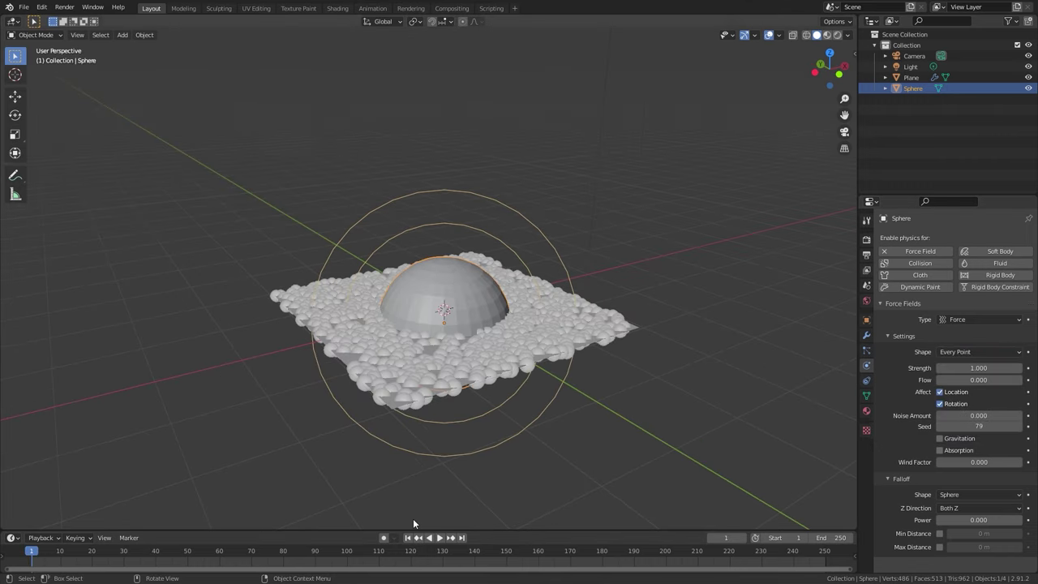
pyautogui.press('space')
pyautogui.press('space')
pyautogui.scroll(-5, 491, 309)
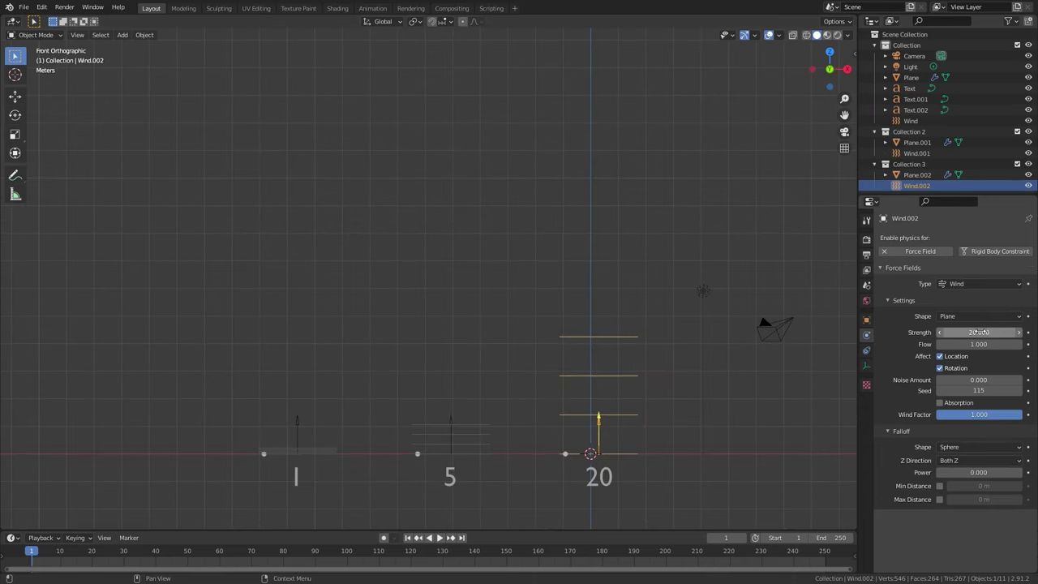
# - Deselect the wind field, play the strength 1, 5 and 20 wind comparison, and view it from the front
pyautogui.click(759, 439)
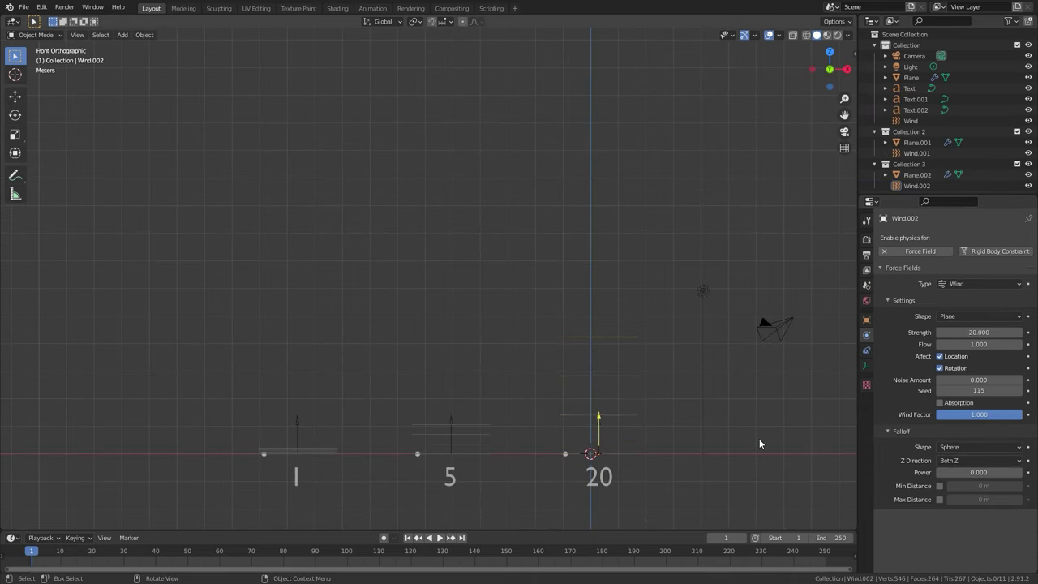
pyautogui.press('space')
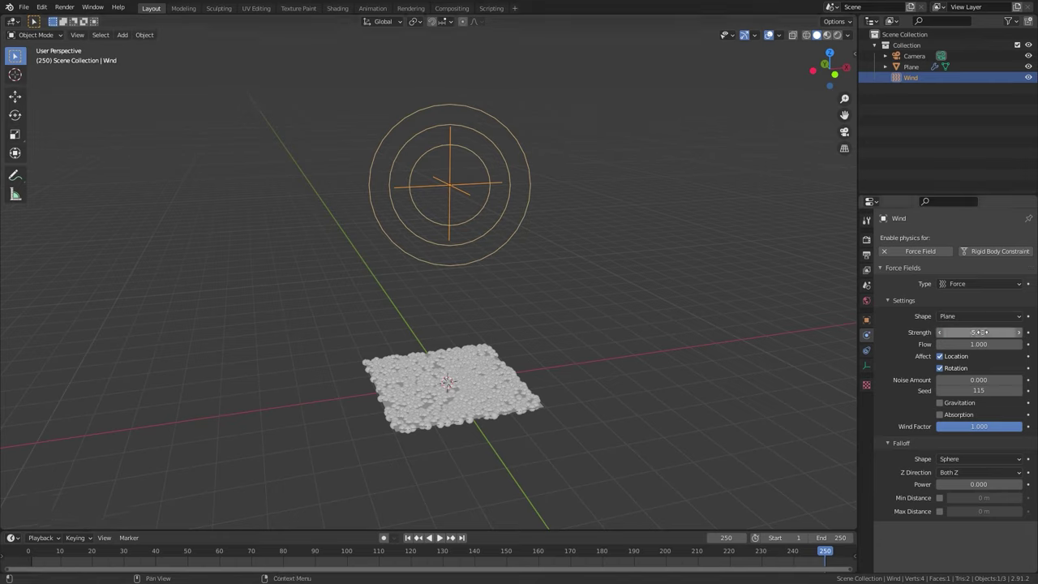
pyautogui.press('space')
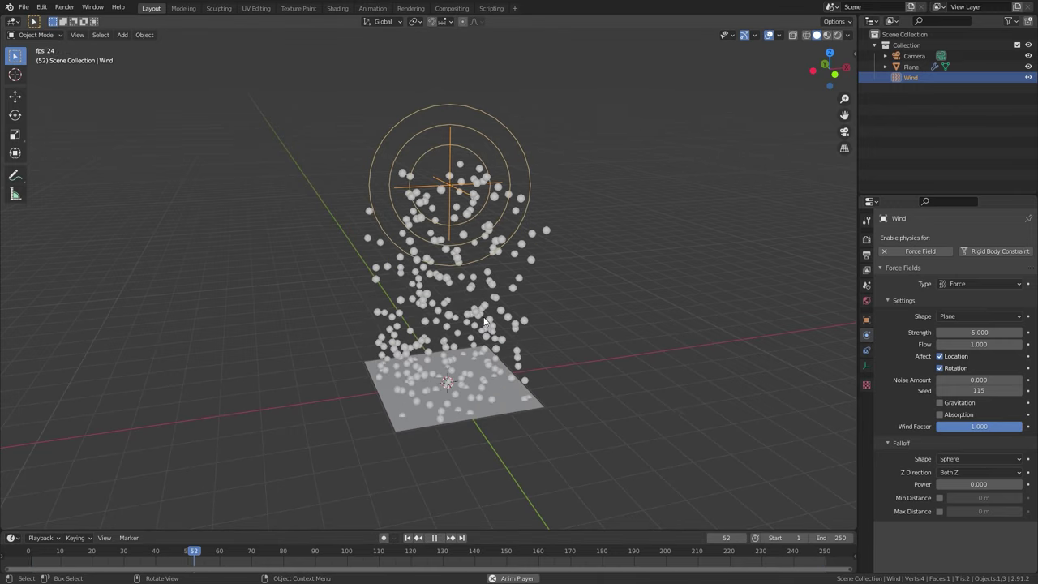
pyautogui.moveTo(485, 322); pyautogui.dragTo(428, 213, button='middle')
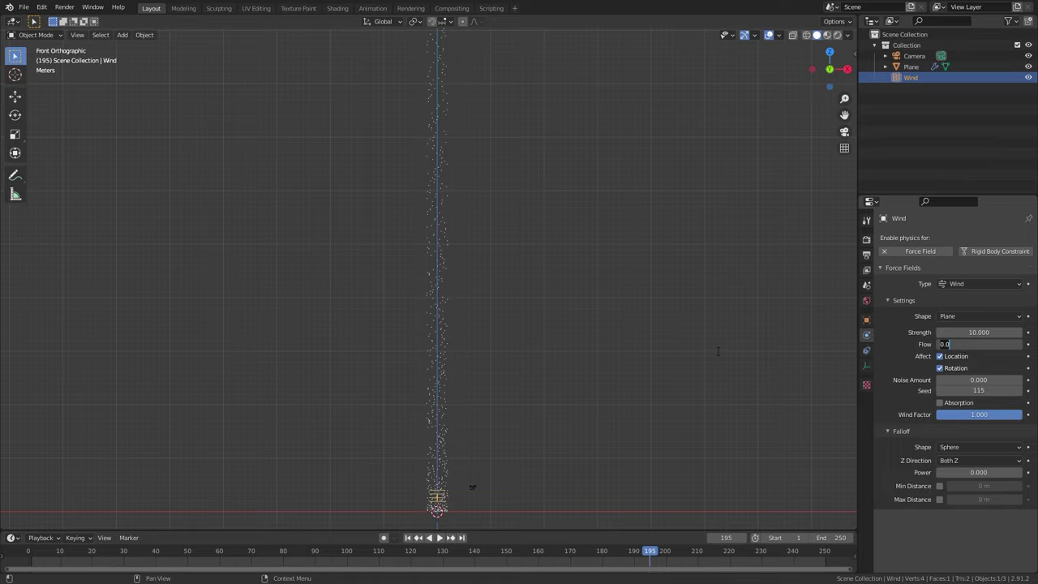
# - Cancel the Flow edit and replay the rising particle column from frame 1
pyautogui.press('Escape')
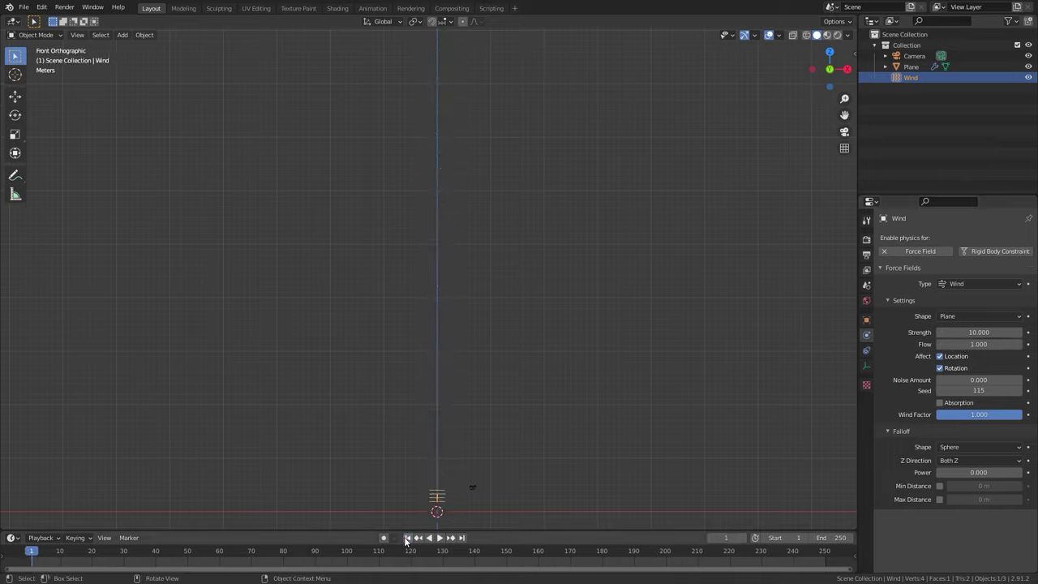
pyautogui.press('space')
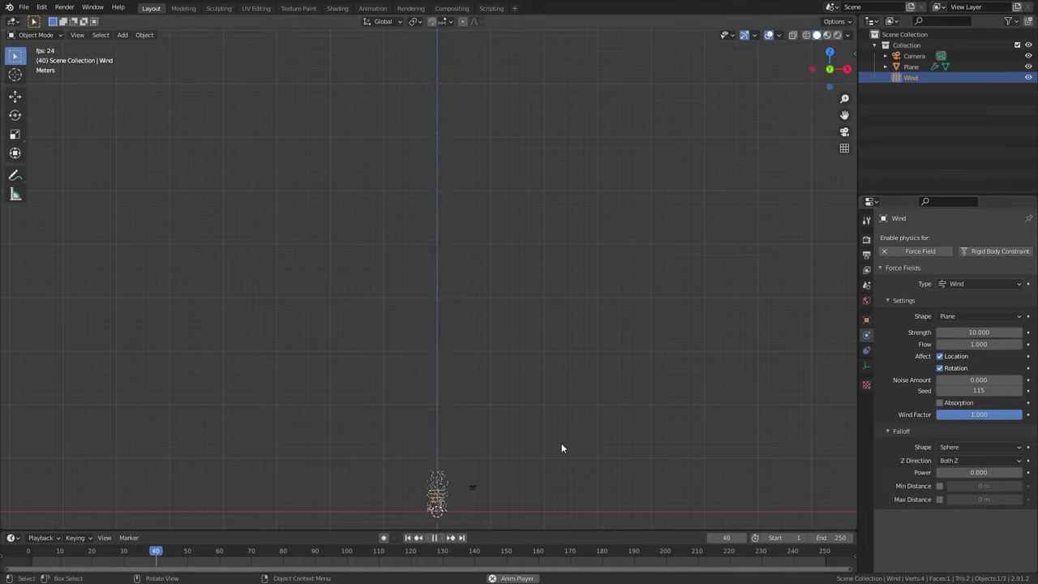
pyautogui.scroll(2, 514, 424)
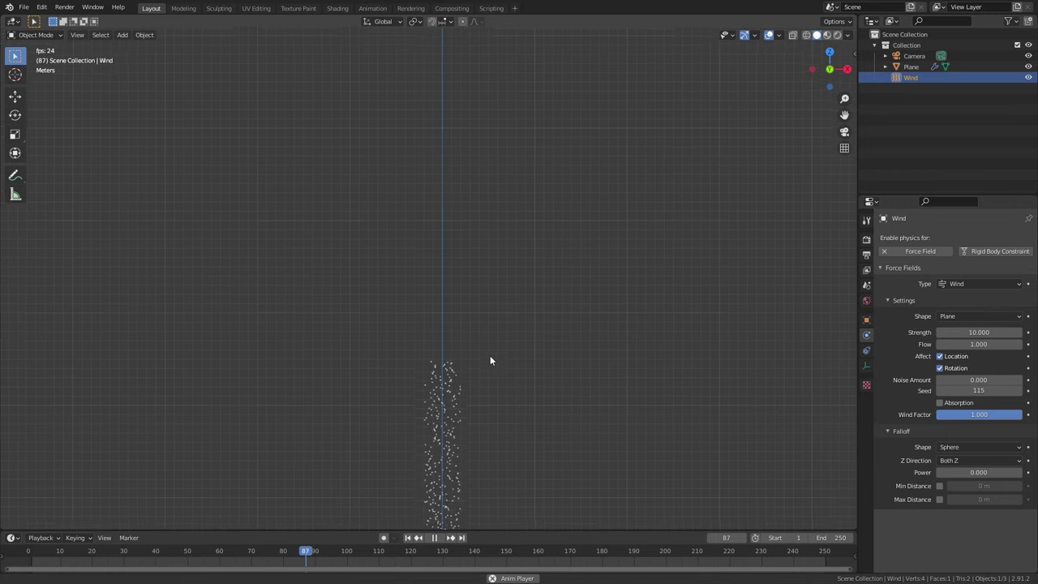
pyautogui.scroll(-3, 487, 251)
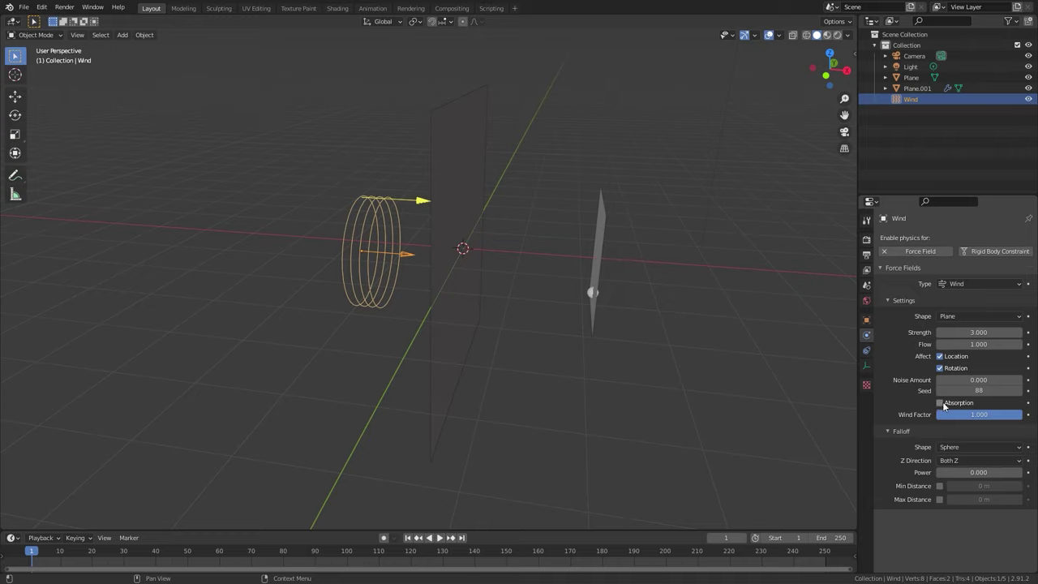
# - Enable Collision on the vertical plane and play to test the wind absorption
pyautogui.click(463, 199)
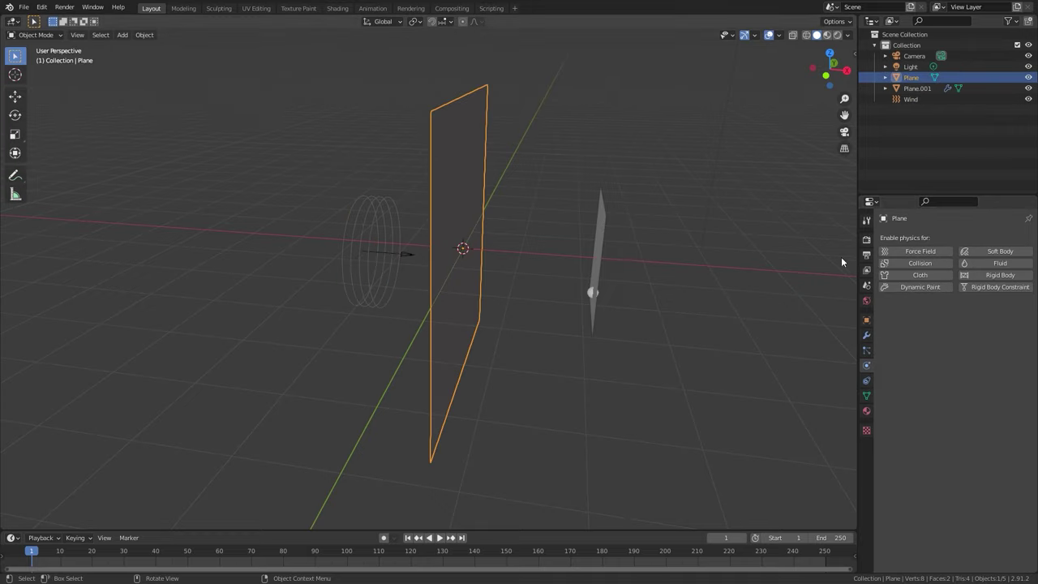
pyautogui.click(915, 262)
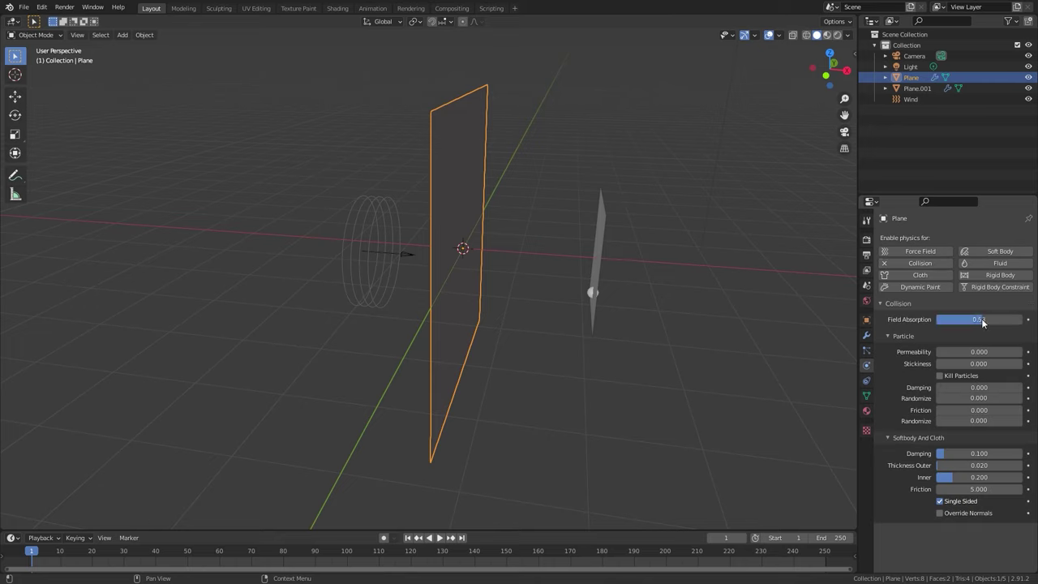
pyautogui.press('space')
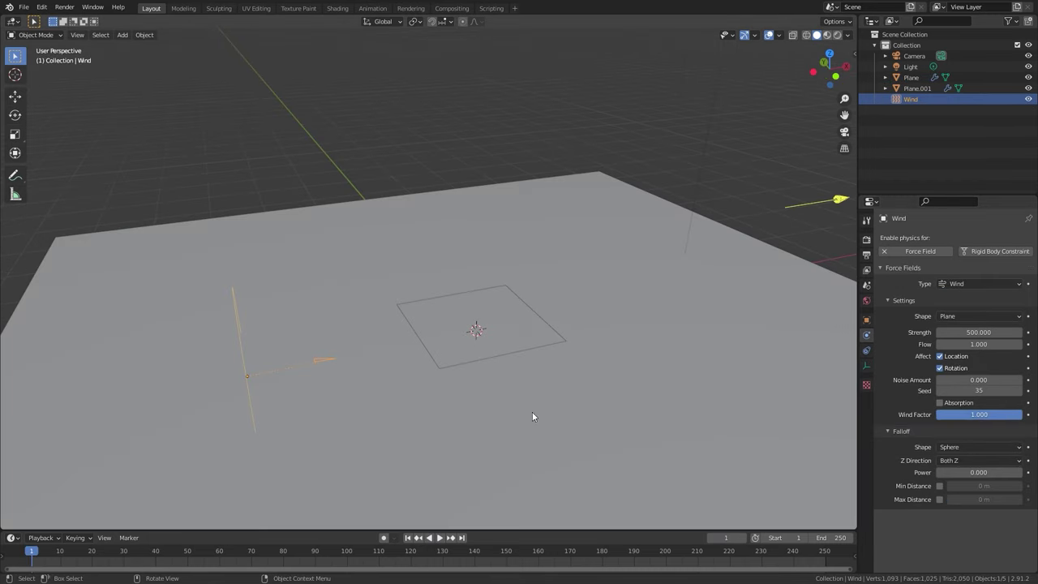
# - Play the strength 500 wind scene and lower the field's Wind Factor
pyautogui.click(441, 537)
pyautogui.moveTo(503, 442); pyautogui.dragTo(613, 429, button='middle')
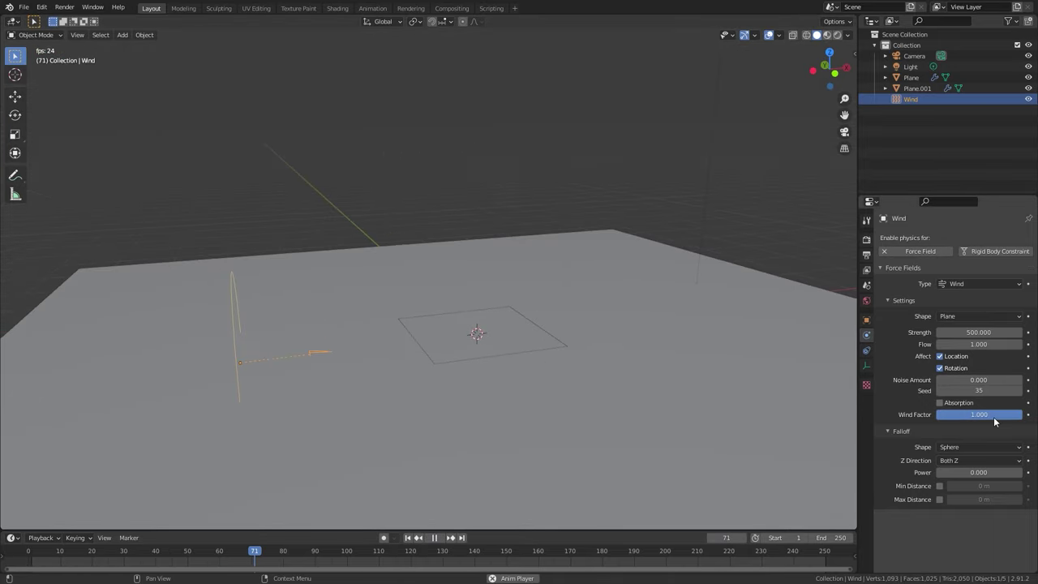
pyautogui.moveTo(979, 414); pyautogui.dragTo(519, 416)
pyautogui.moveTo(607, 411); pyautogui.dragTo(701, 406, button='middle')
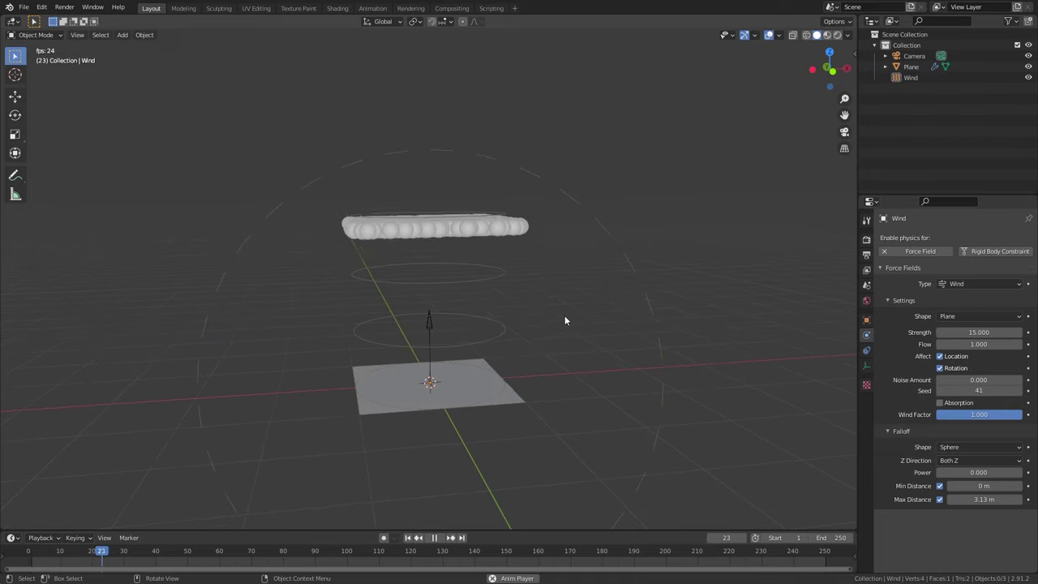
# - Change the wind field's falloff maximum distance and falloff shape, then rewind the animation
pyautogui.click(471, 215)
pyautogui.moveTo(981, 498)
pyautogui.mouseDown()
pyautogui.moveTo(996, 499)
pyautogui.moveTo(965, 499)
pyautogui.mouseUp()
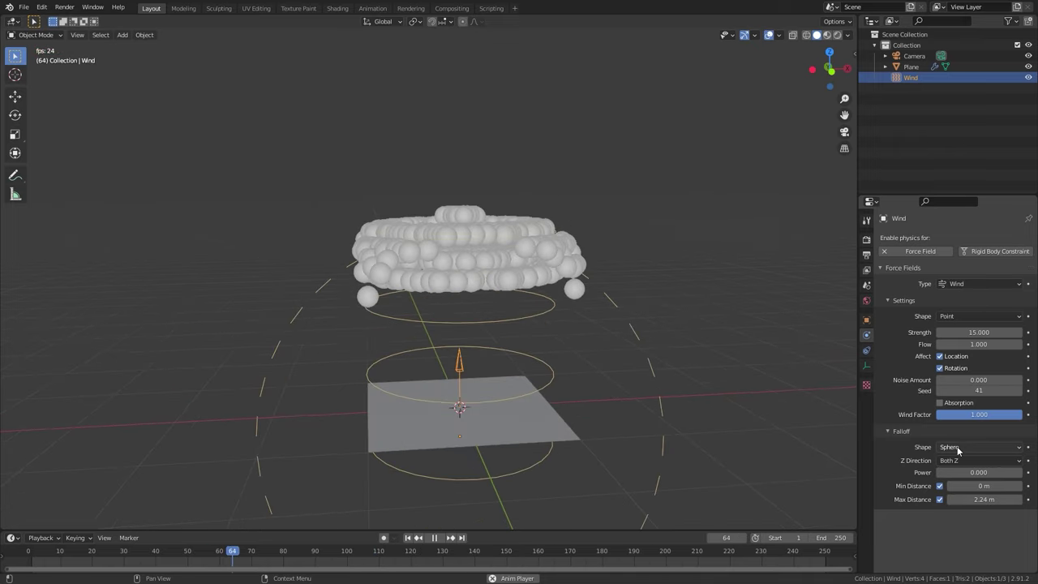
pyautogui.click(970, 449)
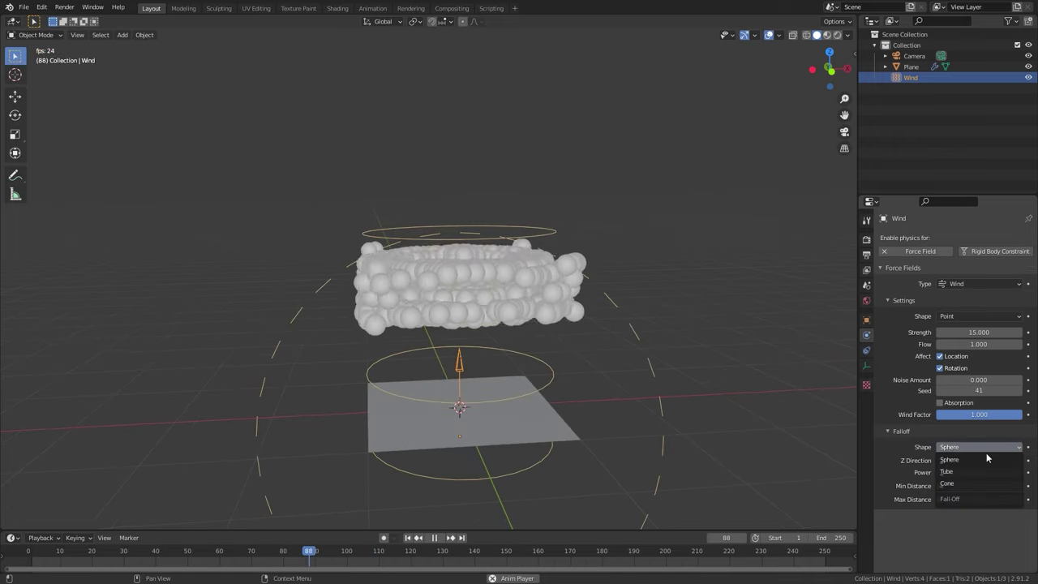
pyautogui.click(969, 471)
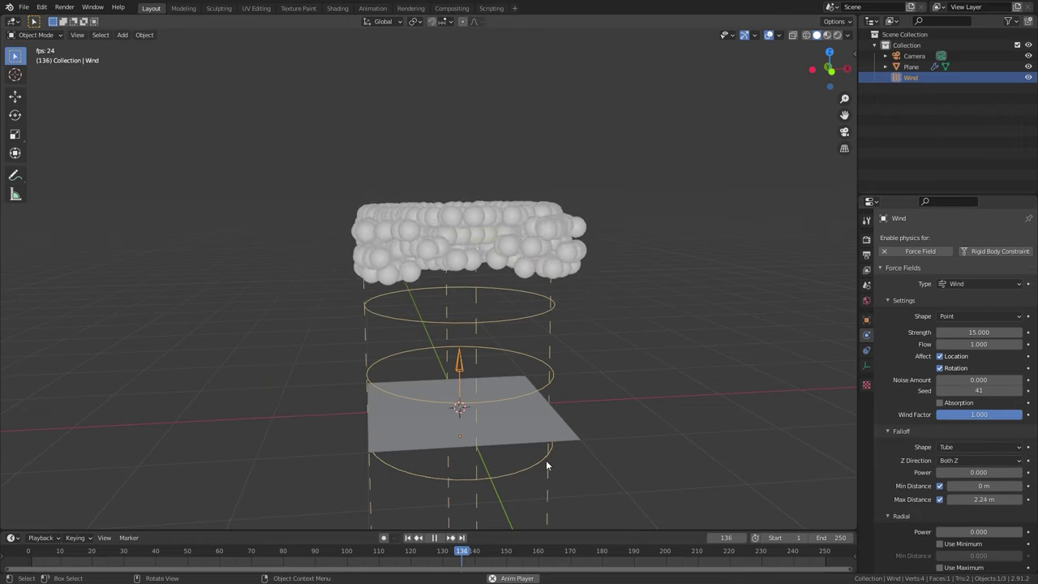
pyautogui.click(408, 538)
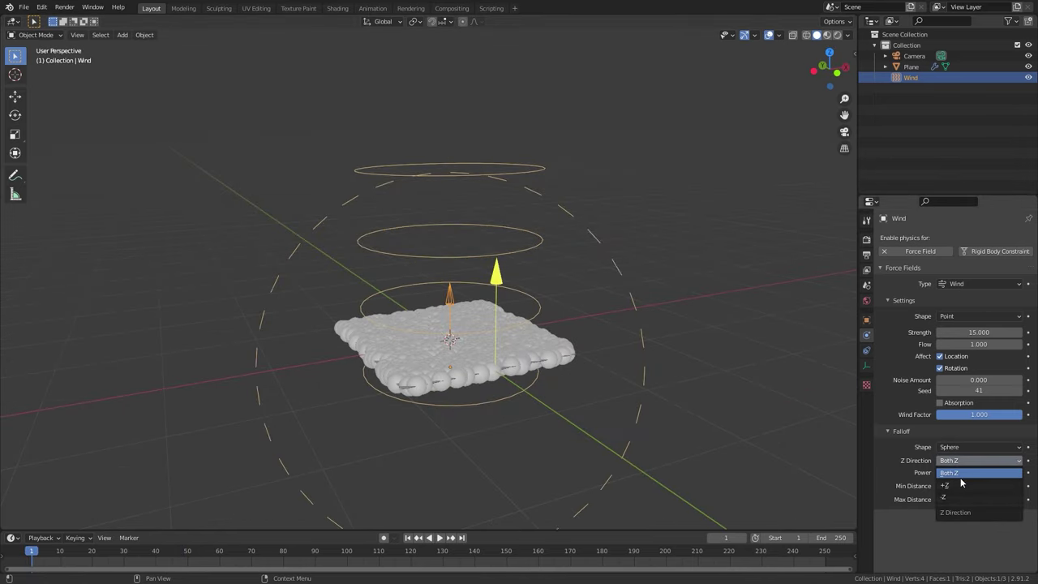
# - Limit the falloff to the +Z direction and play the particles lifting off the plane
pyautogui.click(947, 500)
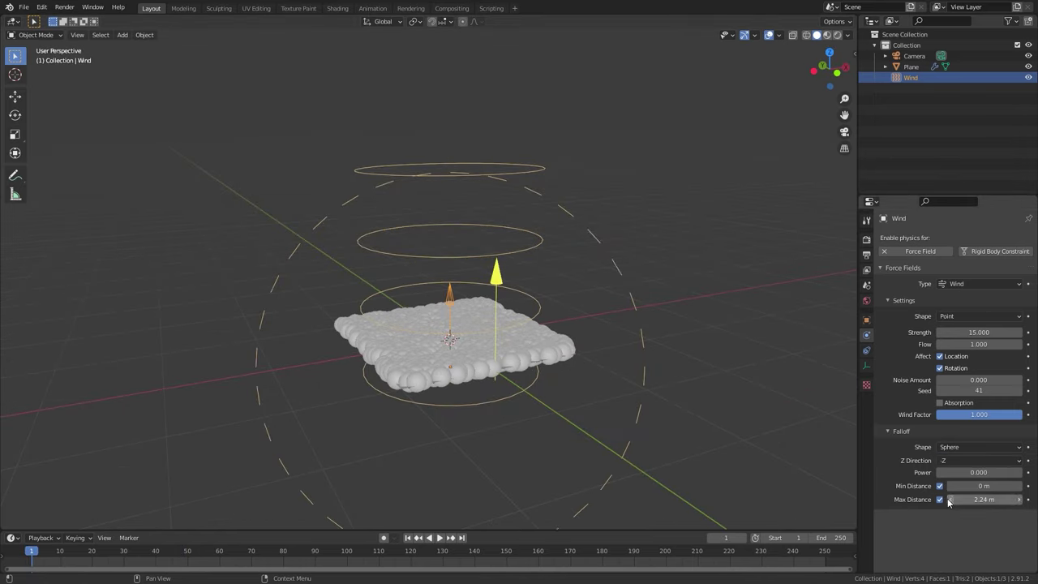
pyautogui.scroll(-4, 467, 406)
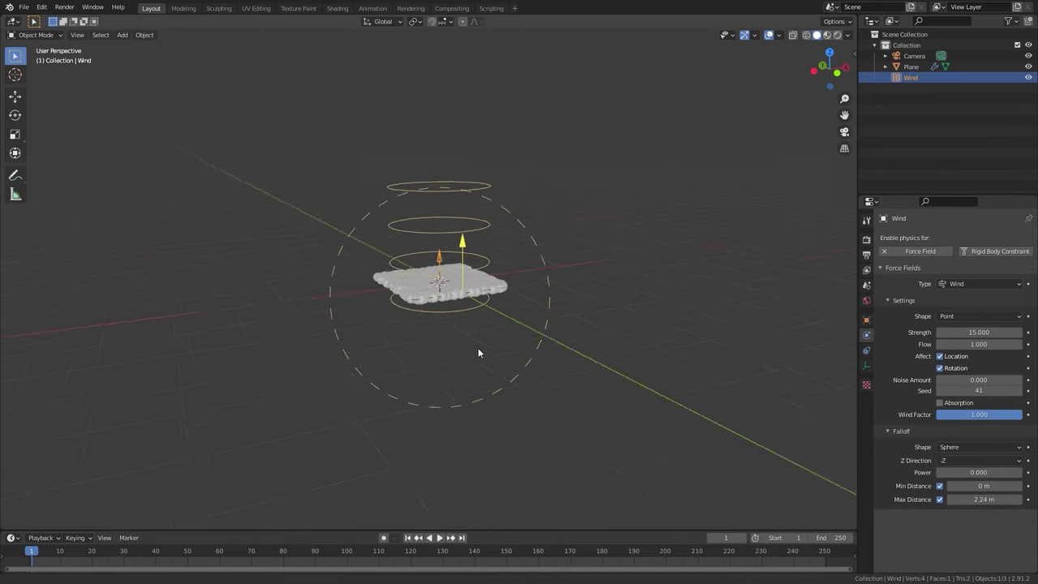
pyautogui.keyDown('shift'); pyautogui.moveTo(477, 347); pyautogui.dragTo(477, 285, button='middle'); pyautogui.keyUp('shift')
pyautogui.press('space')
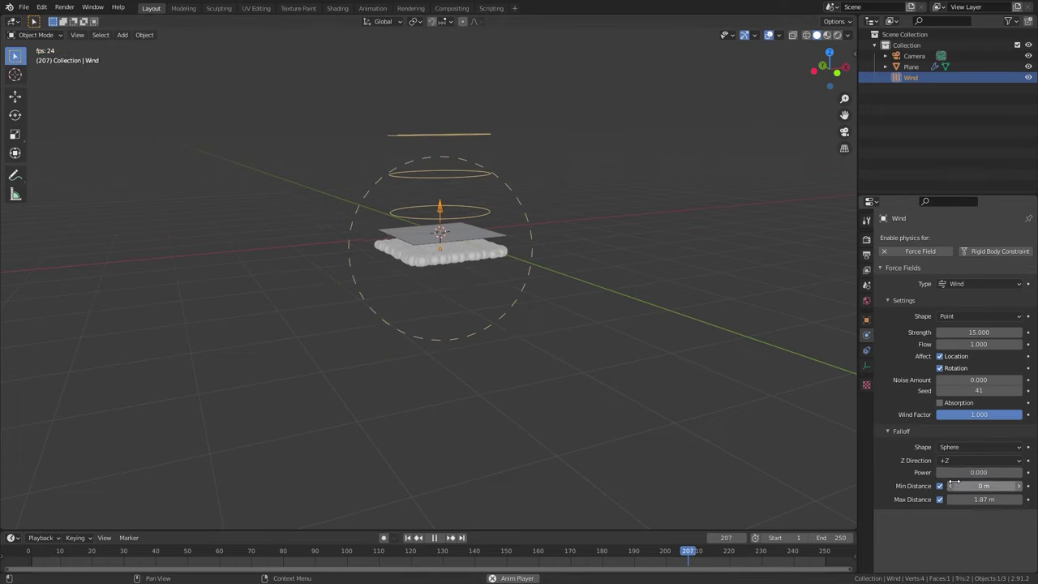
pyautogui.moveTo(565, 251); pyautogui.dragTo(583, 306, button='middle')
pyautogui.scroll(1, 584, 307)
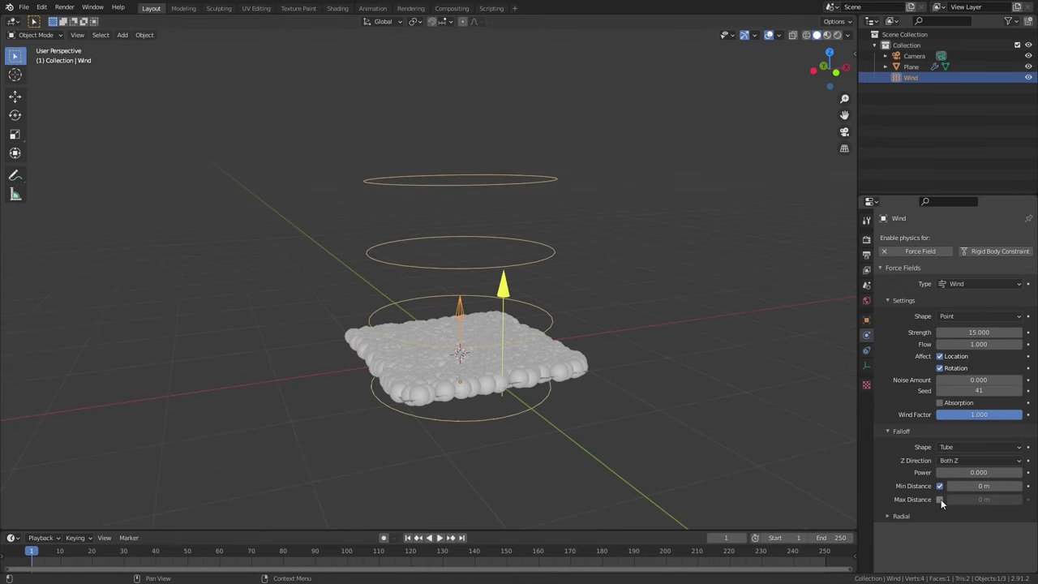
# - Enable the wind field's maximum falloff distance and set falloff power to 2
pyautogui.click(939, 498)
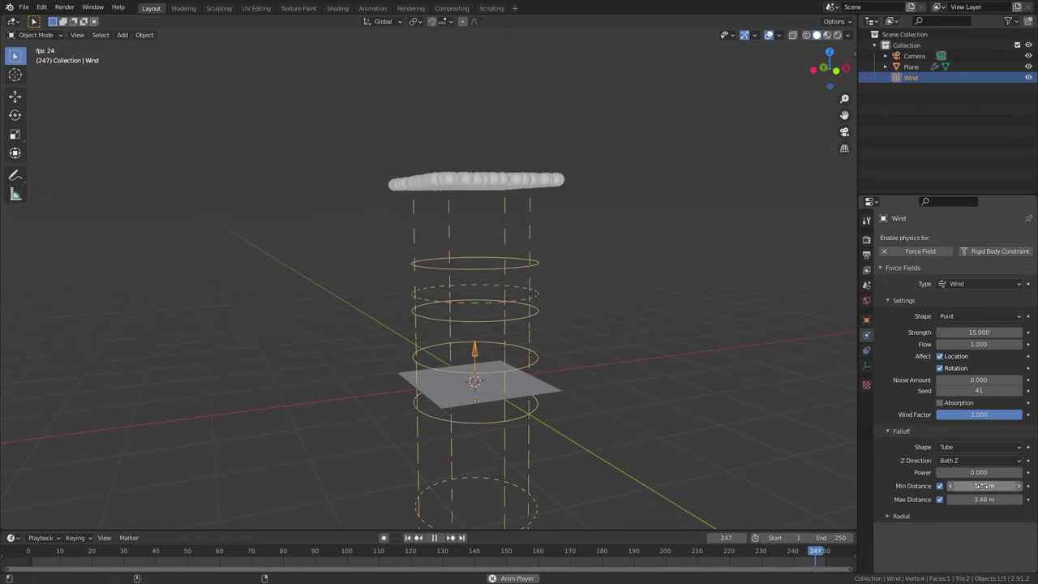
pyautogui.click(956, 471)
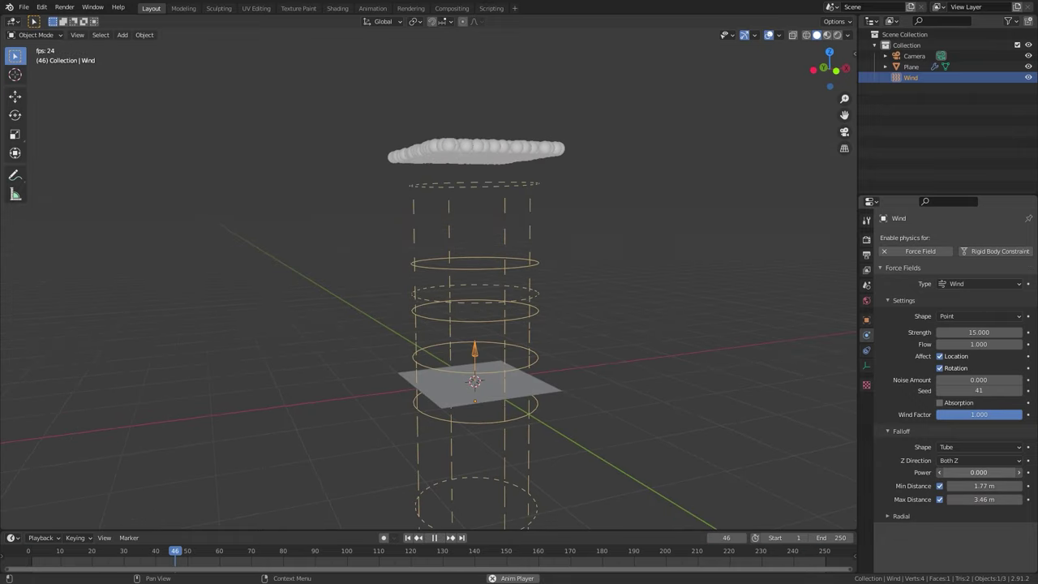
pyautogui.write('2')
pyautogui.press('Return')
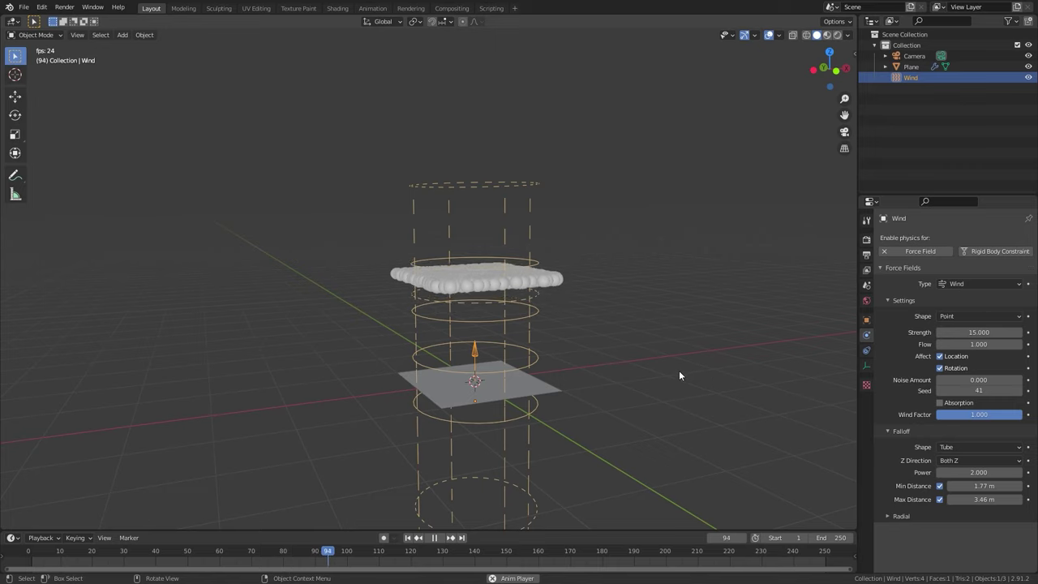
pyautogui.moveTo(679, 371); pyautogui.dragTo(637, 376, button='middle')
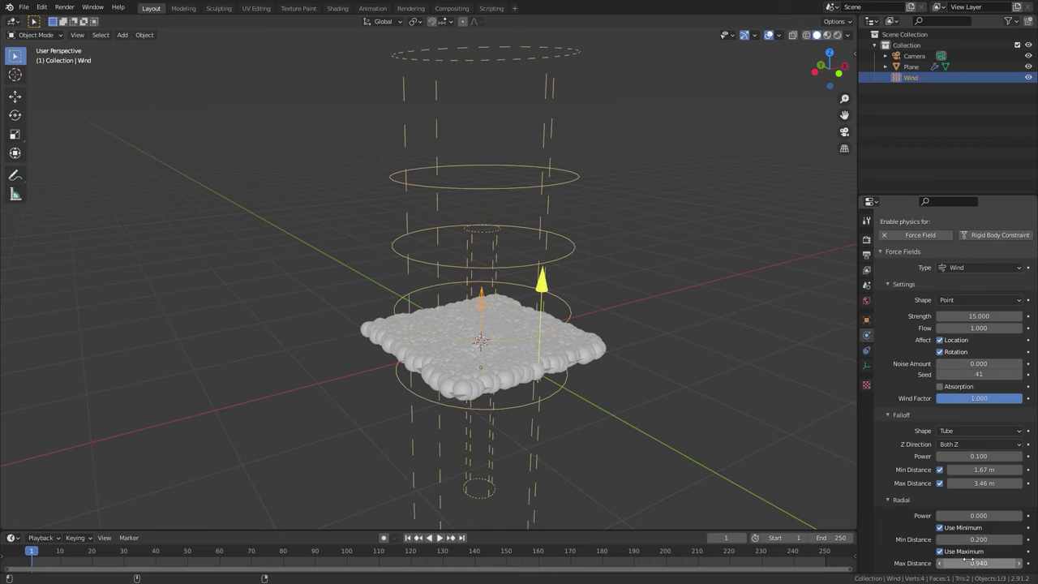
# - Play the cloth falling through the field, then raise the radial falloff power
pyautogui.click(439, 537)
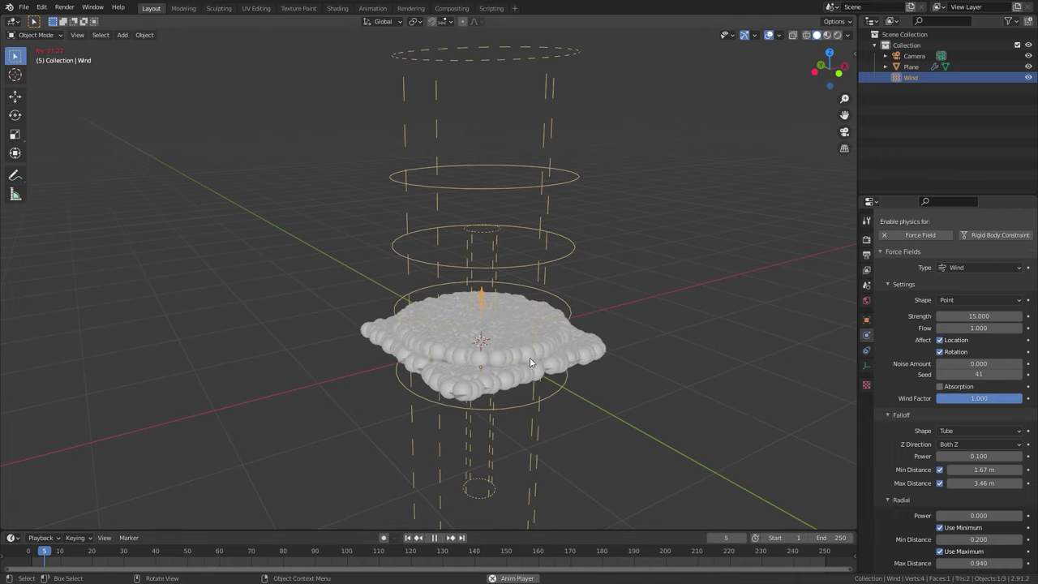
pyautogui.scroll(-5, 533, 352)
pyautogui.moveTo(477, 392); pyautogui.dragTo(452, 430, button='middle')
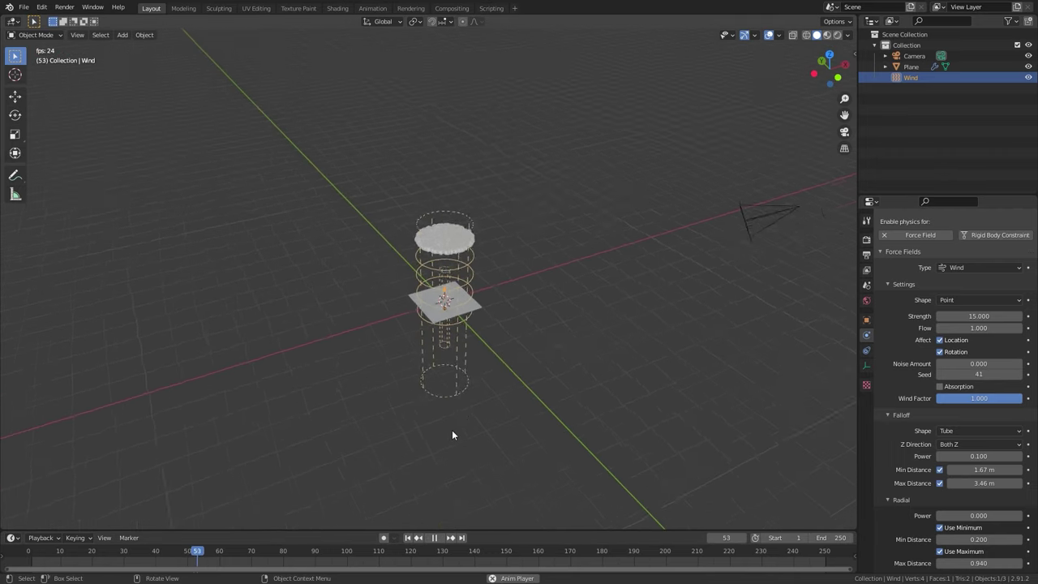
pyautogui.scroll(4, 458, 421)
pyautogui.press('space')
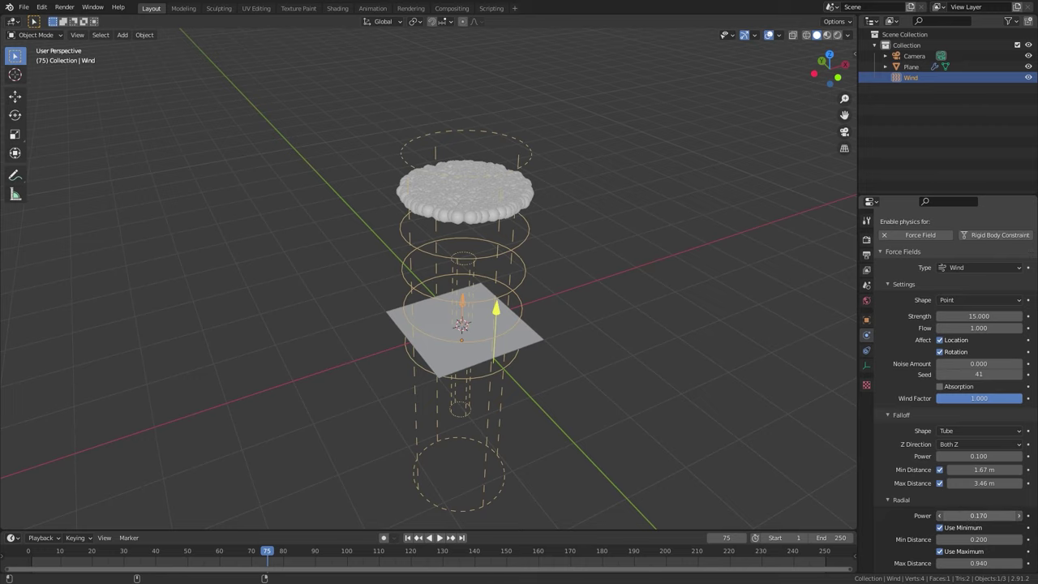
pyautogui.moveTo(979, 515); pyautogui.dragTo(993, 514)
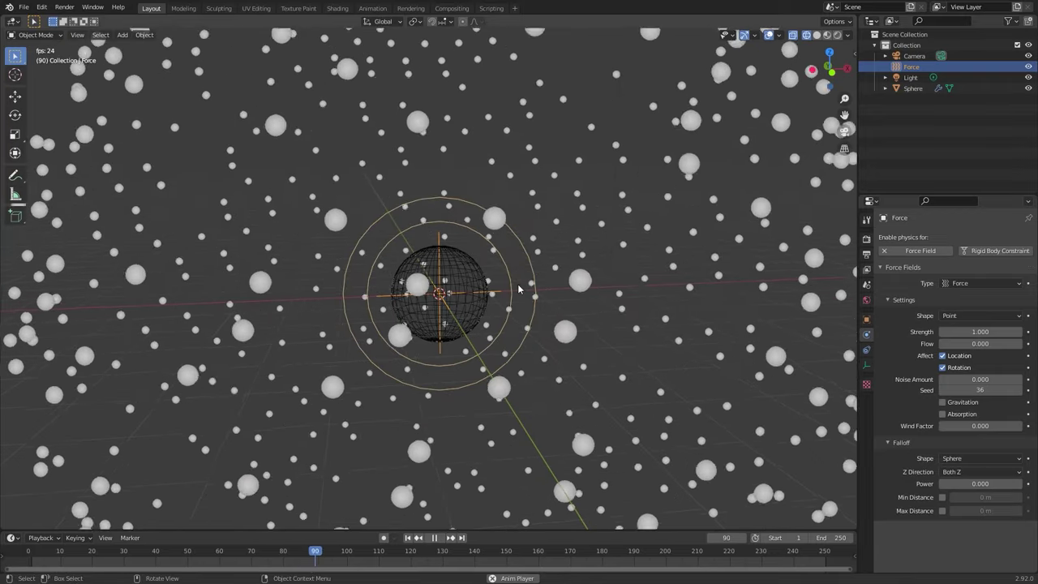
# - Set the Force field strength to -3 and replay from the first frame so particles cling to the sphere
pyautogui.scroll(3, 519, 288)
pyautogui.press('space')
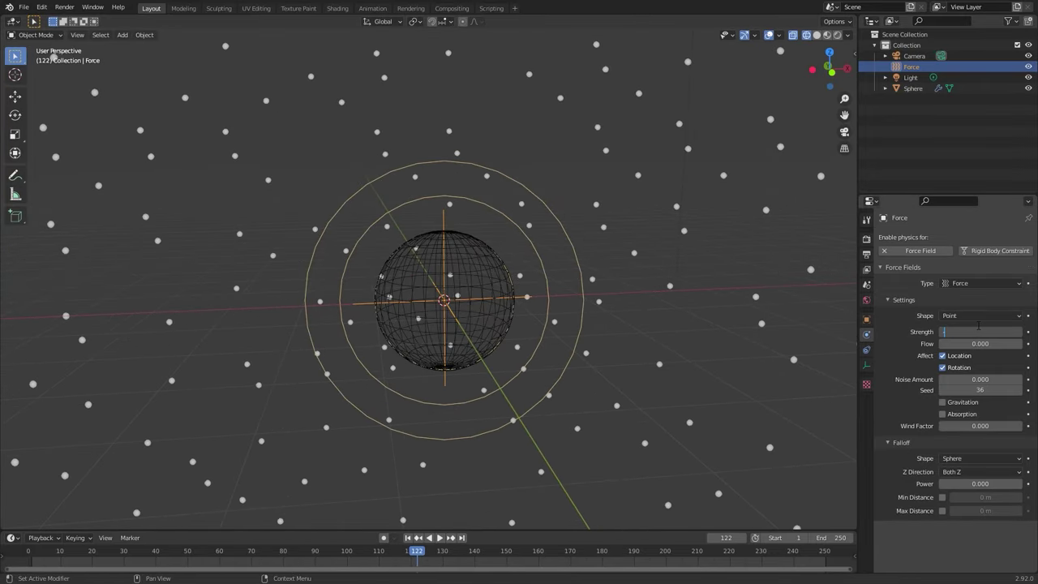
pyautogui.write('-3')
pyautogui.press('Return')
pyautogui.hotkey('shift', 'Left')
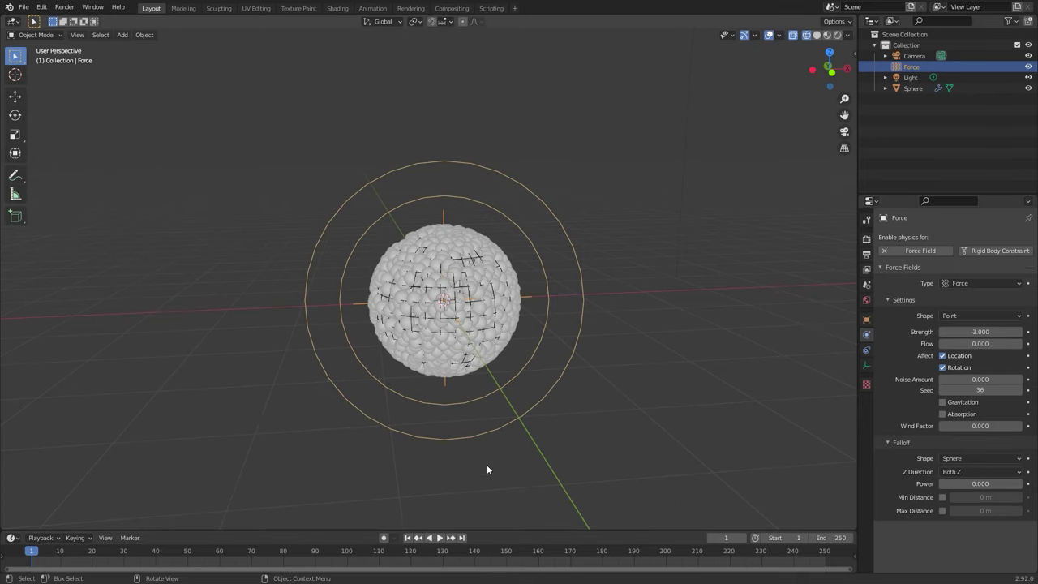
pyautogui.press('space')
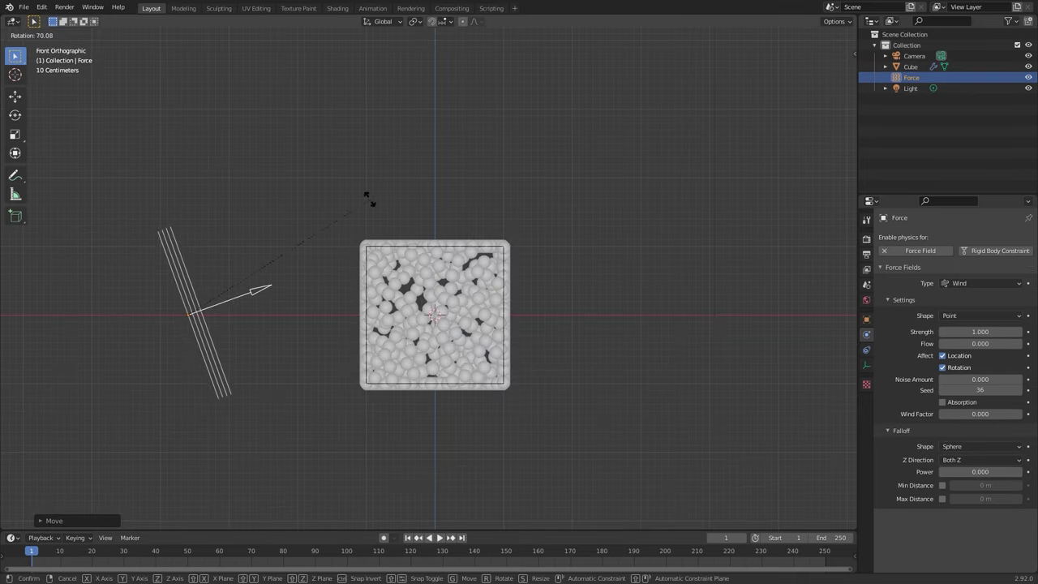
pyautogui.click(389, 206)
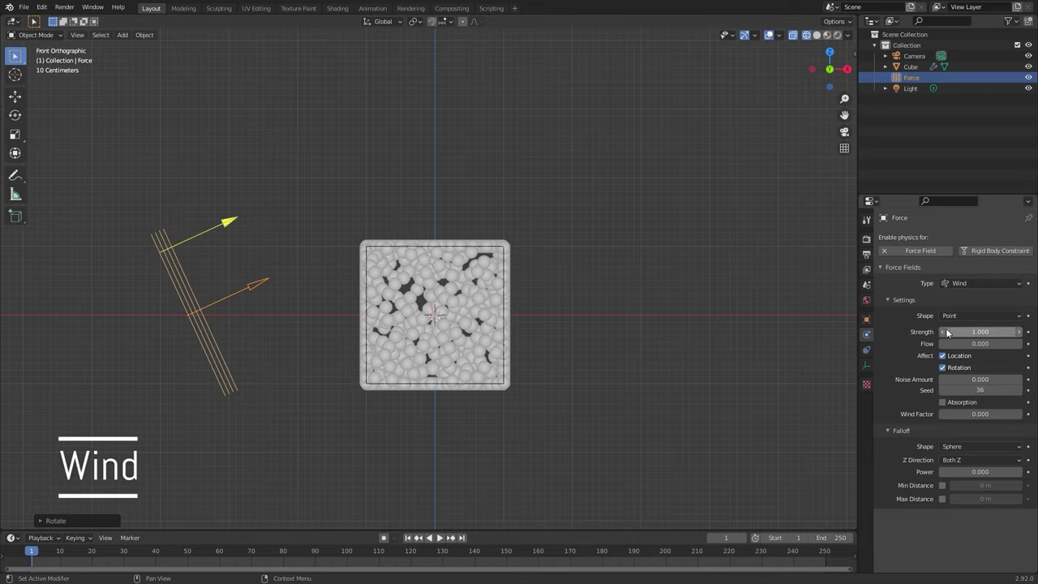
# - Set the tilted wind's strength to 5 and Flow to 1, then play the simulation
pyautogui.write('5')
pyautogui.press('Return')
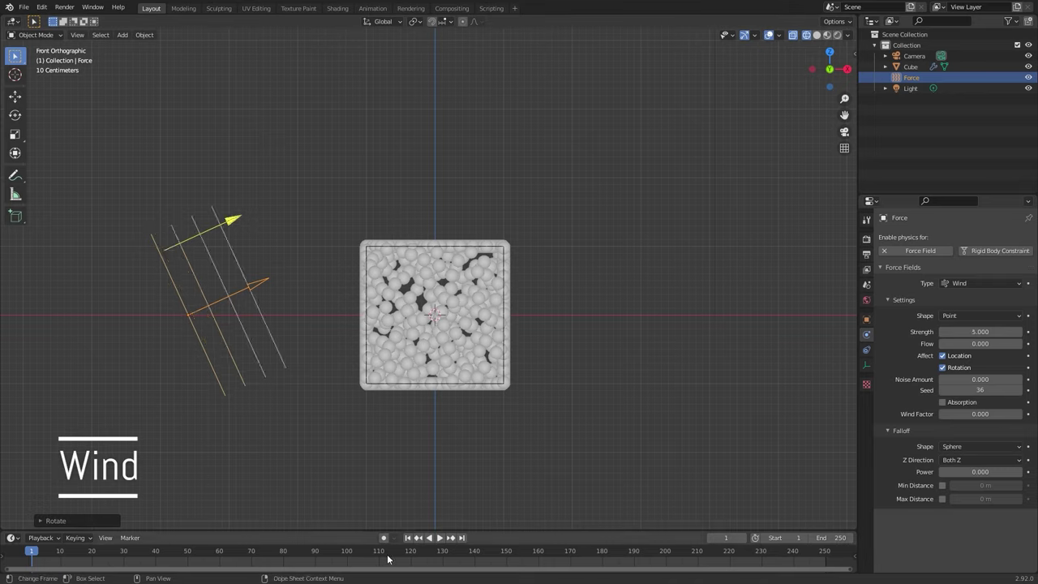
pyautogui.moveTo(974, 343); pyautogui.dragTo(1001, 343)
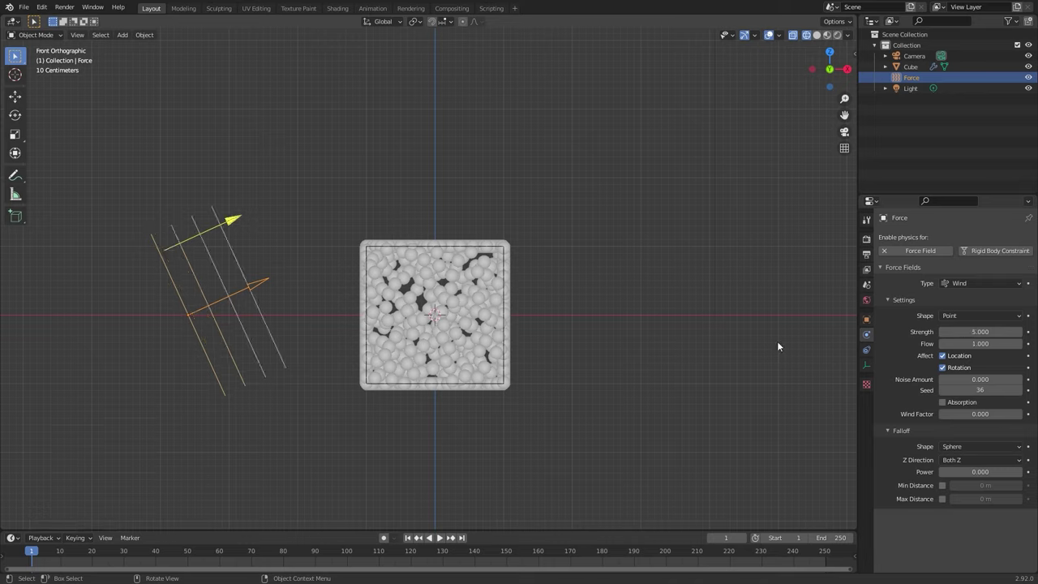
pyautogui.press('space')
pyautogui.moveTo(563, 327)
pyautogui.mouseDown(button='middle')
pyautogui.moveTo(617, 352)
pyautogui.moveTo(570, 340)
pyautogui.mouseUp(button='middle')
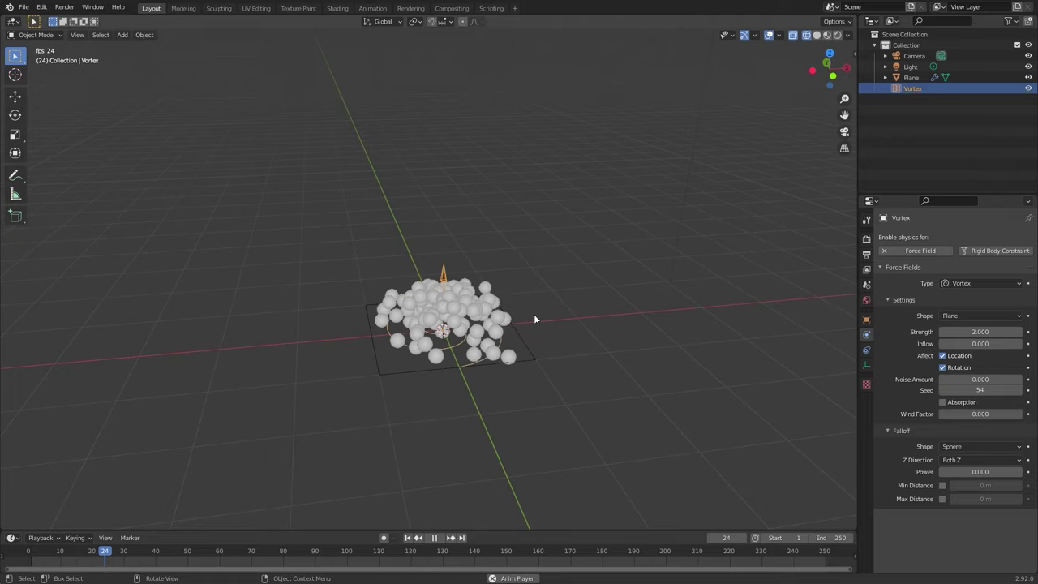
# - Orbit around the vortex, then stop and replay the swirl with the reversed -3 strength
pyautogui.moveTo(535, 320); pyautogui.dragTo(516, 304, button='middle')
pyautogui.scroll(2, 493, 284)
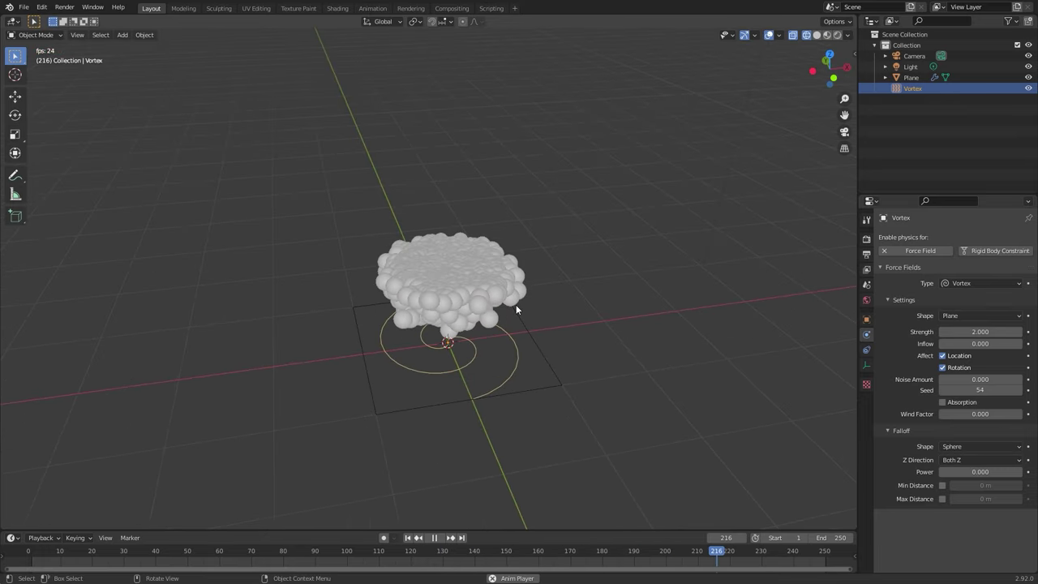
pyautogui.press('space')
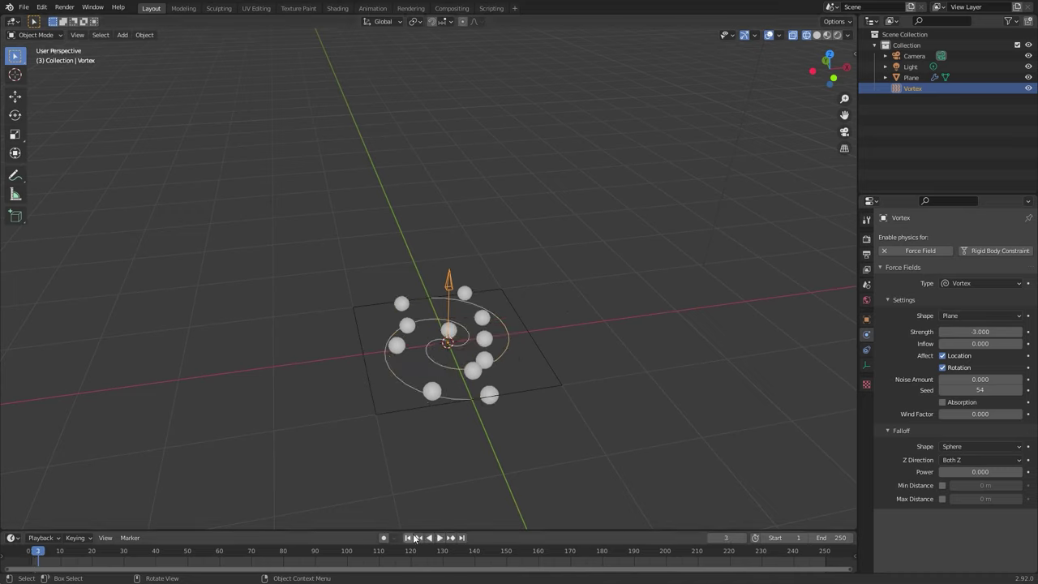
pyautogui.press('space')
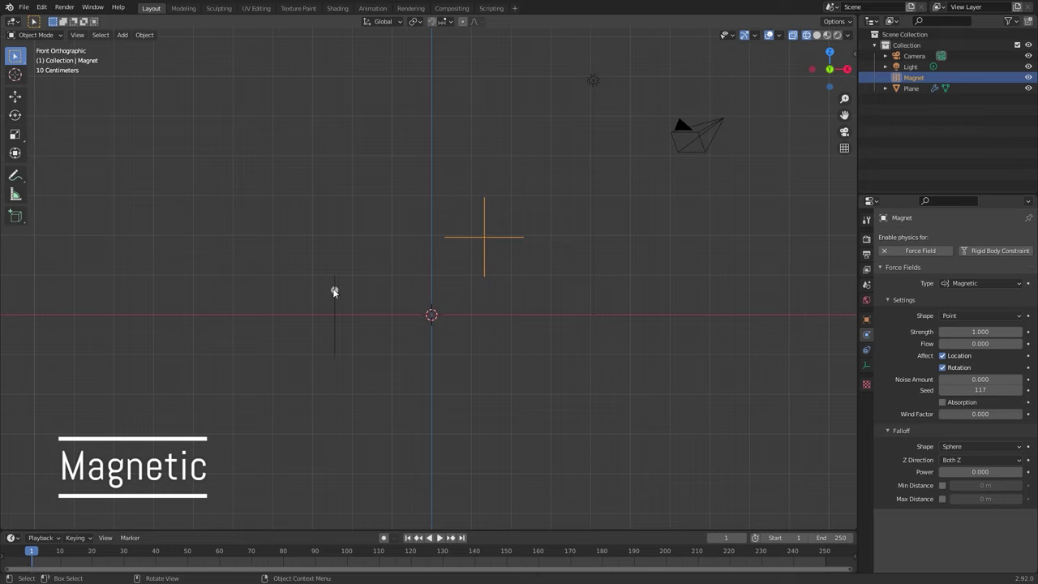
# - Move the Plane further left, select the Magnet field, and zoom out to watch the particles bend
pyautogui.click(333, 307)
pyautogui.press('g')
pyautogui.click(263, 309)
pyautogui.click(503, 238)
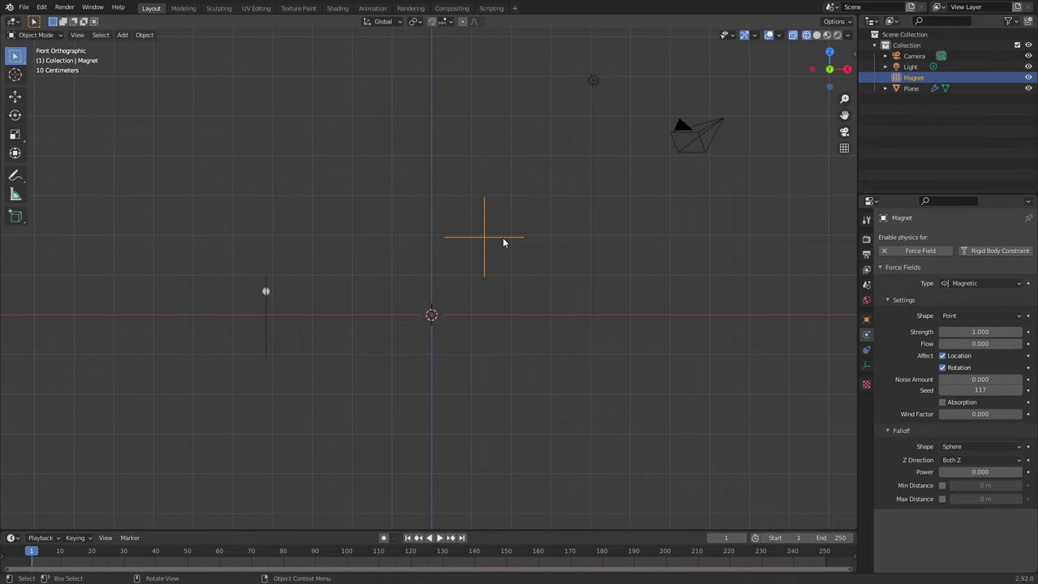
pyautogui.scroll(-2, 520, 244)
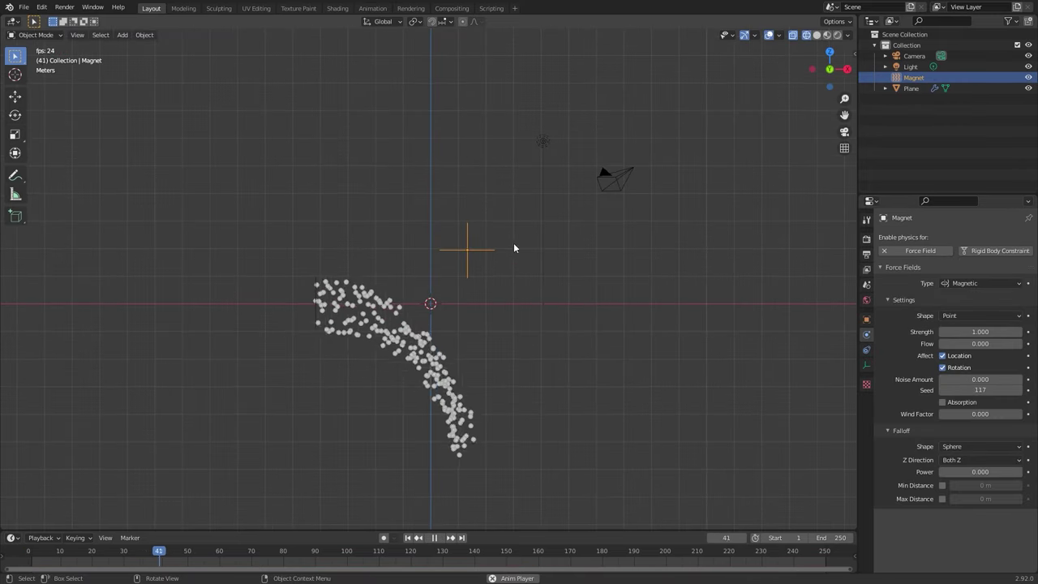
pyautogui.scroll(-3, 516, 300)
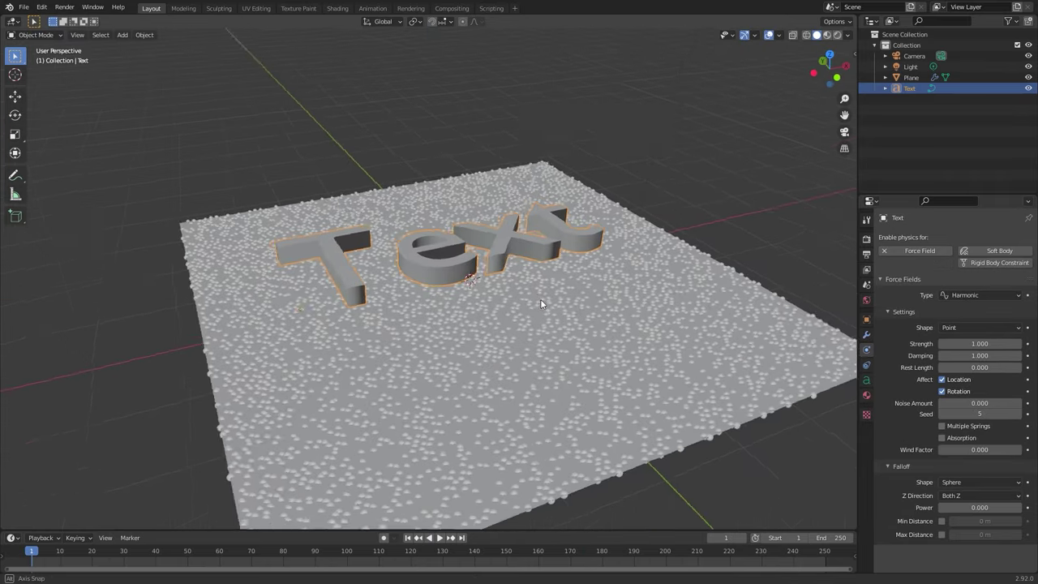
# - Play the Harmonic simulation with the Point field shape, viewing from low and overhead angles
pyautogui.click(983, 323)
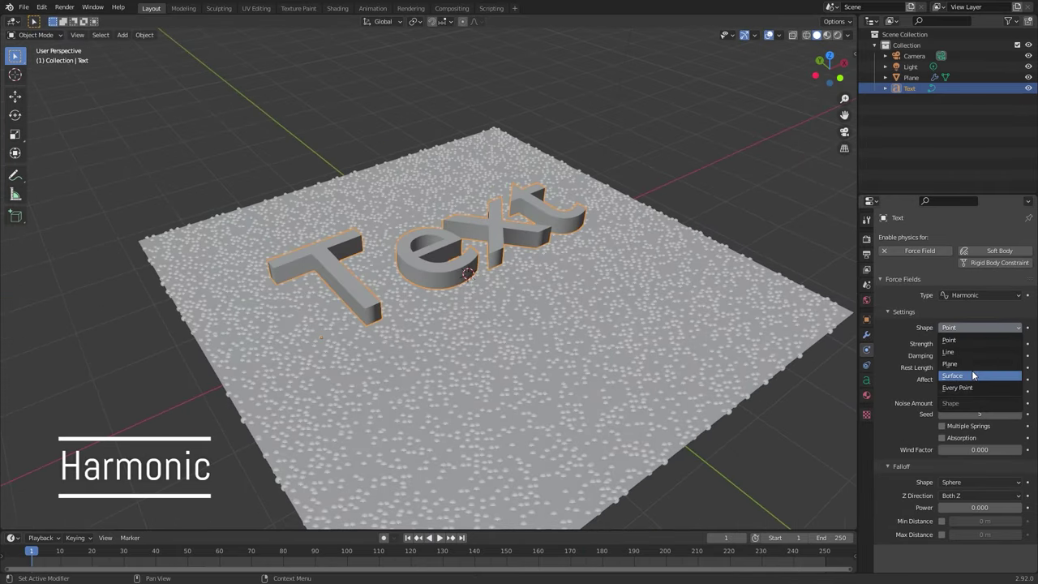
pyautogui.click(951, 326)
pyautogui.press('space')
pyautogui.moveTo(474, 354); pyautogui.dragTo(444, 313, button='middle')
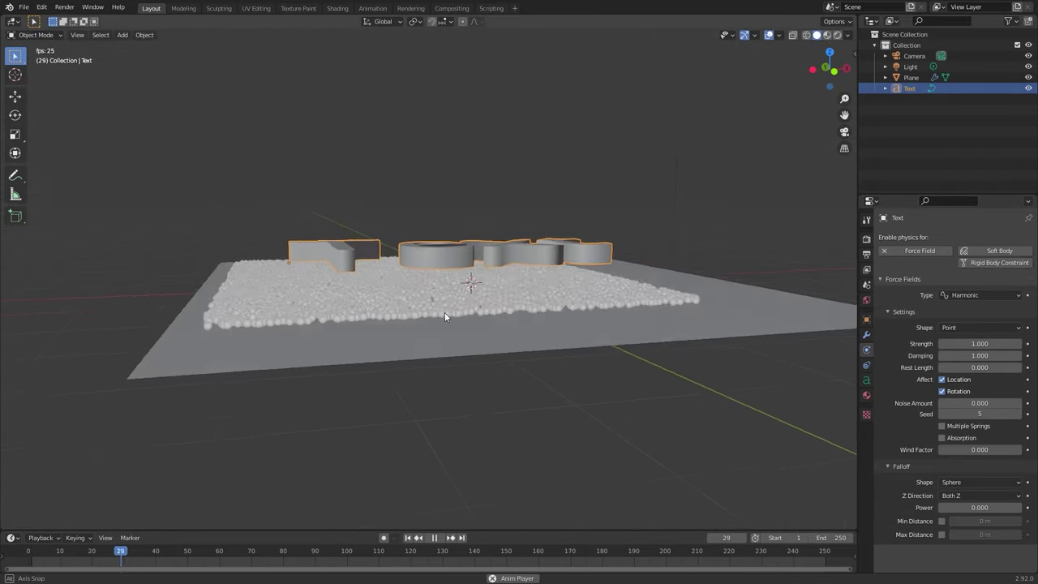
pyautogui.press('KP_2')
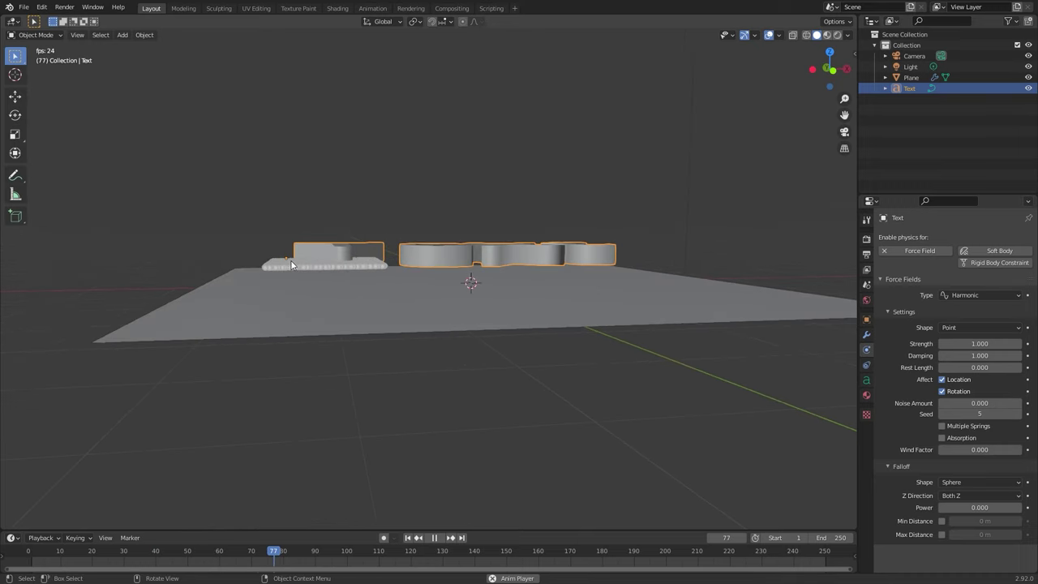
pyautogui.press('space')
pyautogui.moveTo(387, 266); pyautogui.dragTo(488, 466, button='middle')
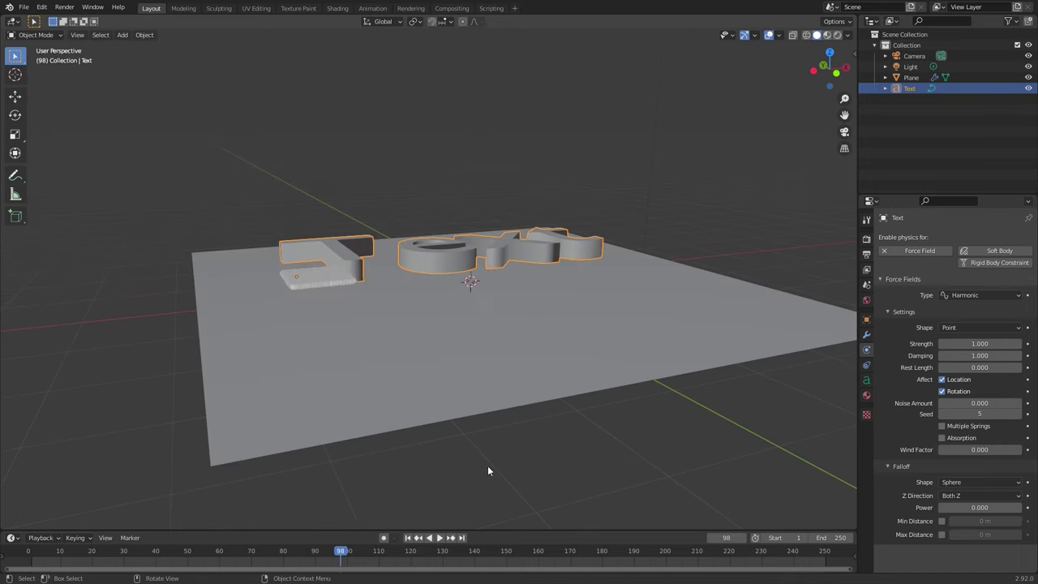
pyautogui.click(409, 538)
# - Switch the Harmonic field shape to Surface and play the simulation
pyautogui.click(976, 327)
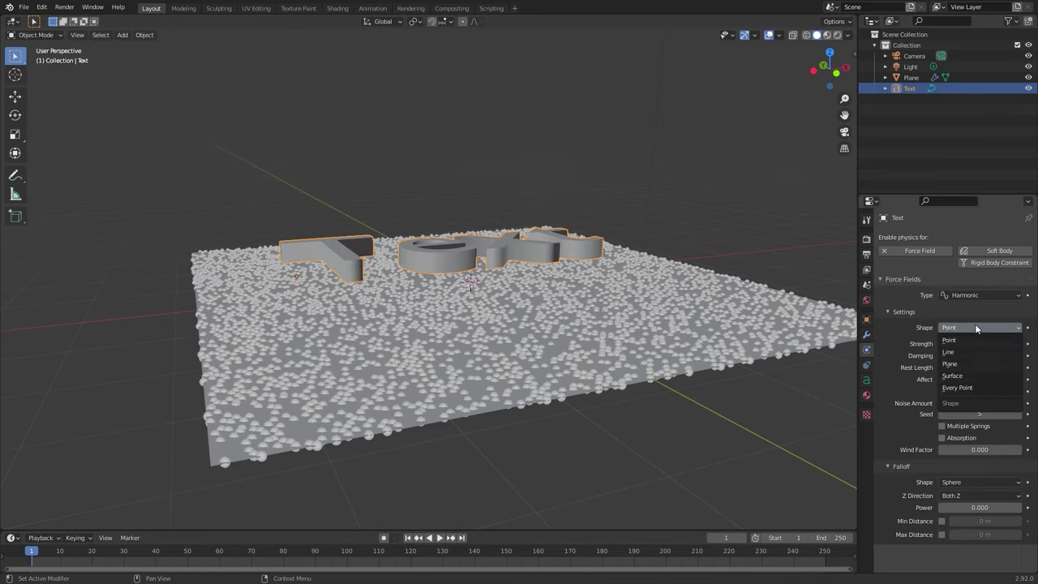
pyautogui.click(973, 377)
pyautogui.press('space')
pyautogui.moveTo(494, 313); pyautogui.dragTo(471, 376, button='middle')
pyautogui.moveTo(483, 327); pyautogui.dragTo(500, 286, button='middle')
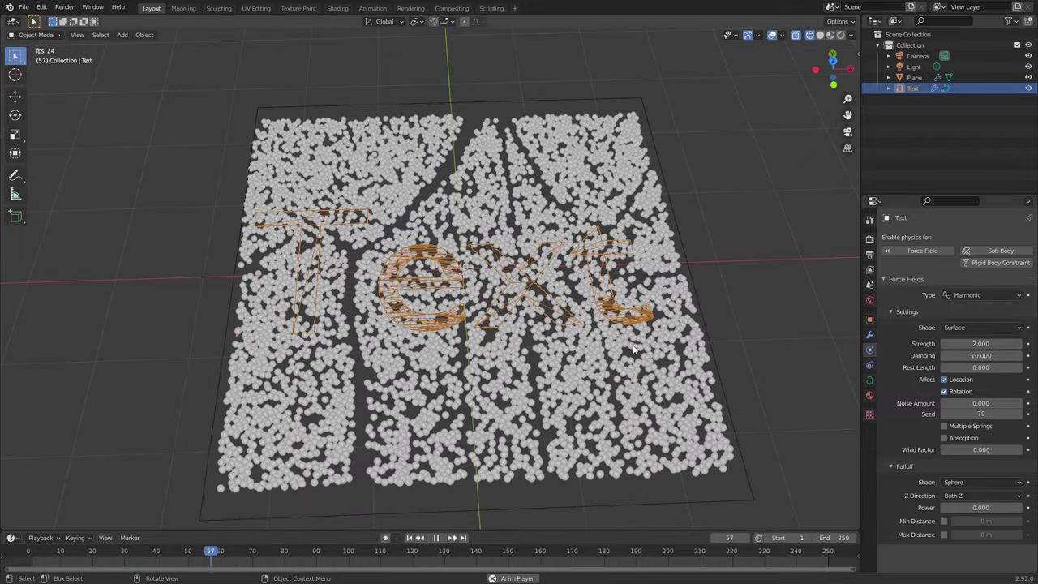
pyautogui.moveTo(658, 324); pyautogui.dragTo(584, 365, button='middle')
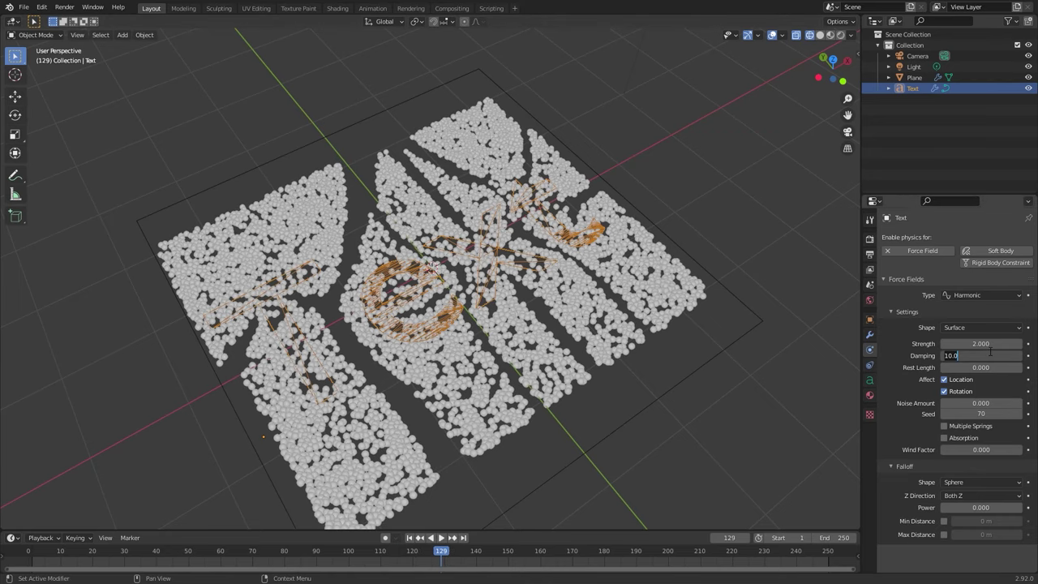
# - Set Harmonic Damping to 0 and replay the particles forming around the text
pyautogui.press('Return')
pyautogui.hotkey('shift', 'Left')
pyautogui.press('space')
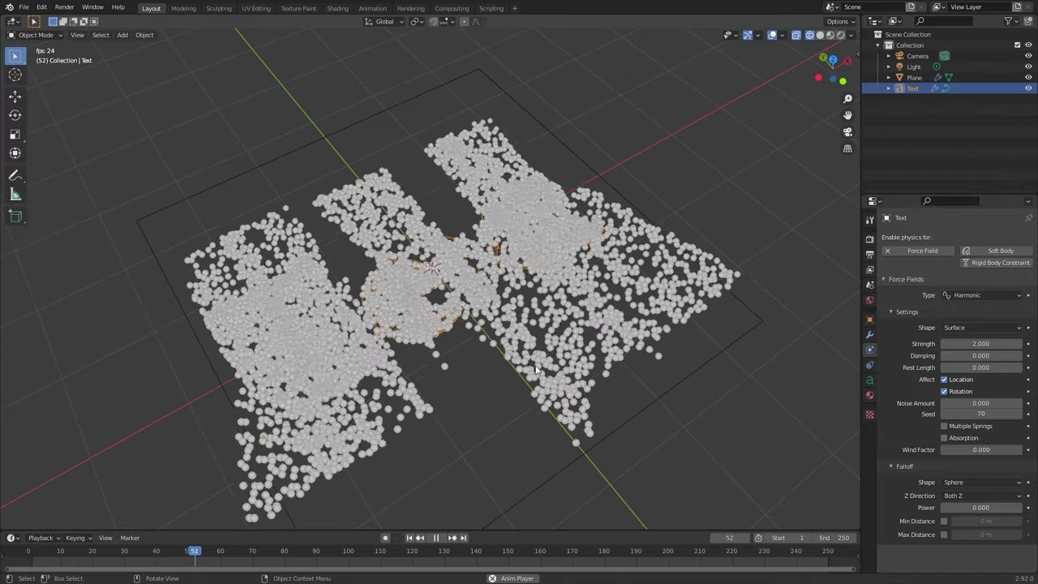
pyautogui.moveTo(512, 357); pyautogui.dragTo(484, 348, button='middle')
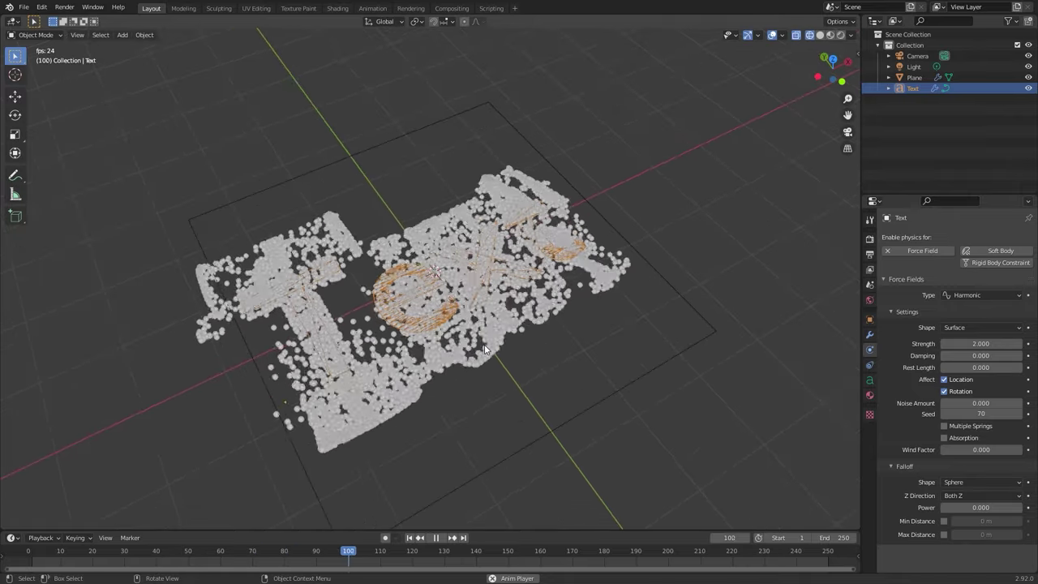
pyautogui.press('Escape')
# - Set Damping and Rest Length to 1 and replay, viewing the particles from above
pyautogui.click(980, 355)
pyautogui.write('1')
pyautogui.press('Return')
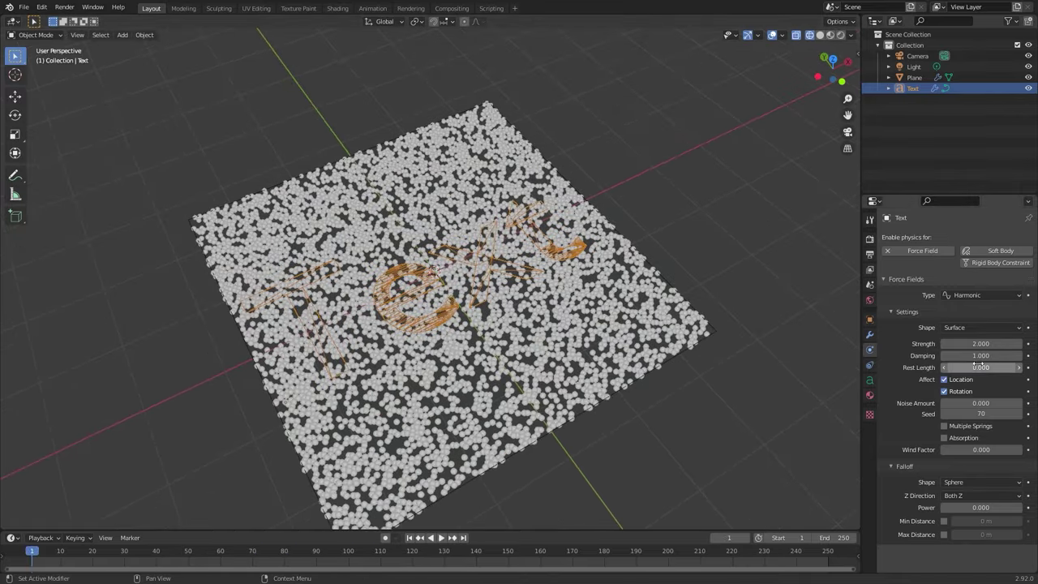
pyautogui.write('1')
pyautogui.press('Return')
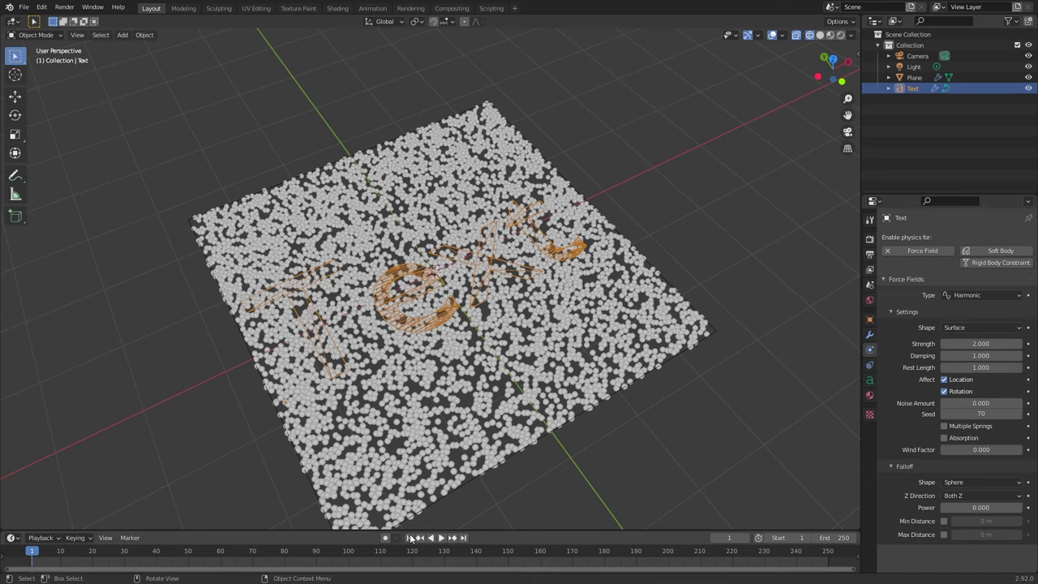
pyautogui.press('space')
pyautogui.moveTo(541, 359); pyautogui.dragTo(687, 283, button='middle')
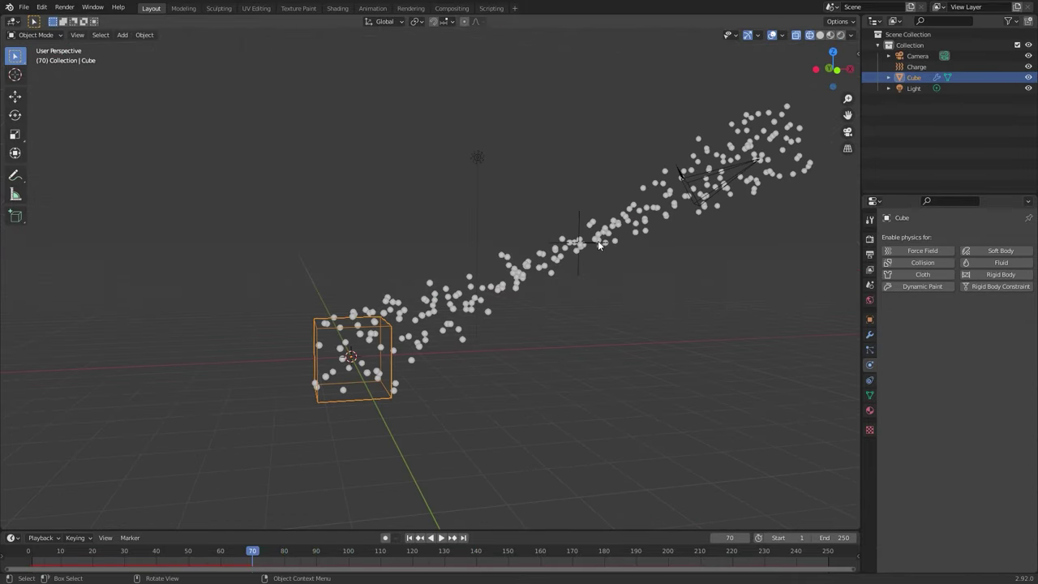
# - Raise the Charge field's Flow to 2.100 and replay the particle stream
pyautogui.click(600, 243)
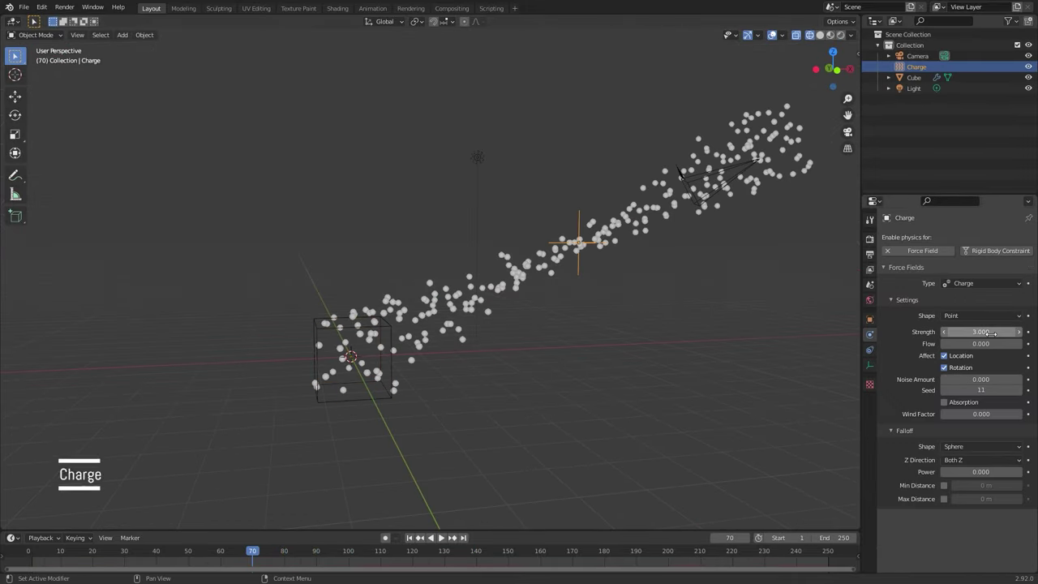
pyautogui.click(1019, 343)
pyautogui.click(1019, 343)
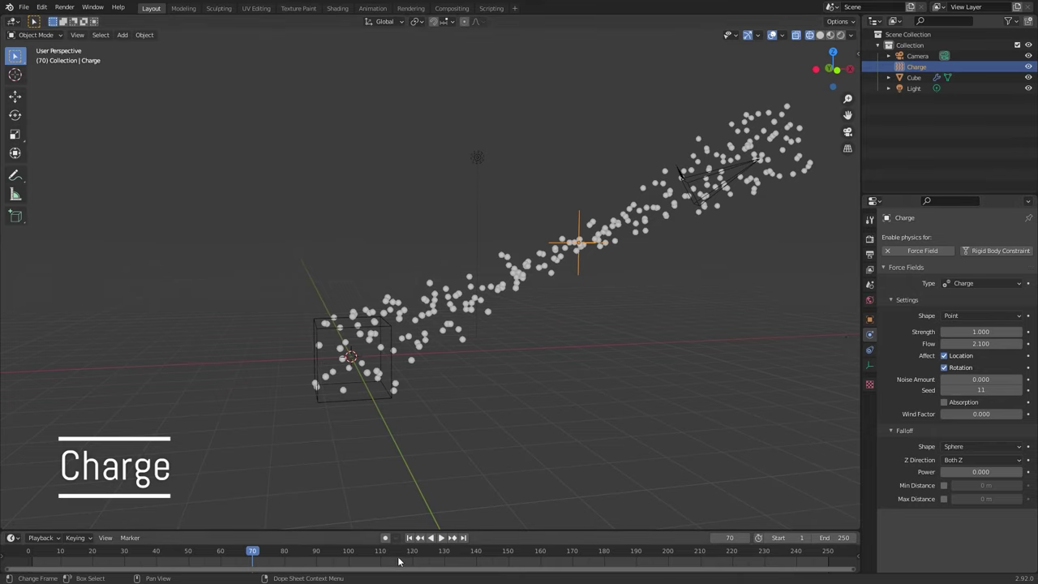
pyautogui.click(408, 537)
pyautogui.click(436, 537)
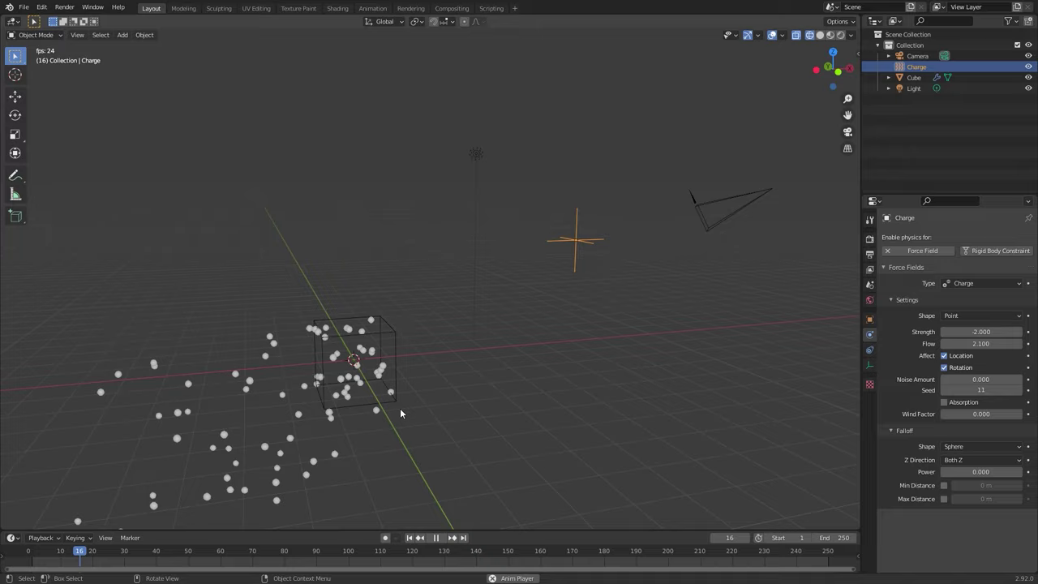
pyautogui.moveTo(400, 414); pyautogui.dragTo(356, 398, button='middle')
pyautogui.press('space')
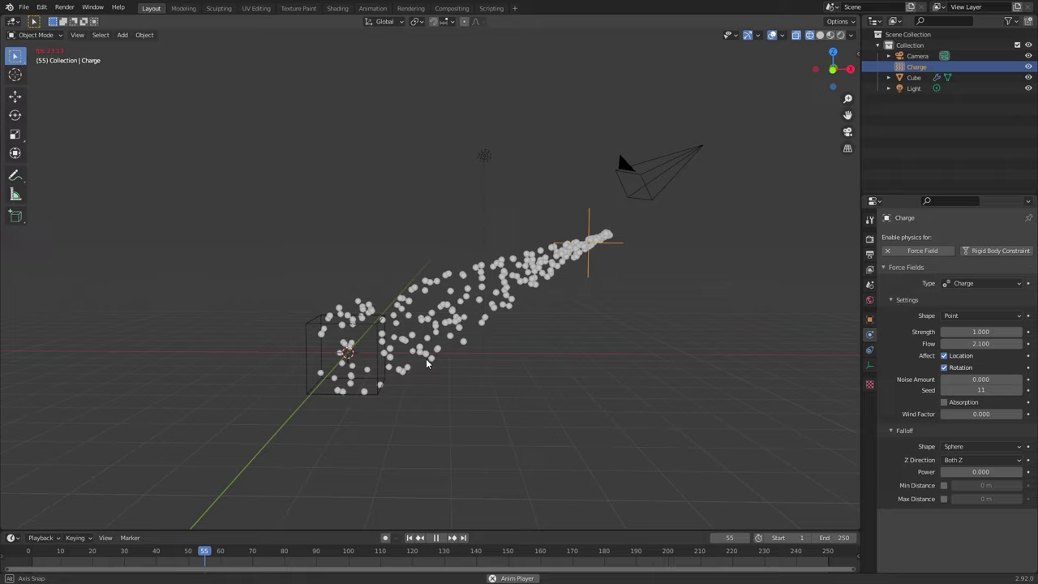
pyautogui.moveTo(410, 357); pyautogui.dragTo(428, 367, button='middle')
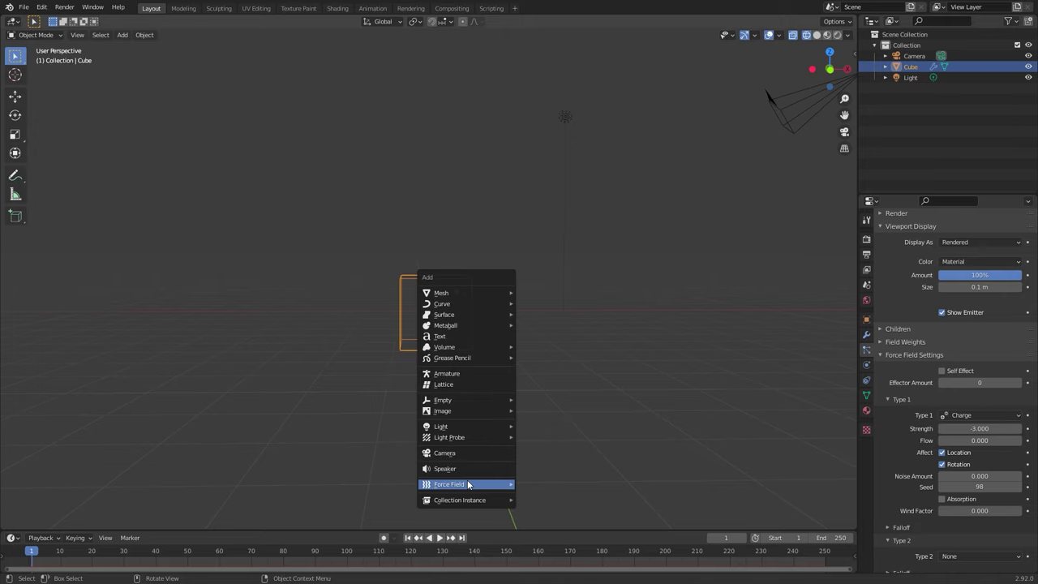
# - Add a new Charge field to the right of the cube and play the particles streaming toward it
pyautogui.moveTo(467, 484)
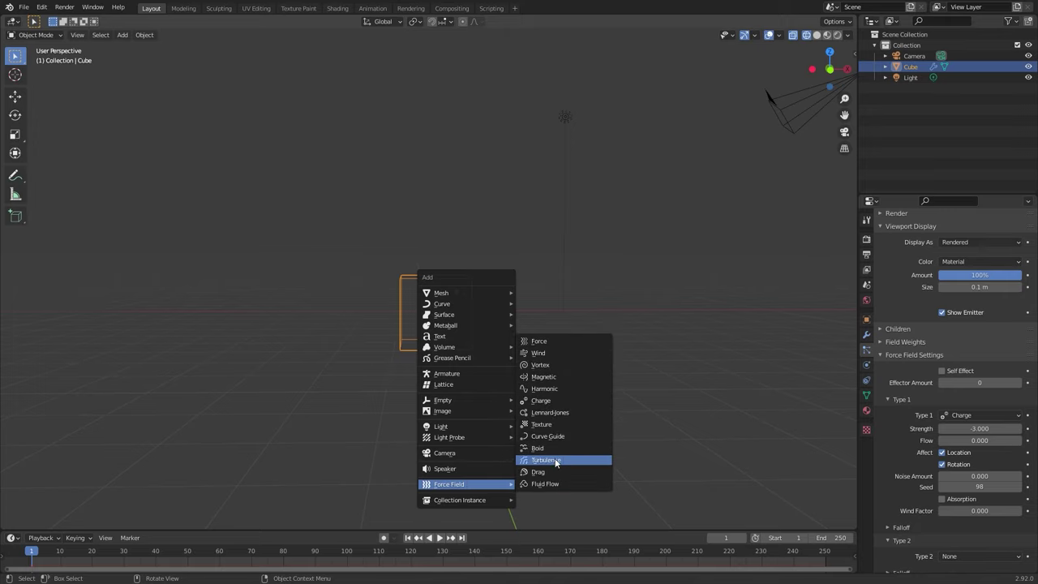
pyautogui.click(555, 401)
pyautogui.press('g')
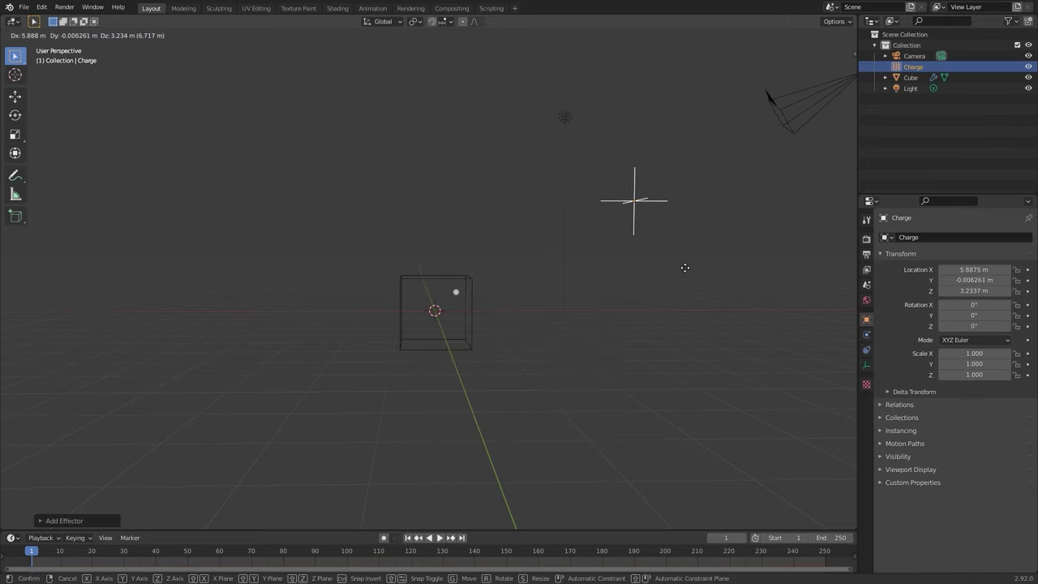
pyautogui.click(724, 268)
pyautogui.moveTo(856, 330); pyautogui.dragTo(859, 331)
pyautogui.click(866, 334)
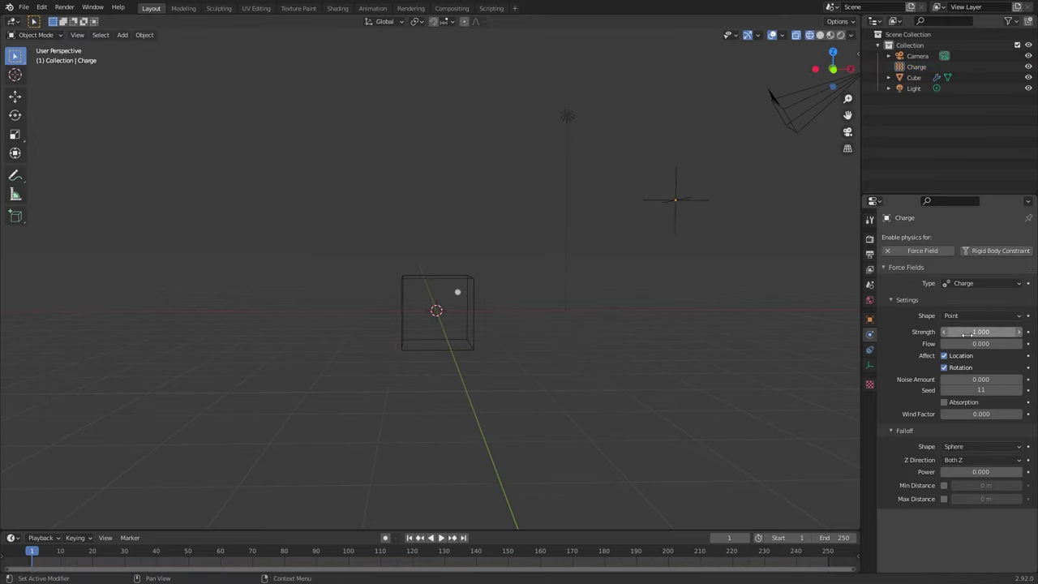
pyautogui.press('space')
pyautogui.moveTo(617, 272); pyautogui.dragTo(589, 265, button='middle')
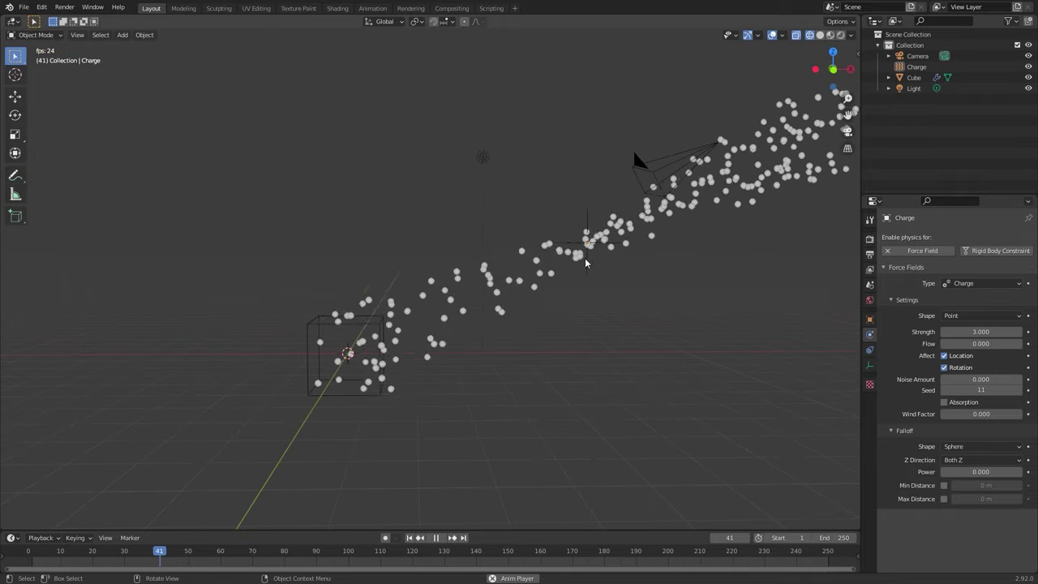
pyautogui.press('space')
pyautogui.click(727, 292)
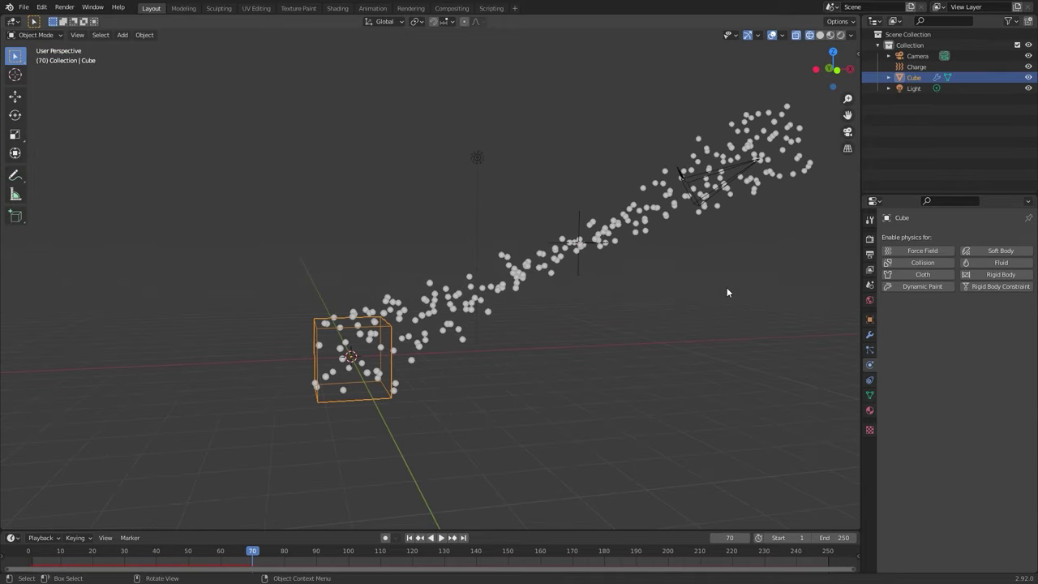
pyautogui.click(600, 247)
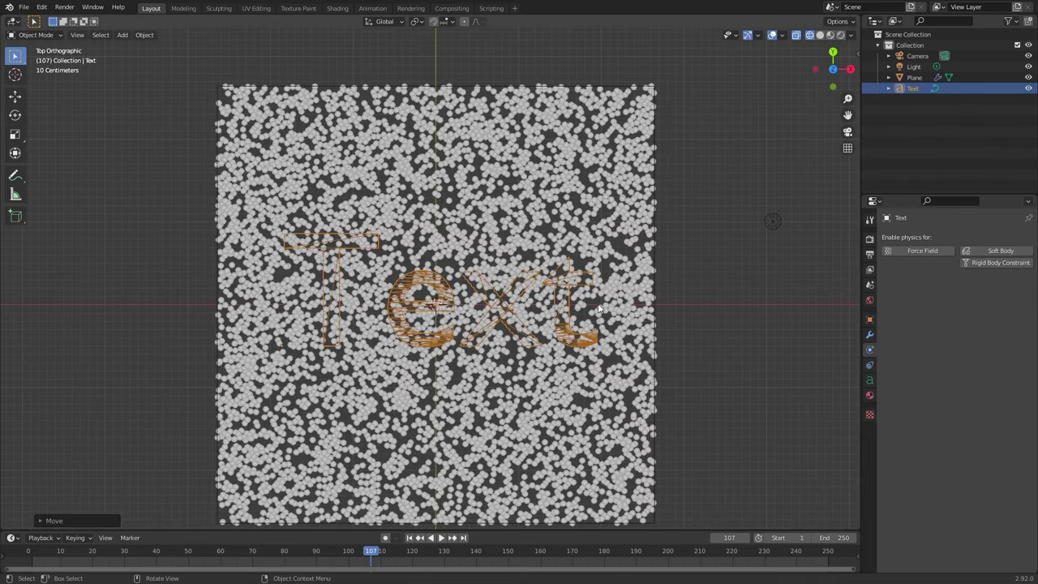
# - Give the Text object a Lennard-Jones force field with Strength 500 and play it
pyautogui.click(916, 251)
pyautogui.click(967, 297)
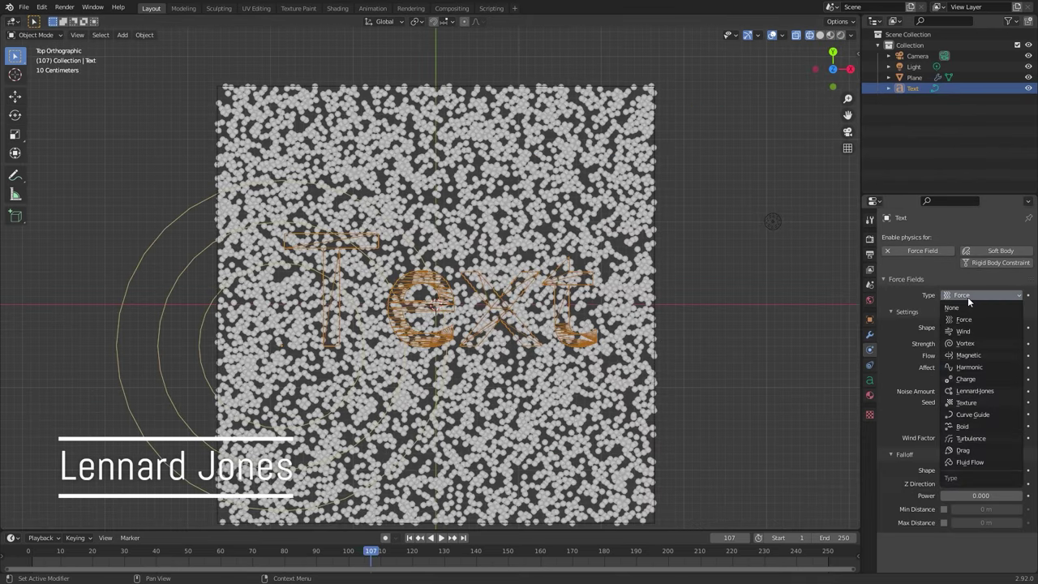
pyautogui.click(982, 391)
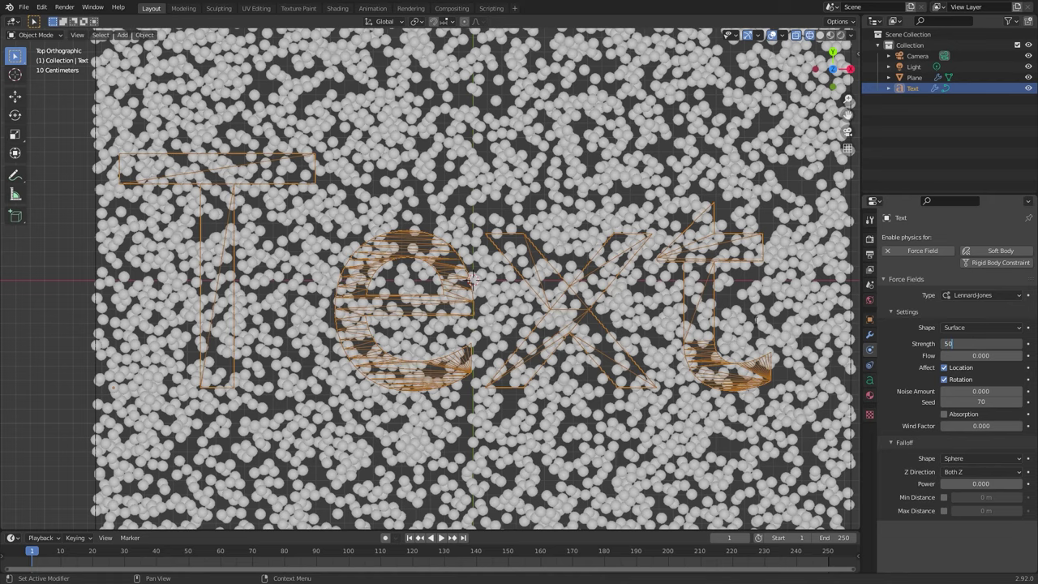
pyautogui.write('0')
pyautogui.press('Return')
pyautogui.press('space')
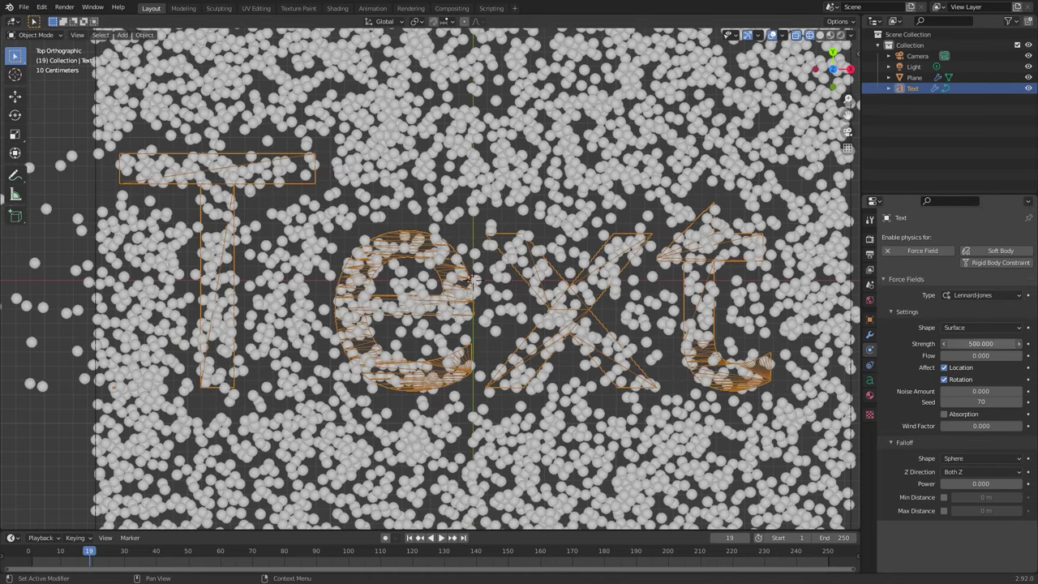
# - Lower the Lennard-Jones Strength to 100 and replay the particles scattering around the letters
pyautogui.write('100')
pyautogui.press('Return')
pyautogui.hotkey('shift', 'Left')
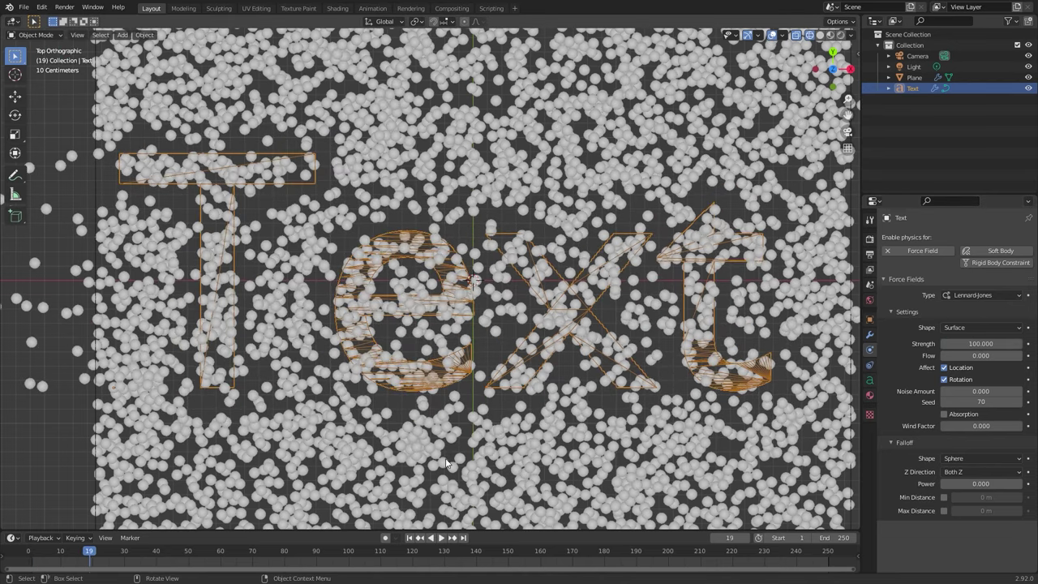
pyautogui.press('space')
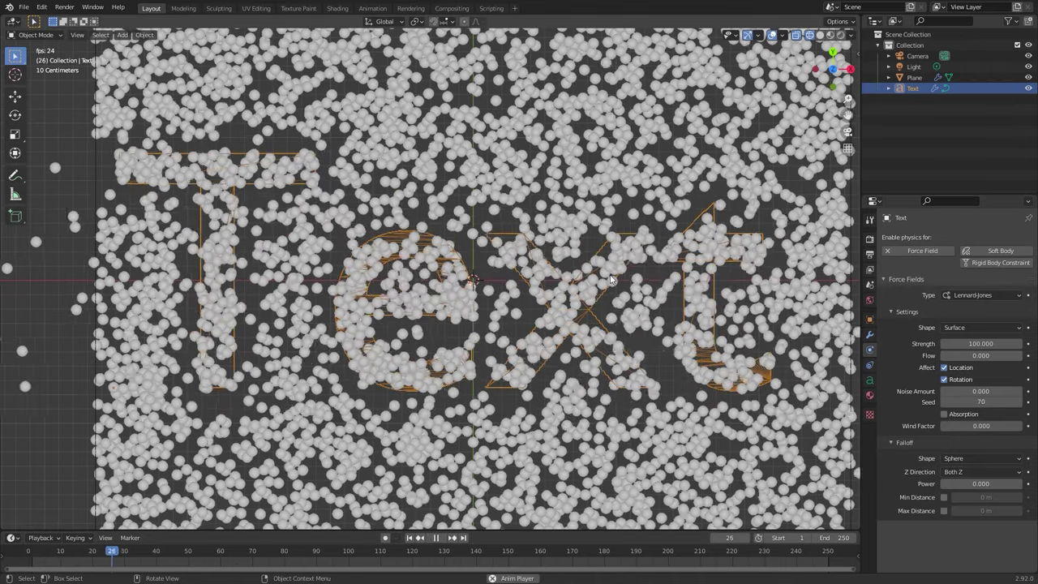
pyautogui.scroll(-2, 596, 284)
pyautogui.scroll(1, 607, 266)
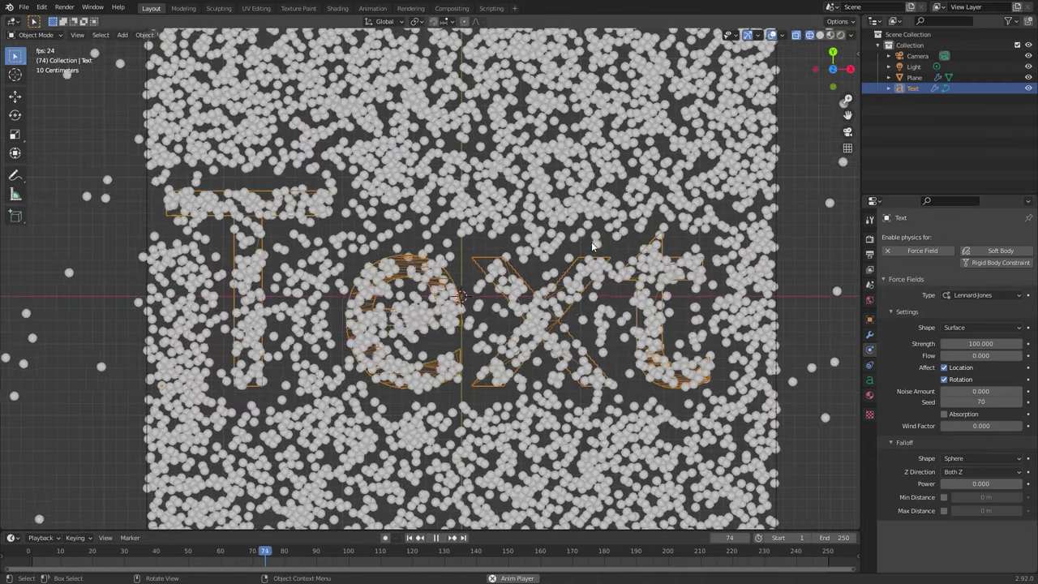
pyautogui.press('Escape')
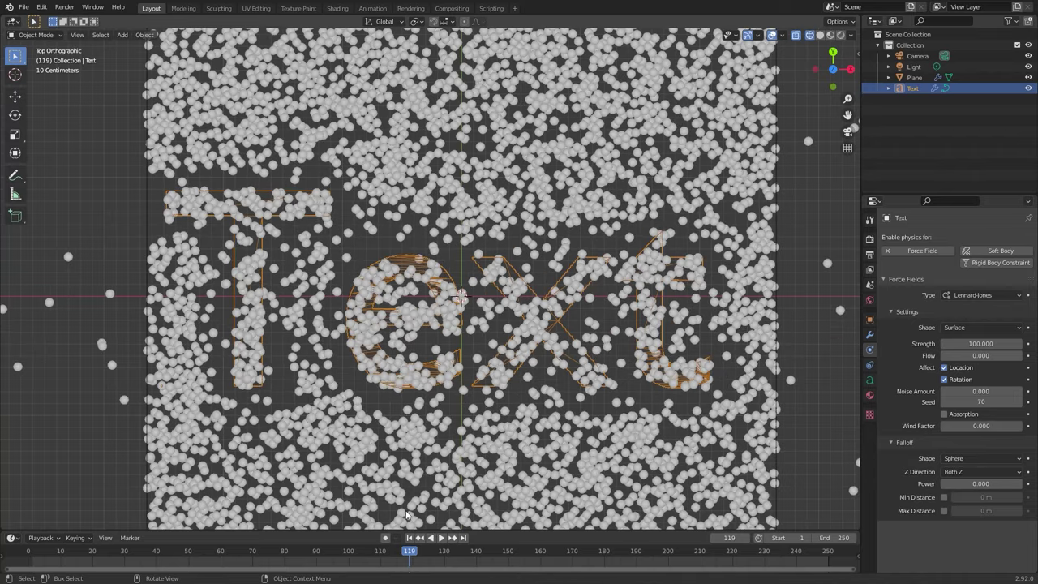
pyautogui.press('space')
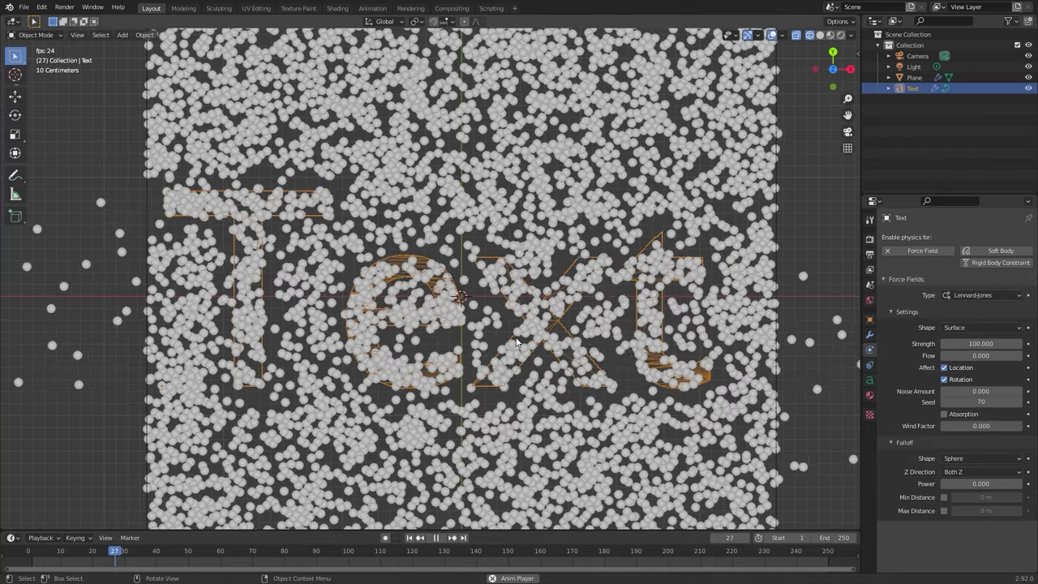
pyautogui.scroll(-2, 523, 365)
pyautogui.scroll(1, 523, 319)
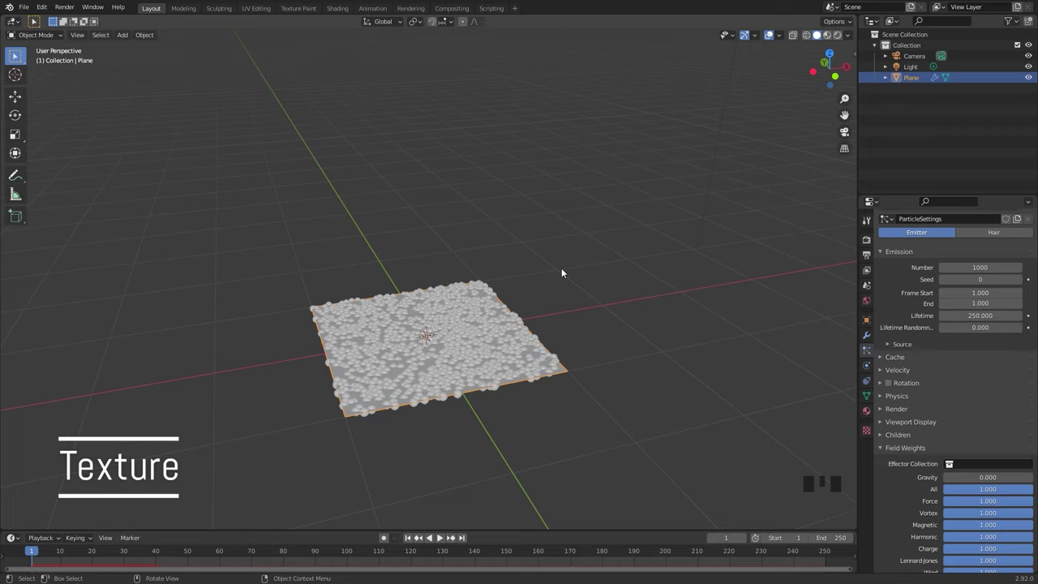
# - Add a Texture force field (TextureField) and show its Physics settings: Strength 1.000, RGB mode
pyautogui.hotkey('shift', 'a')
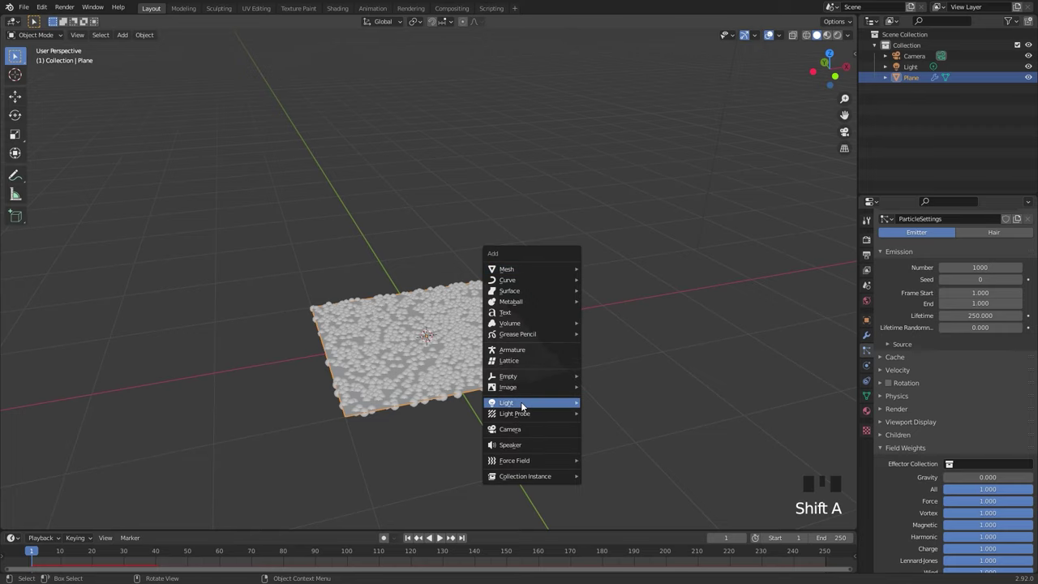
pyautogui.moveTo(513, 463)
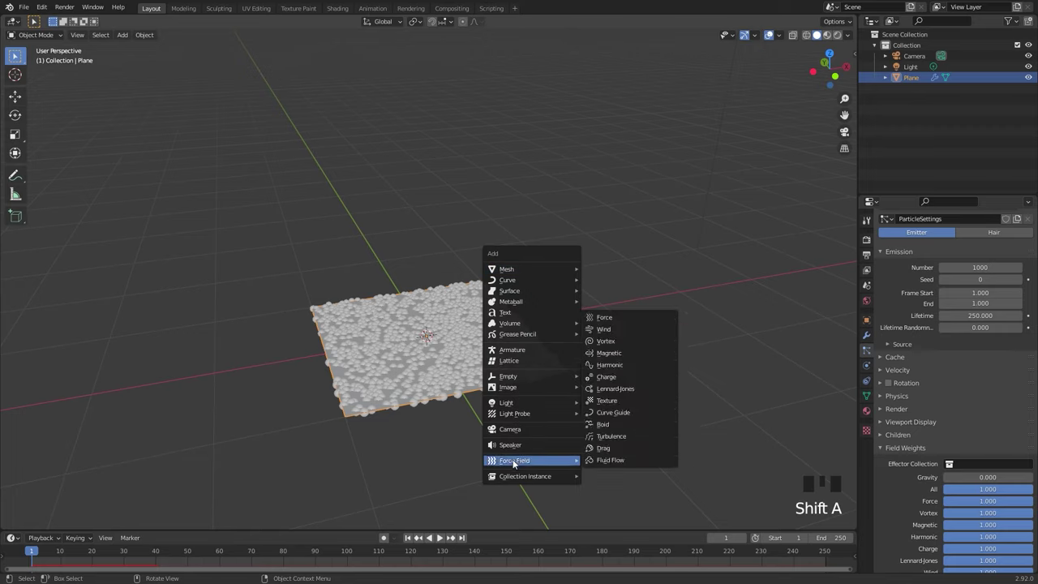
pyautogui.click(608, 403)
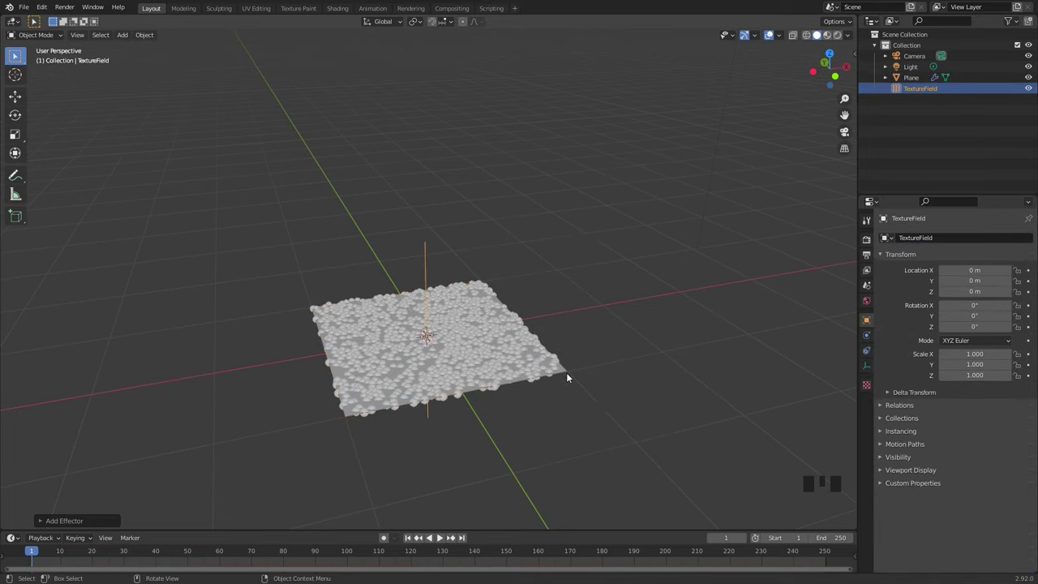
pyautogui.click(865, 335)
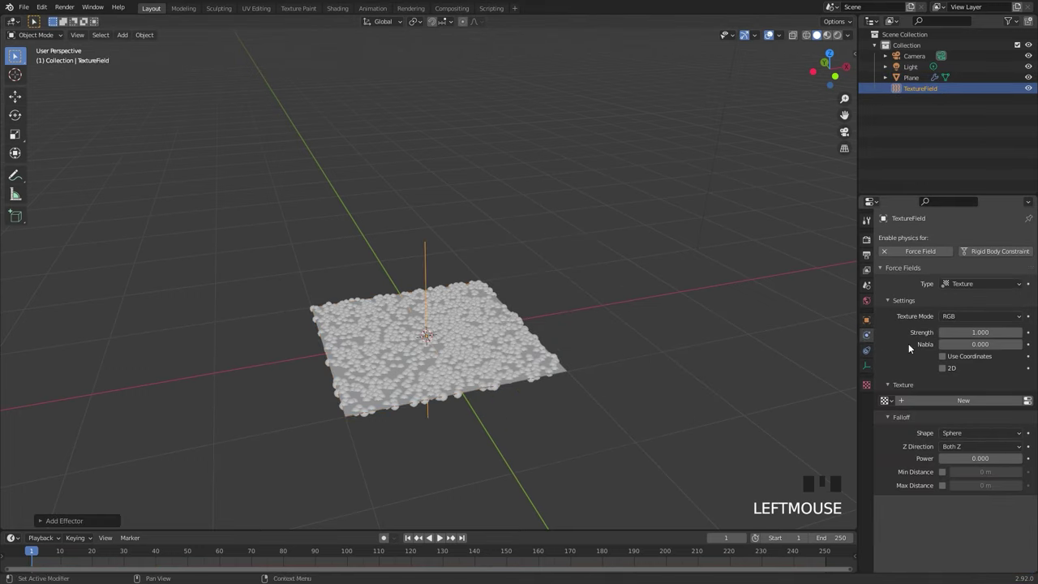
# - Keep the field's texture mode on RGB and create a new texture named 'Texture'
pyautogui.click(731, 336)
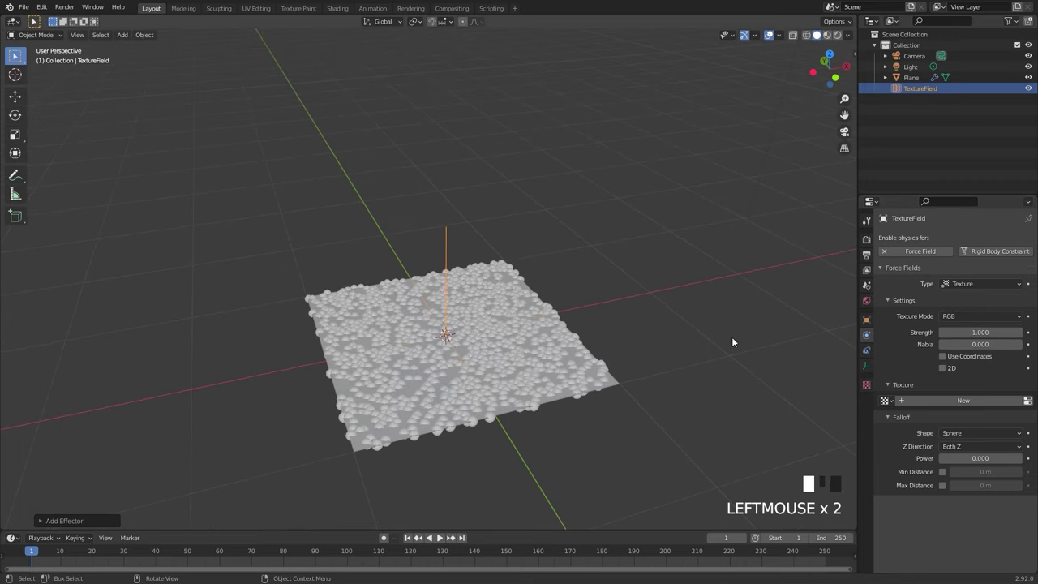
pyautogui.click(967, 316)
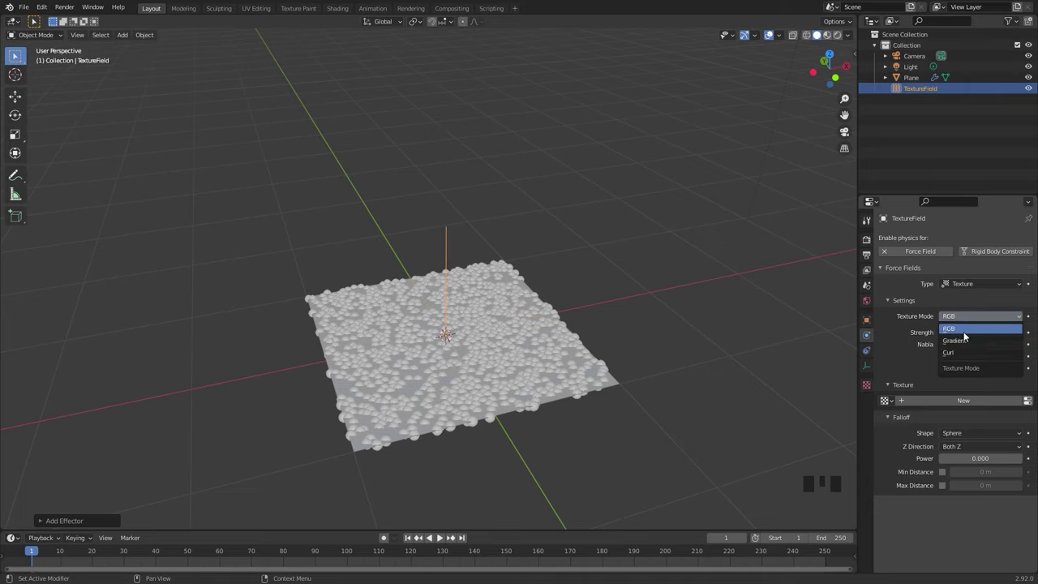
pyautogui.click(963, 330)
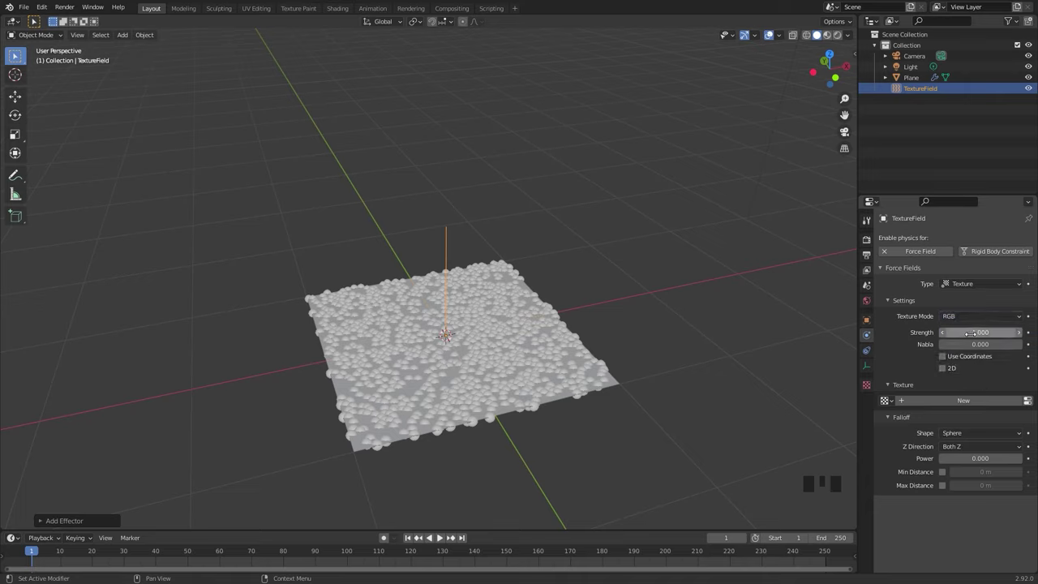
pyautogui.click(957, 400)
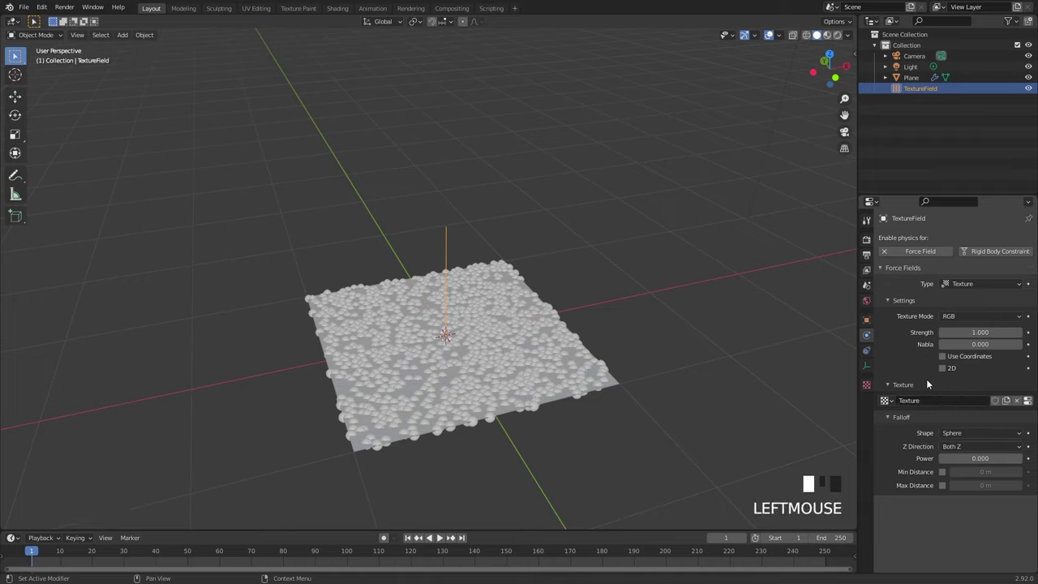
# - Set the field's texture type to Wood with the Rings pattern
pyautogui.click(866, 386)
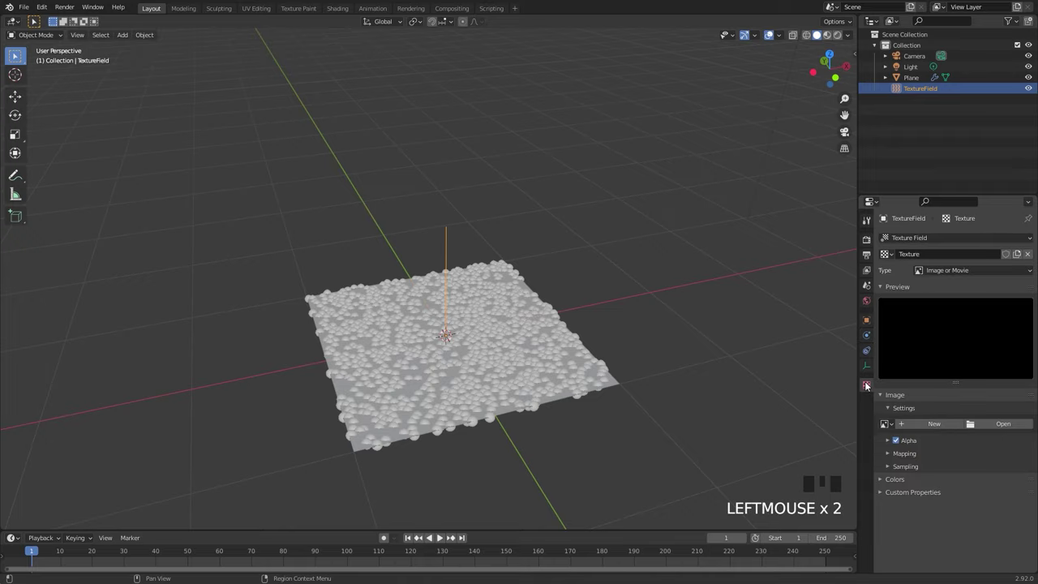
pyautogui.click(944, 270)
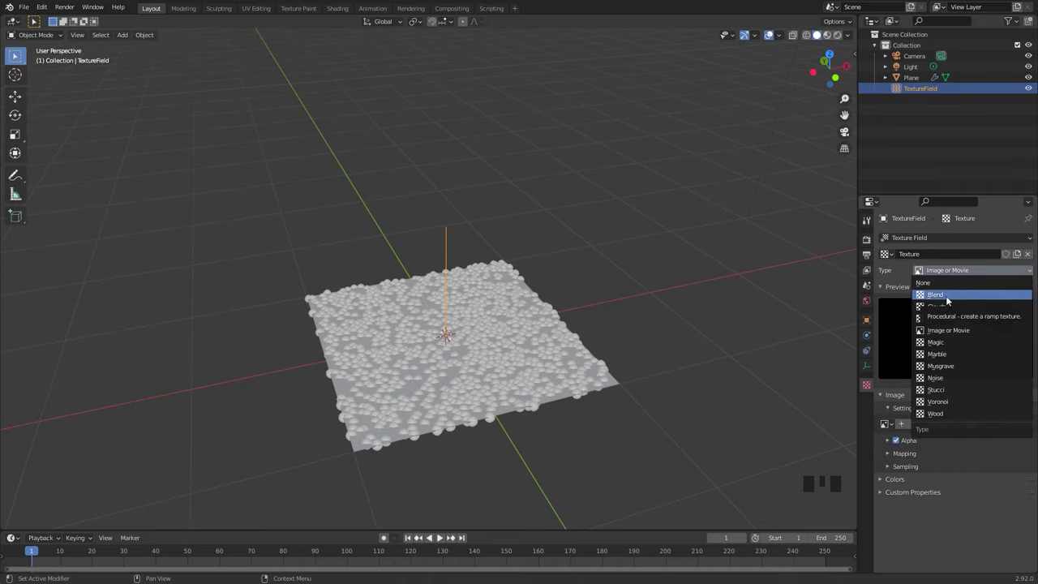
pyautogui.click(935, 413)
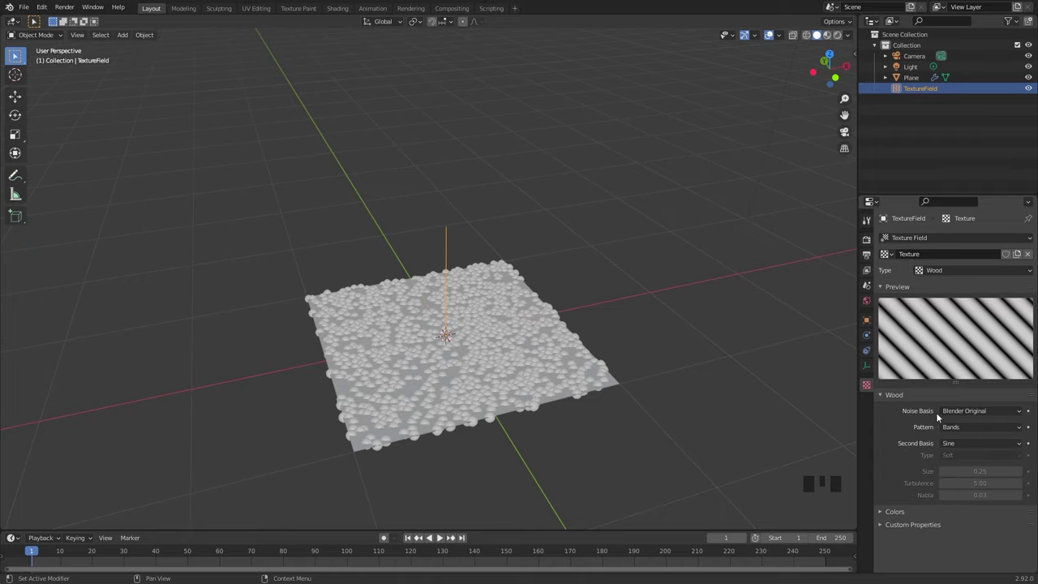
pyautogui.click(962, 429)
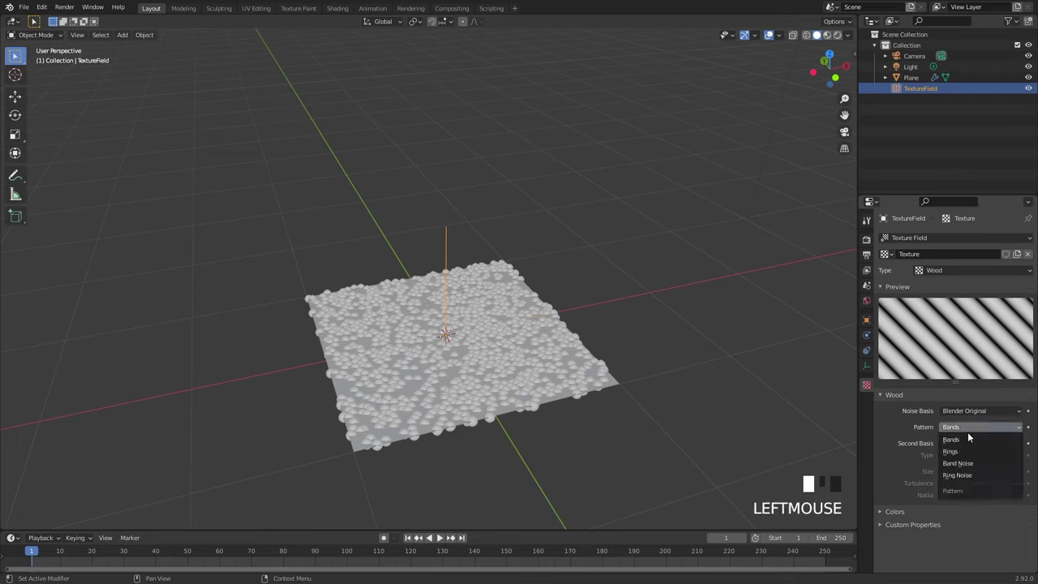
pyautogui.click(958, 453)
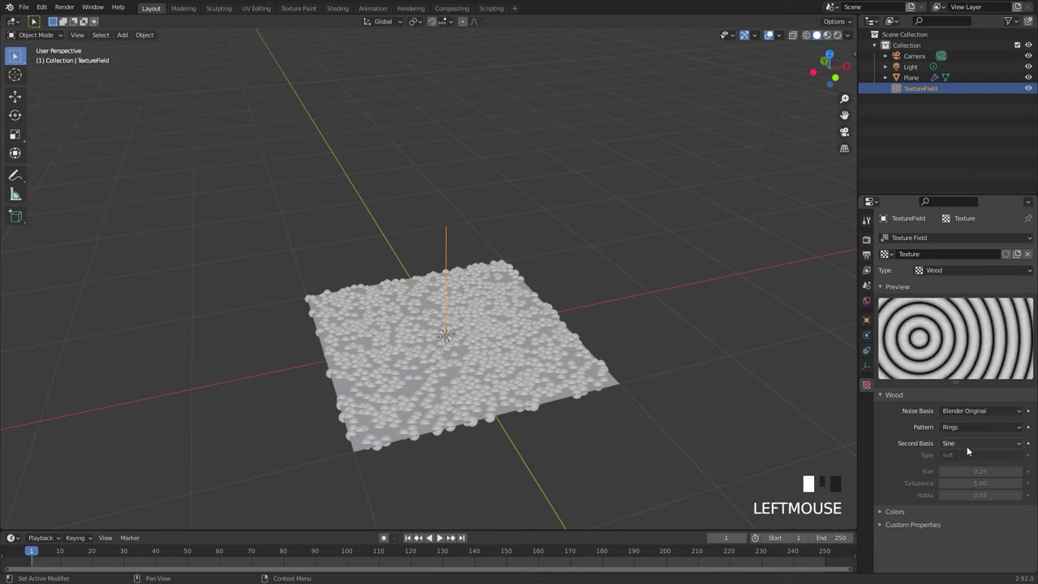
# - Set the TextureField Strength to 4 and play the simulation
pyautogui.click(867, 335)
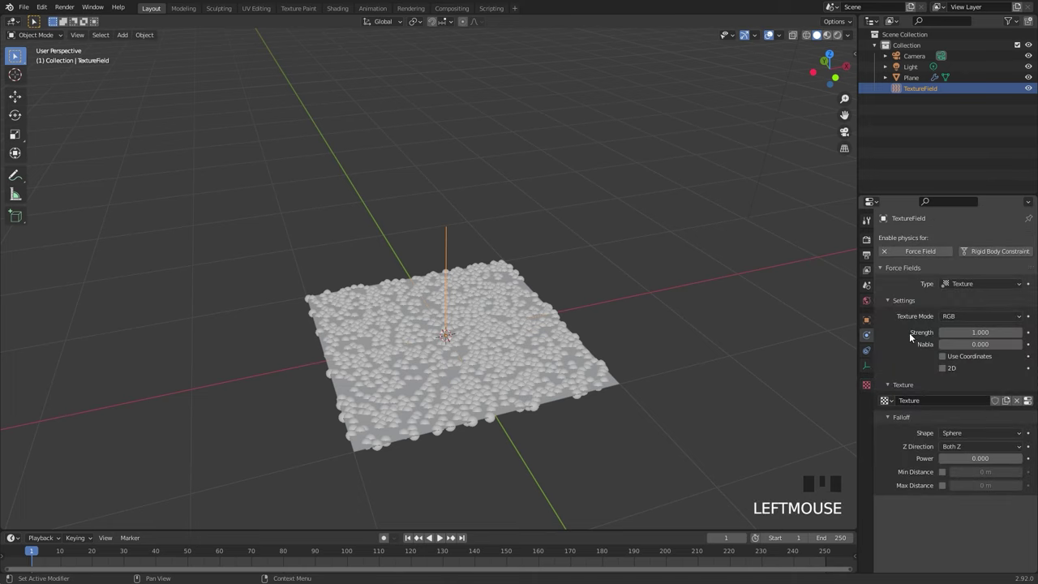
pyautogui.click(985, 332)
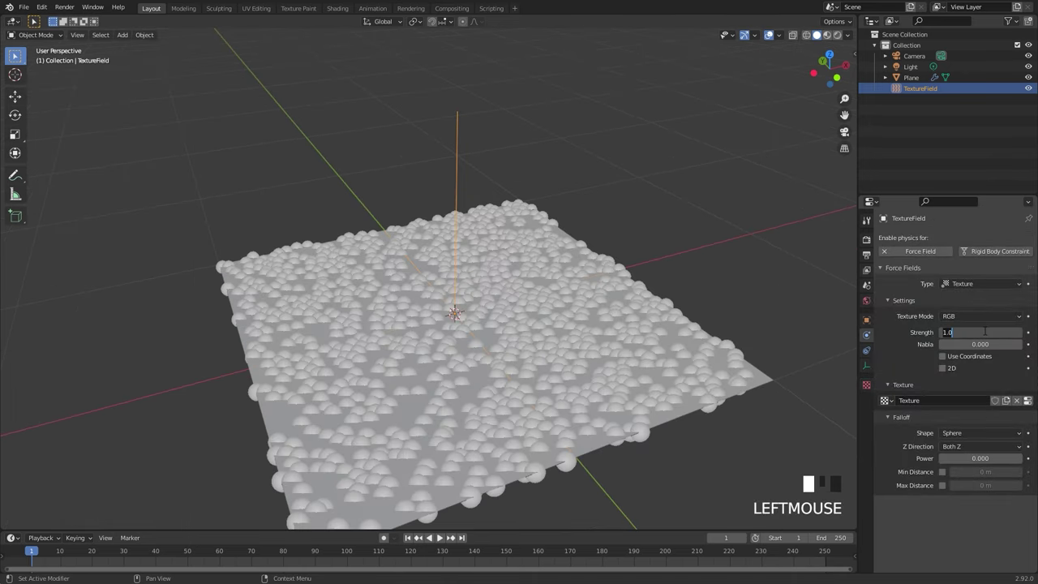
pyautogui.write('4')
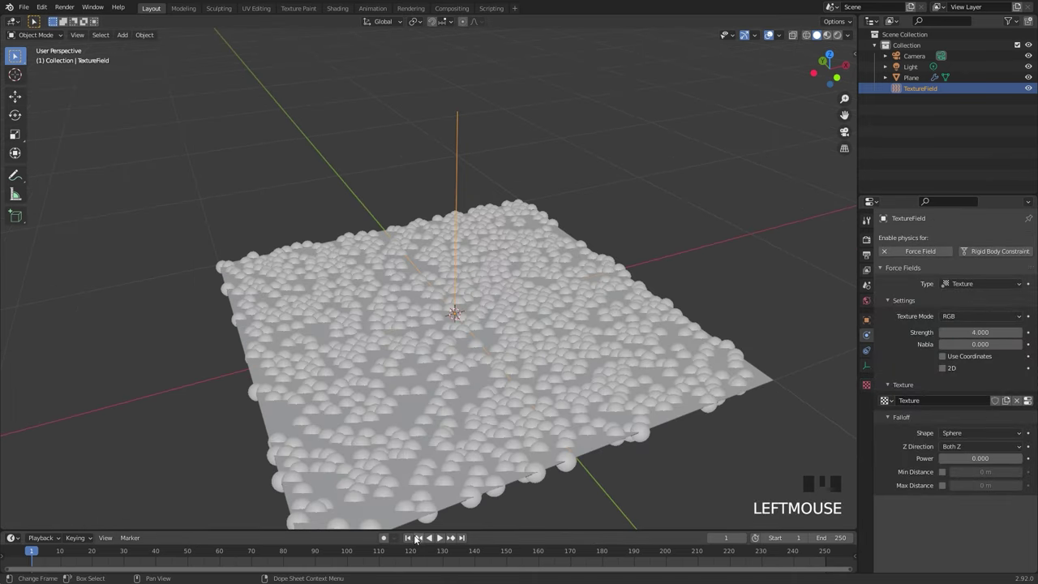
pyautogui.click(535, 389)
pyautogui.moveTo(516, 356); pyautogui.dragTo(487, 342, button='middle')
pyautogui.press('space')
pyautogui.press('space')
pyautogui.click(408, 537)
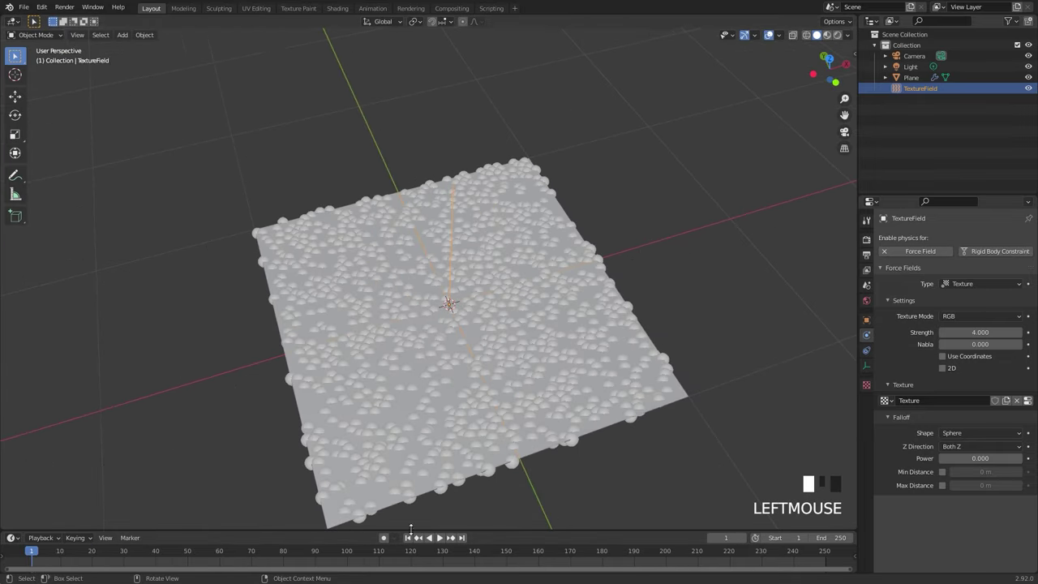
pyautogui.moveTo(484, 399); pyautogui.dragTo(520, 287, button='middle')
pyautogui.press('space')
pyautogui.press('space')
pyautogui.press('space')
pyautogui.scroll(-2, 525, 330)
pyautogui.scroll(4, 519, 300)
pyautogui.scroll(3, 519, 287)
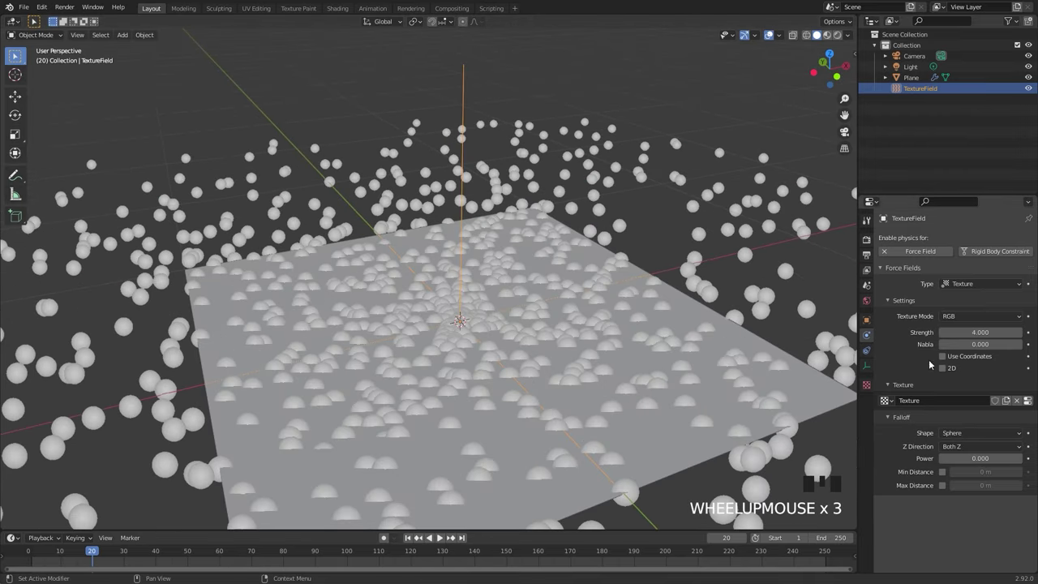
# - Raise Nabla to 0.200 and replay, stopping at frame 32 to view the scattered particles
pyautogui.click(1022, 346)
pyautogui.click(1023, 345)
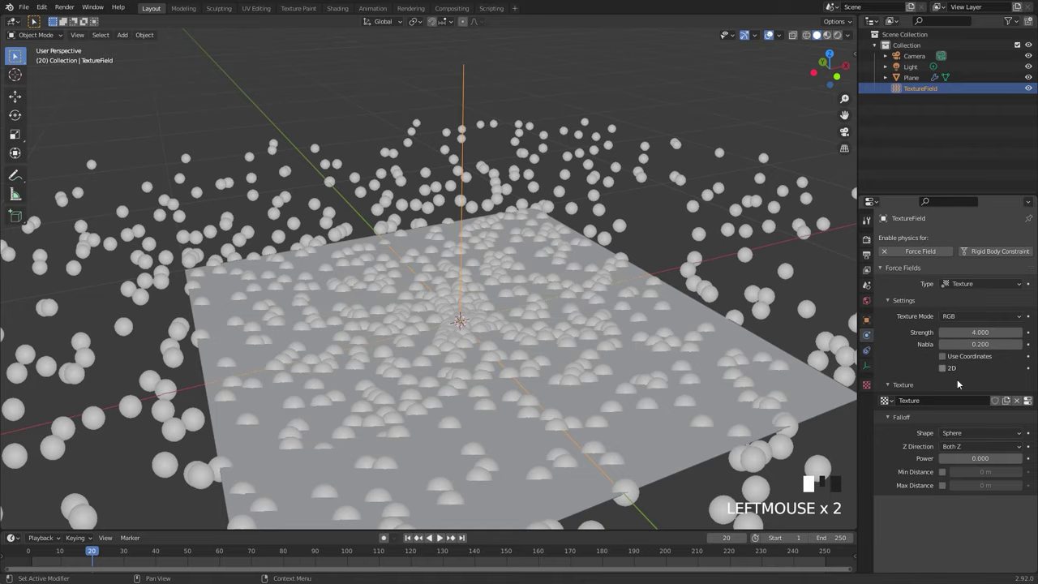
pyautogui.press('space')
pyautogui.scroll(-3, 556, 321)
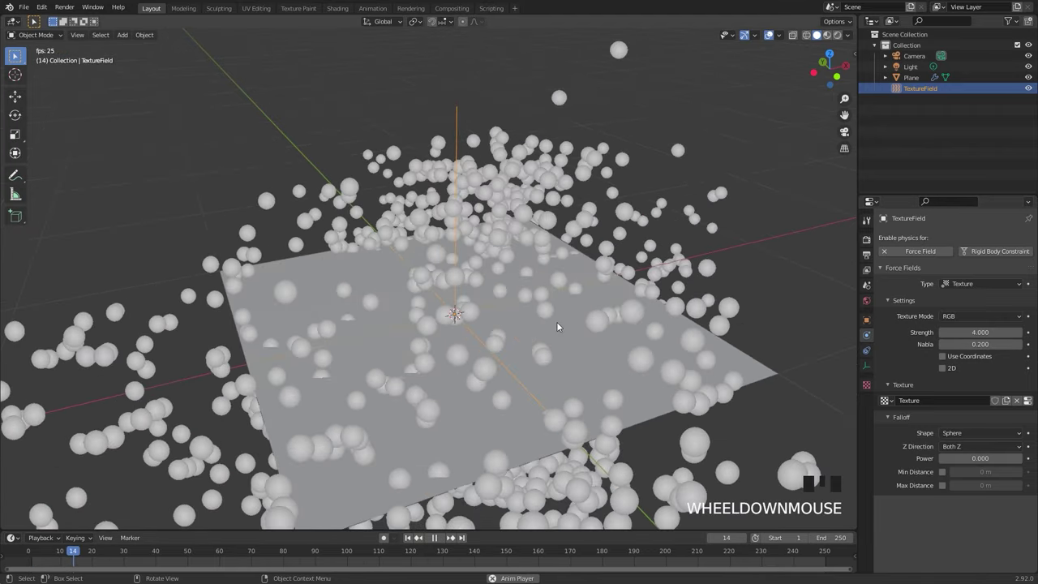
pyautogui.press('space')
pyautogui.moveTo(553, 317); pyautogui.dragTo(481, 307, button='middle')
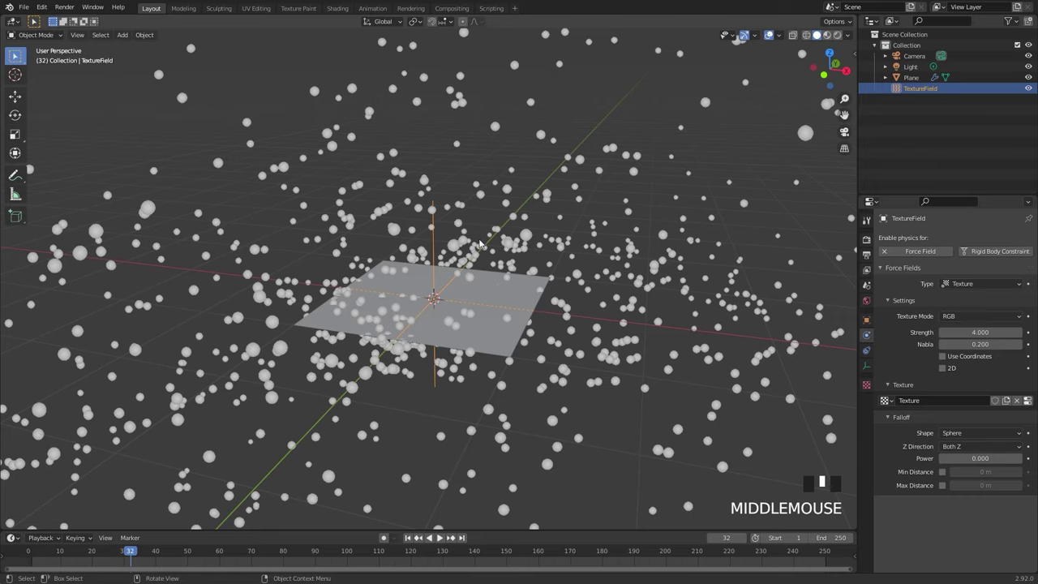
# - Raise the emitting Plane's particle physics Damp to 1.000 and replay from the first frame
pyautogui.click(522, 287)
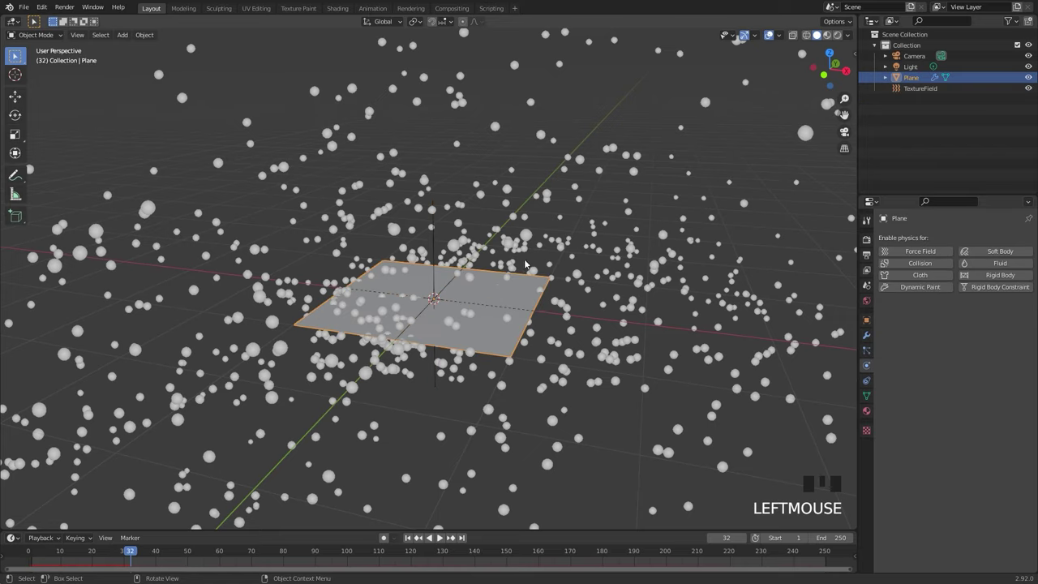
pyautogui.click(867, 350)
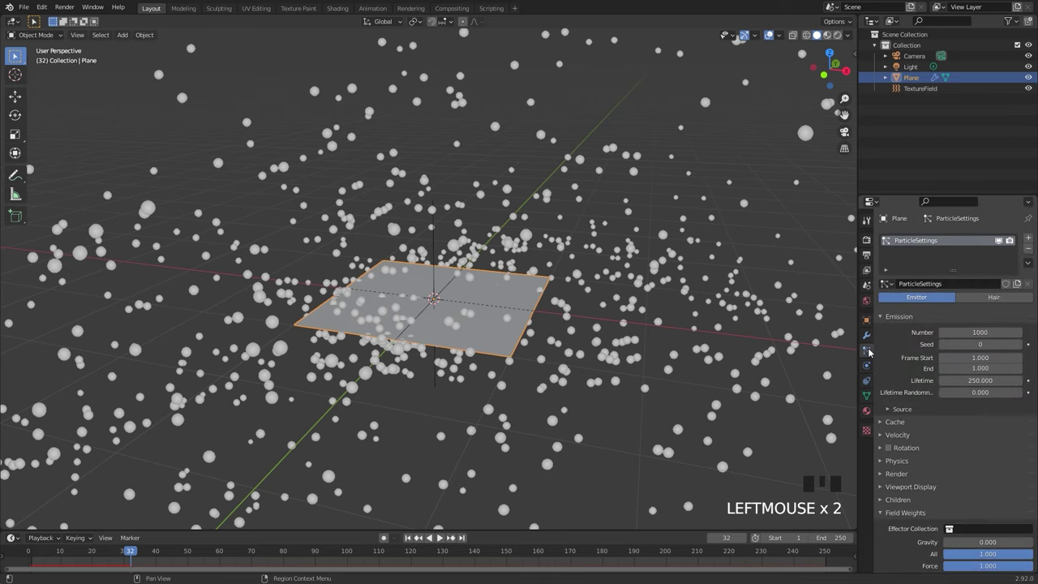
pyautogui.click(898, 462)
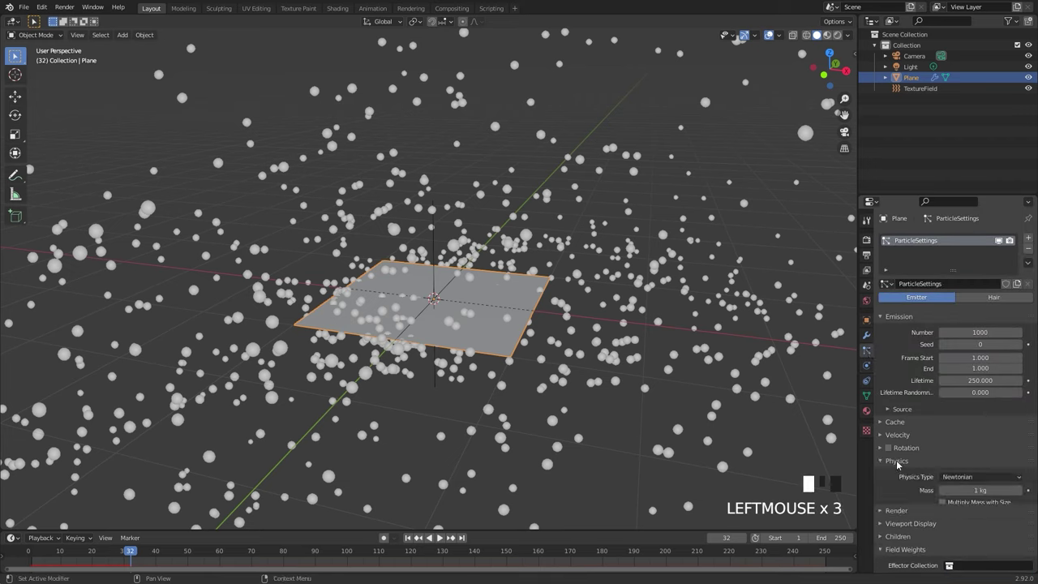
pyautogui.scroll(-3, 915, 448)
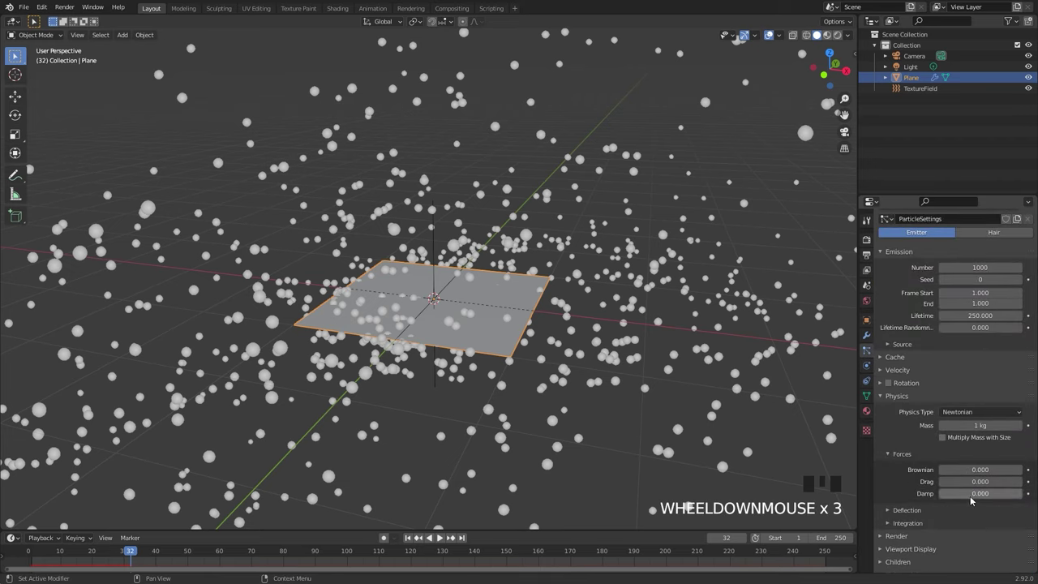
pyautogui.moveTo(969, 496); pyautogui.dragTo(1026, 497)
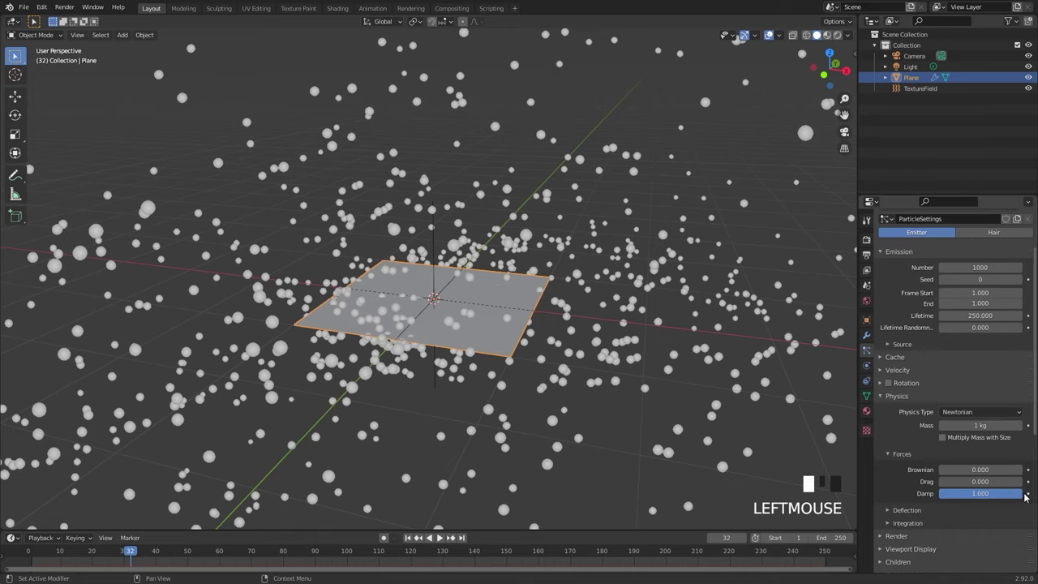
pyautogui.click(407, 538)
pyautogui.scroll(3, 468, 314)
pyautogui.moveTo(435, 280); pyautogui.dragTo(505, 313, button='middle')
pyautogui.press('space')
pyautogui.press('space')
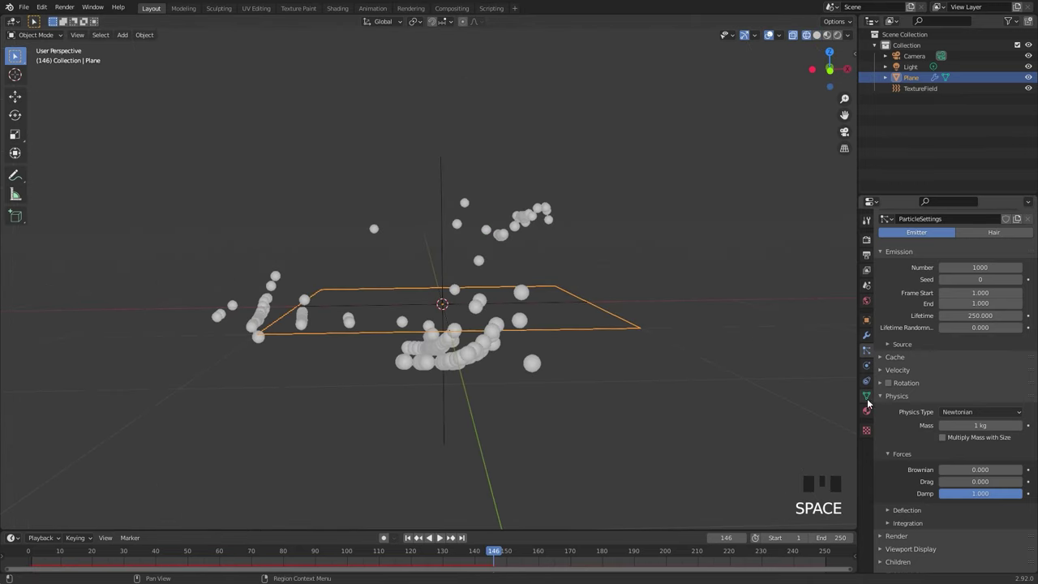
# - Make the TextureField act only in 2D and replay the particles from frame 1
pyautogui.click(445, 218)
pyautogui.scroll(2, 525, 273)
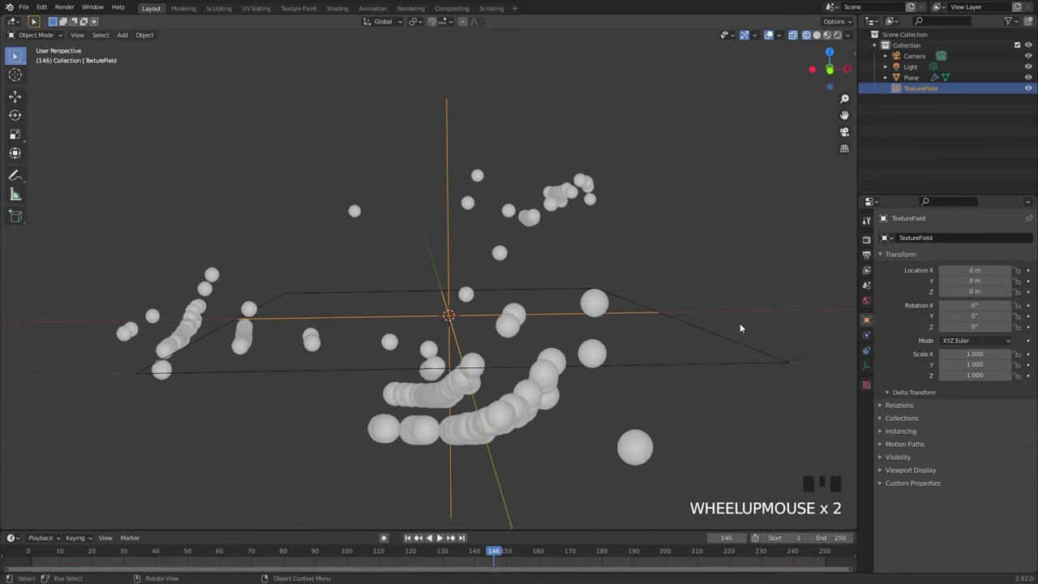
pyautogui.click(866, 335)
pyautogui.moveTo(628, 291); pyautogui.dragTo(713, 314, button='middle')
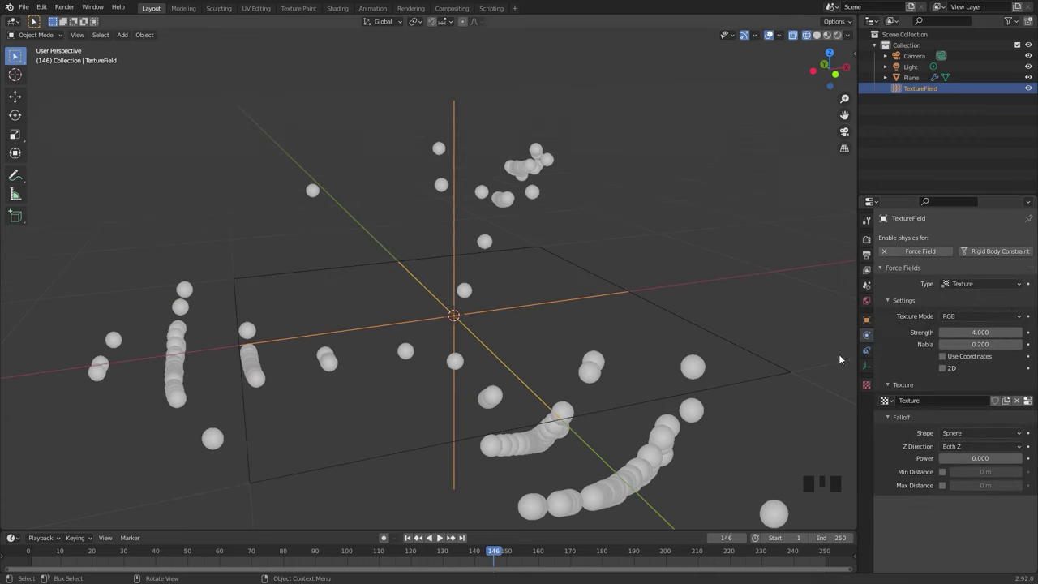
pyautogui.click(942, 368)
pyautogui.scroll(-3, 484, 213)
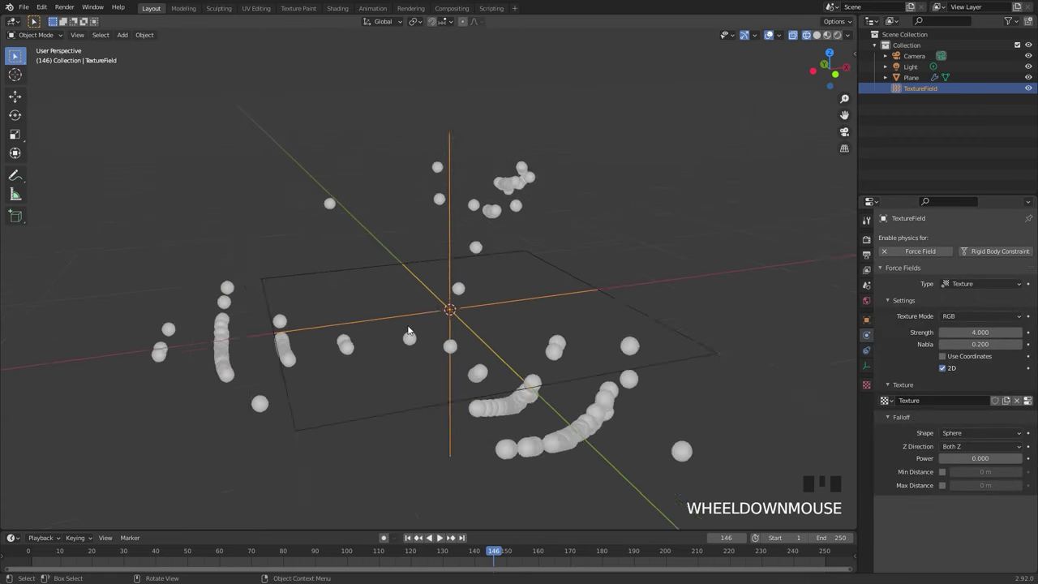
pyautogui.click(408, 537)
pyautogui.press('space')
pyautogui.moveTo(477, 282); pyautogui.dragTo(486, 313, button='middle')
pyautogui.press('space')
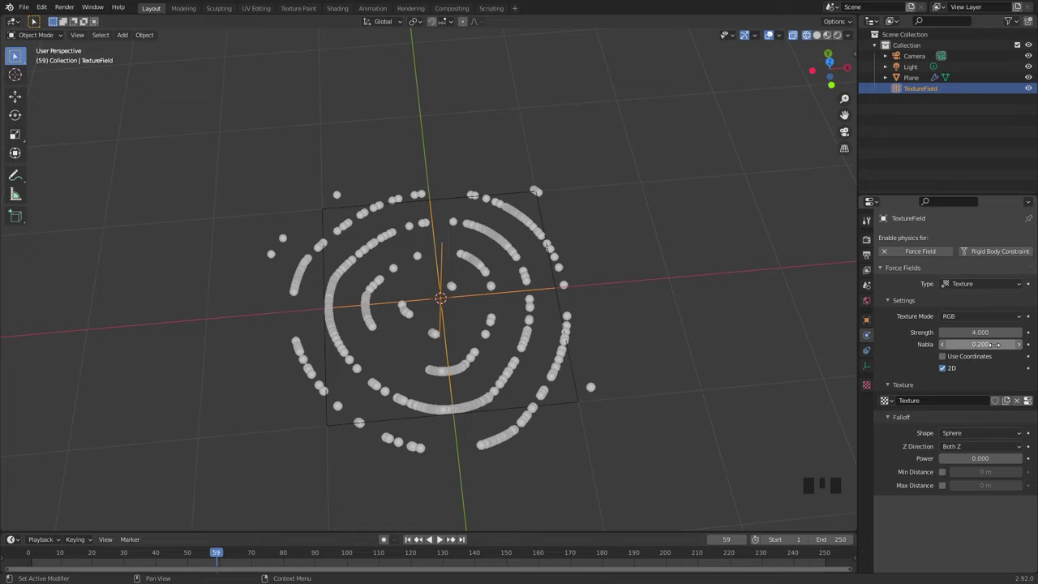
# - Lower the texture field's Nabla to 0.000 and replay the simulation to compare
pyautogui.moveTo(996, 344); pyautogui.dragTo(973, 344)
pyautogui.click(409, 541)
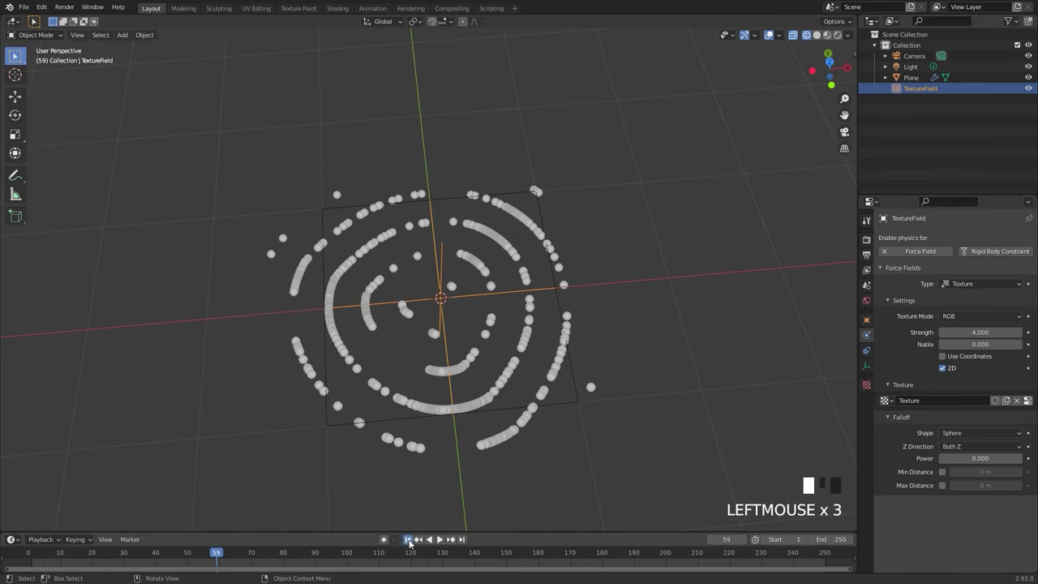
pyautogui.press('space')
pyautogui.moveTo(491, 359); pyautogui.dragTo(477, 223, button='middle')
pyautogui.scroll(2, 448, 313)
pyautogui.moveTo(449, 313); pyautogui.dragTo(451, 382, button='middle')
pyautogui.press('space')
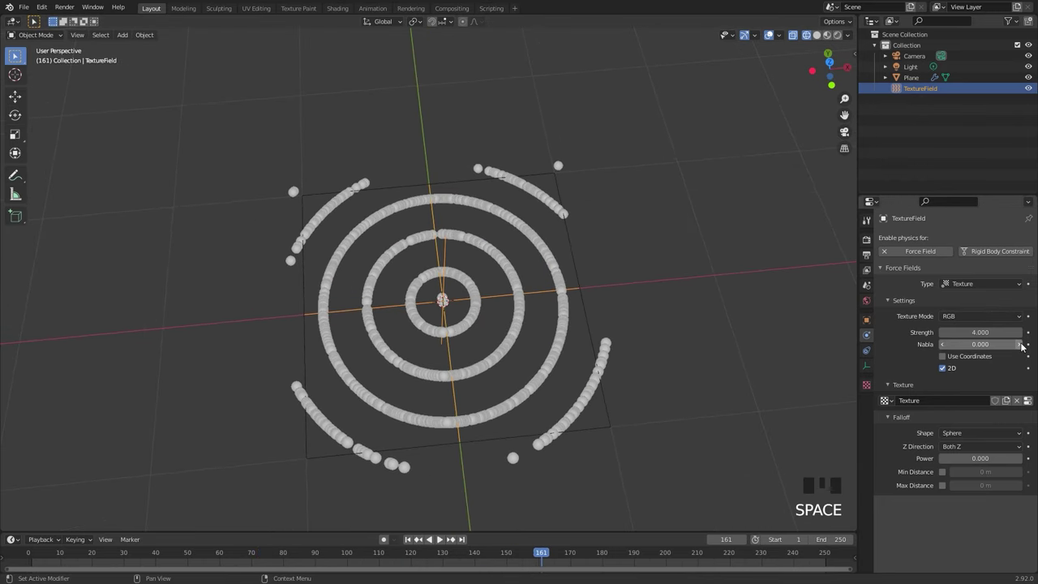
# - Raise Nabla back to 0.100, replay the ring pattern, then reselect the TextureField
pyautogui.moveTo(973, 344); pyautogui.dragTo(987, 343)
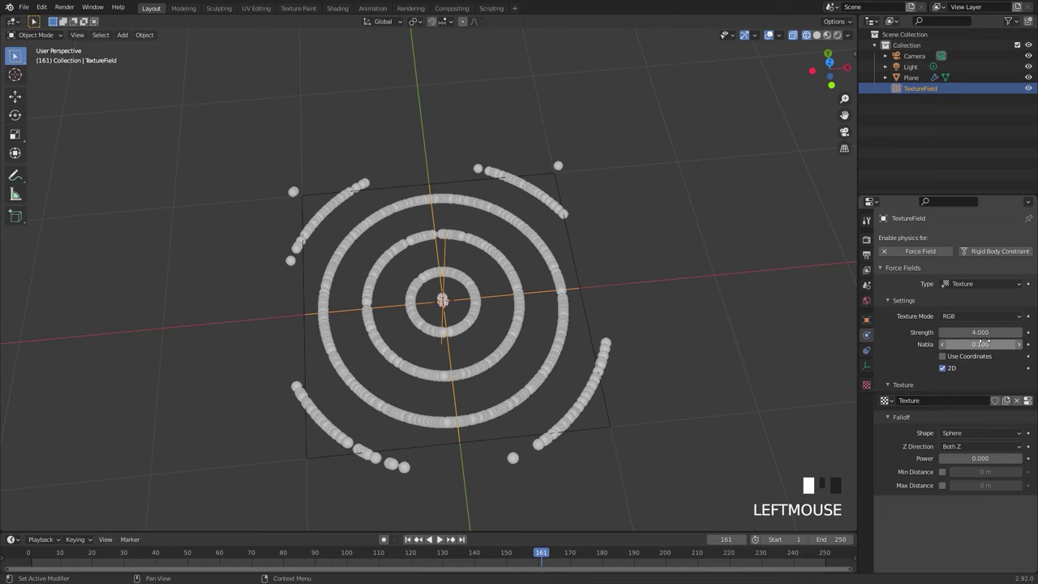
pyautogui.click(407, 539)
pyautogui.press('space')
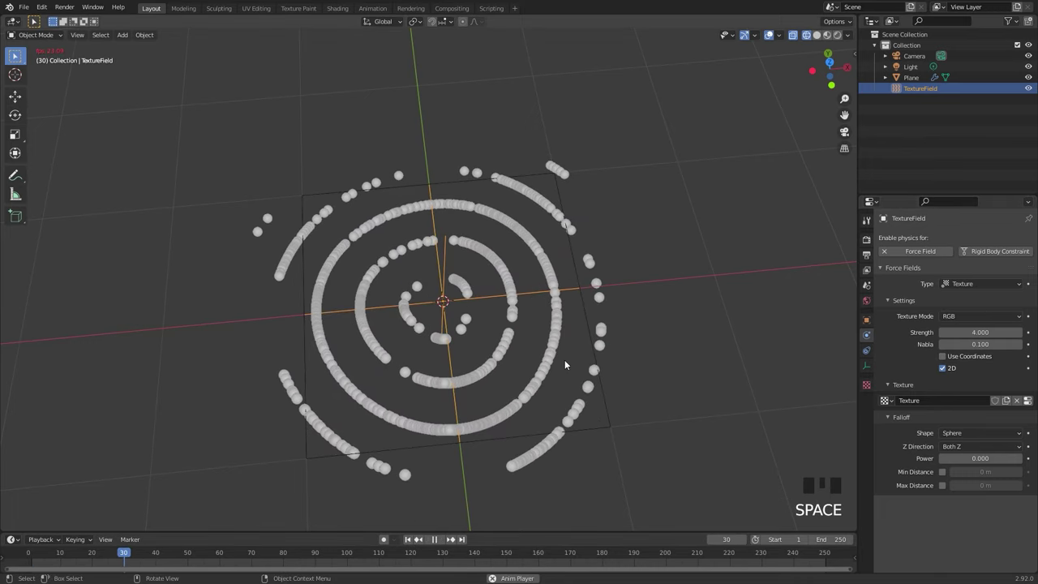
pyautogui.moveTo(568, 356); pyautogui.dragTo(516, 330, button='middle')
pyautogui.press('space')
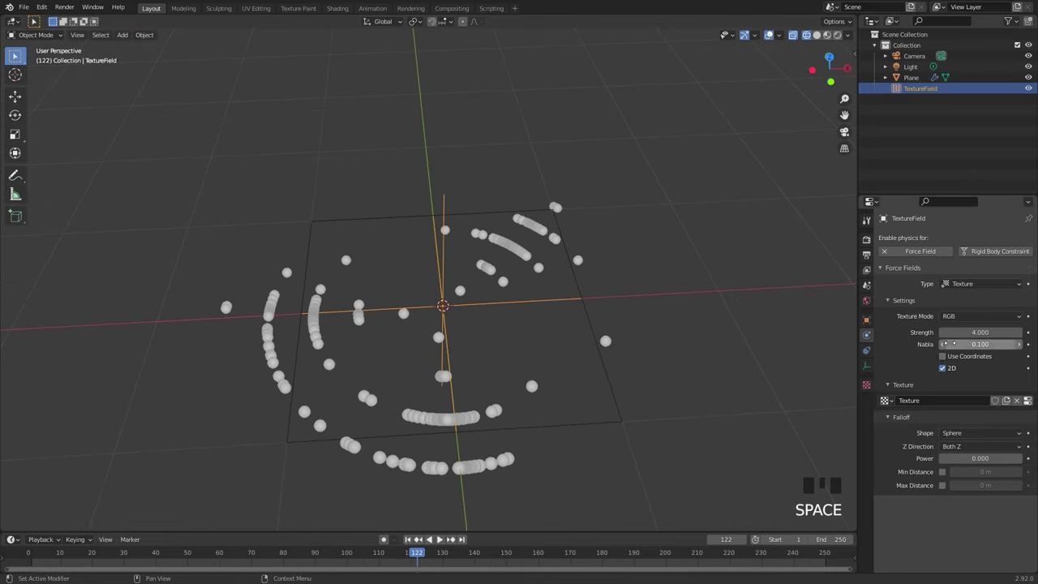
pyautogui.click(582, 300)
pyautogui.click(443, 307)
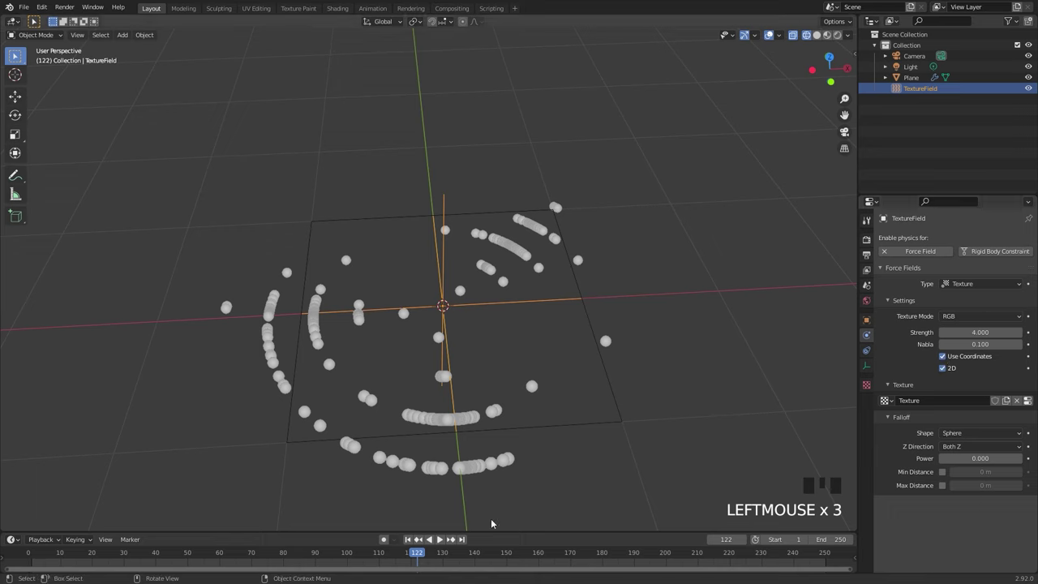
# - Place the TextureField right of the plane, then at its centre, replaying particles each time
pyautogui.click(408, 539)
pyautogui.press('g')
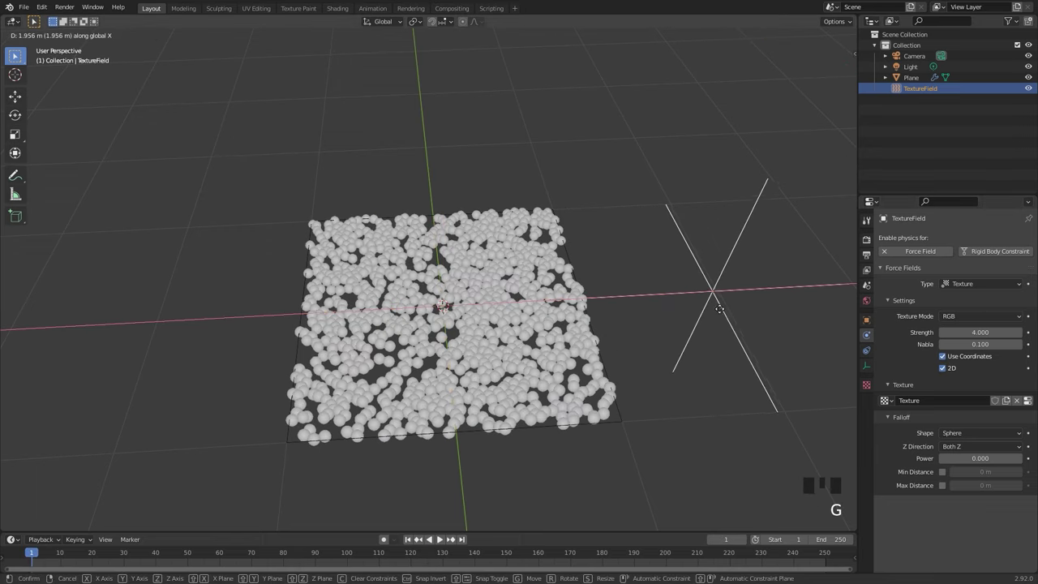
pyautogui.click(661, 282)
pyautogui.press('space')
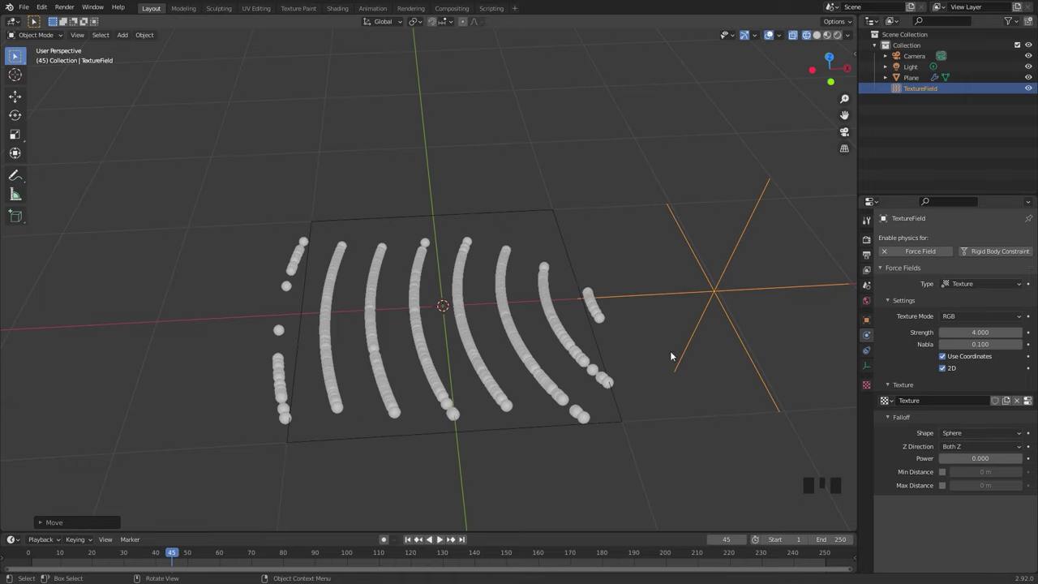
pyautogui.press('g')
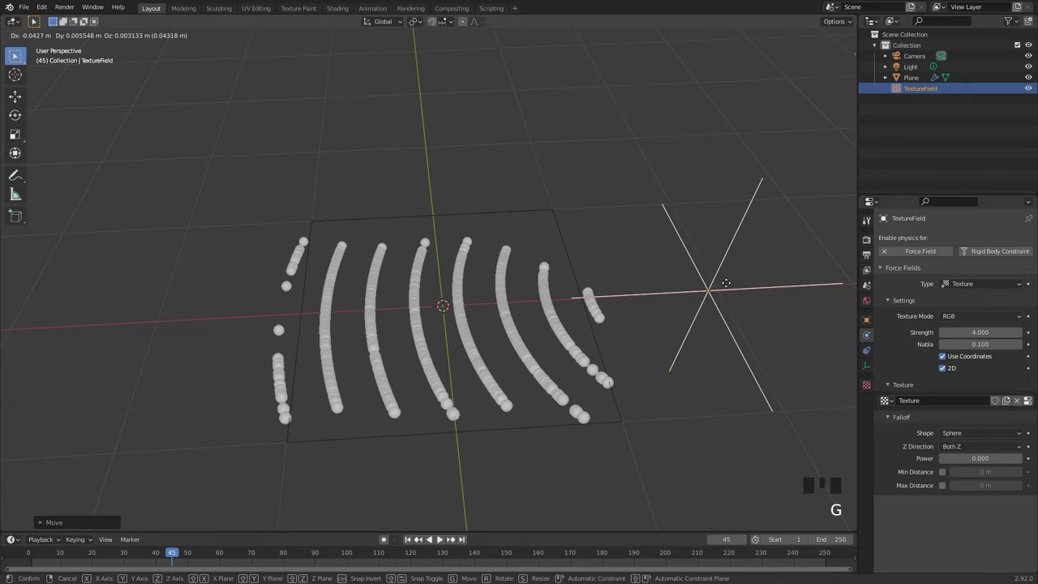
pyautogui.click(422, 297)
pyautogui.click(413, 541)
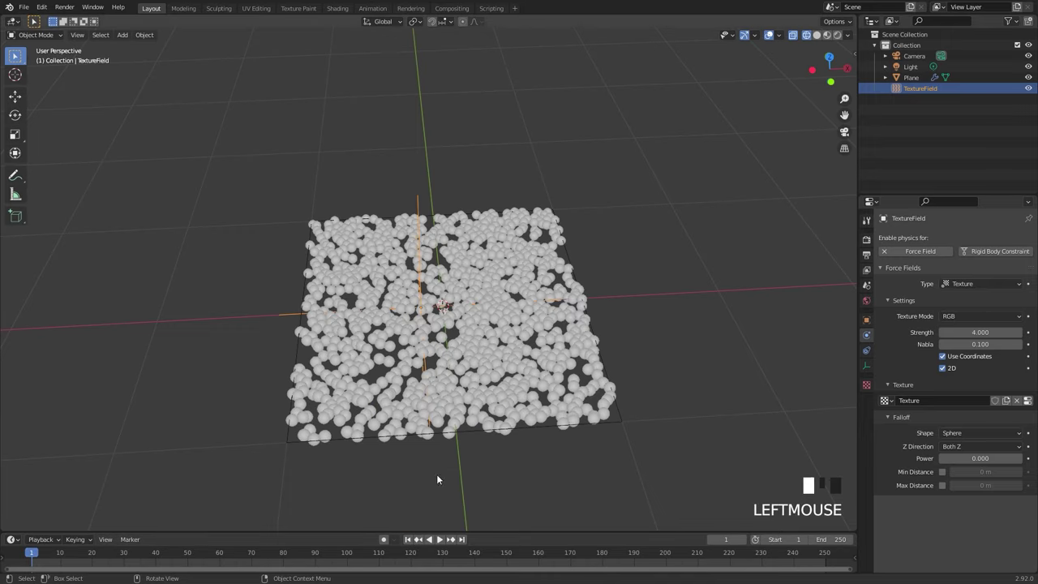
pyautogui.press('space')
# - Set the texture field's Strength to 35, move it left of the plane, and play
pyautogui.press('g')
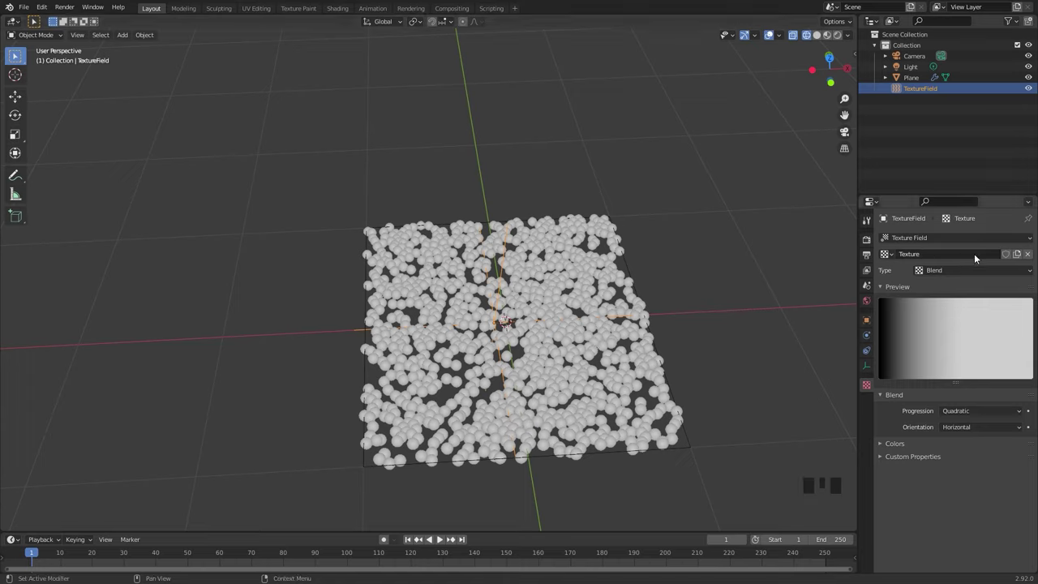
pyautogui.click(866, 334)
pyautogui.doubleClick(977, 332)
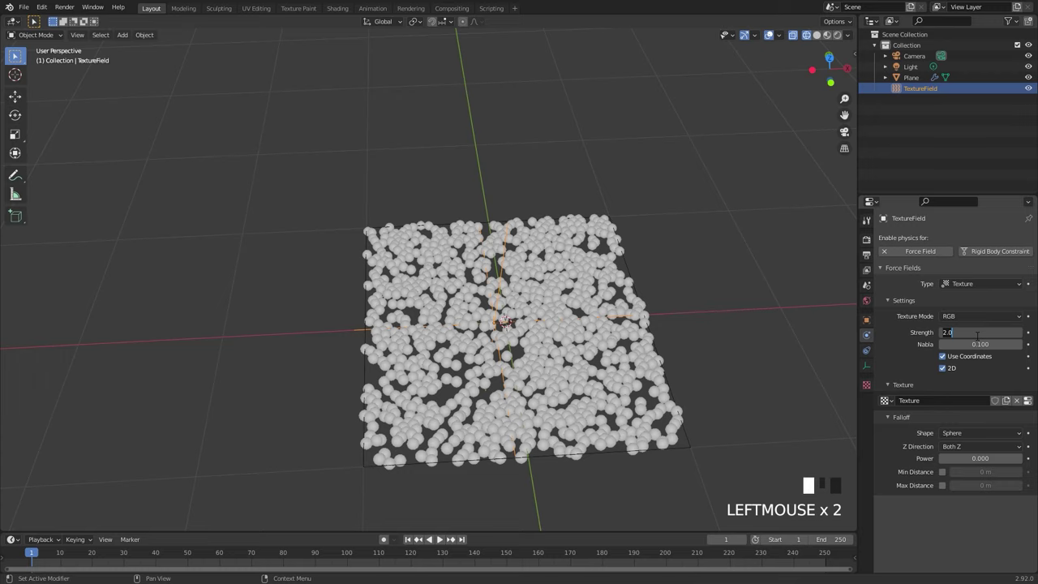
pyautogui.write('35')
pyautogui.press('Return')
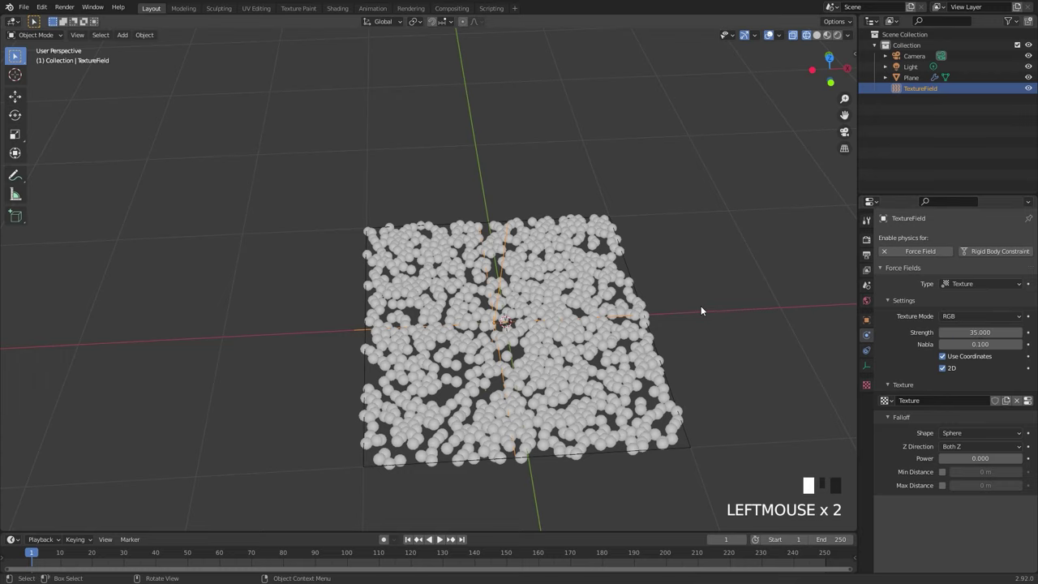
pyautogui.press('g')
pyautogui.click(260, 372)
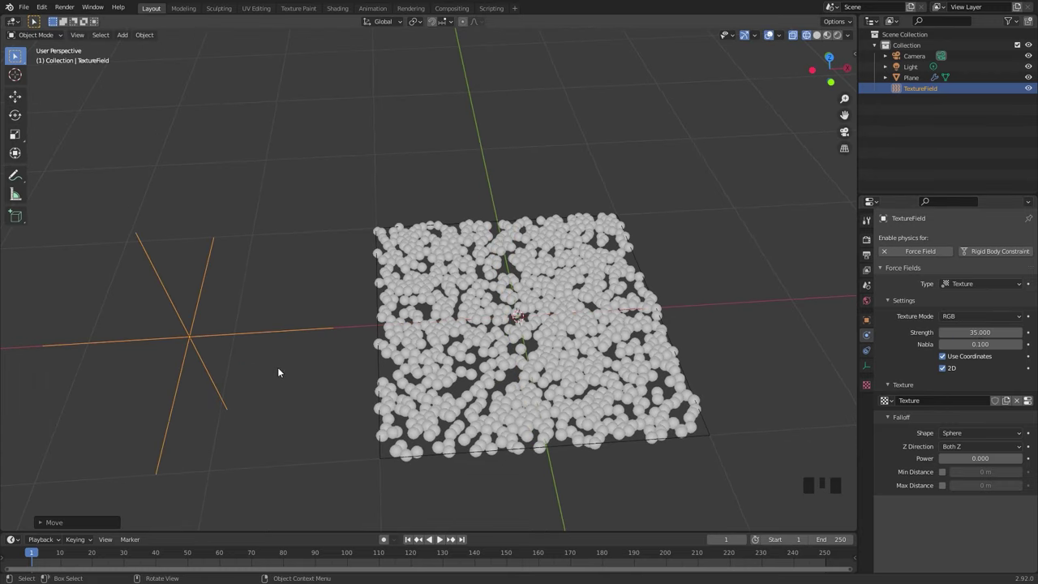
pyautogui.press('space')
# - Try an X-axis move of the field, cancel it, and stop playback
pyautogui.press('g')
pyautogui.press('x')
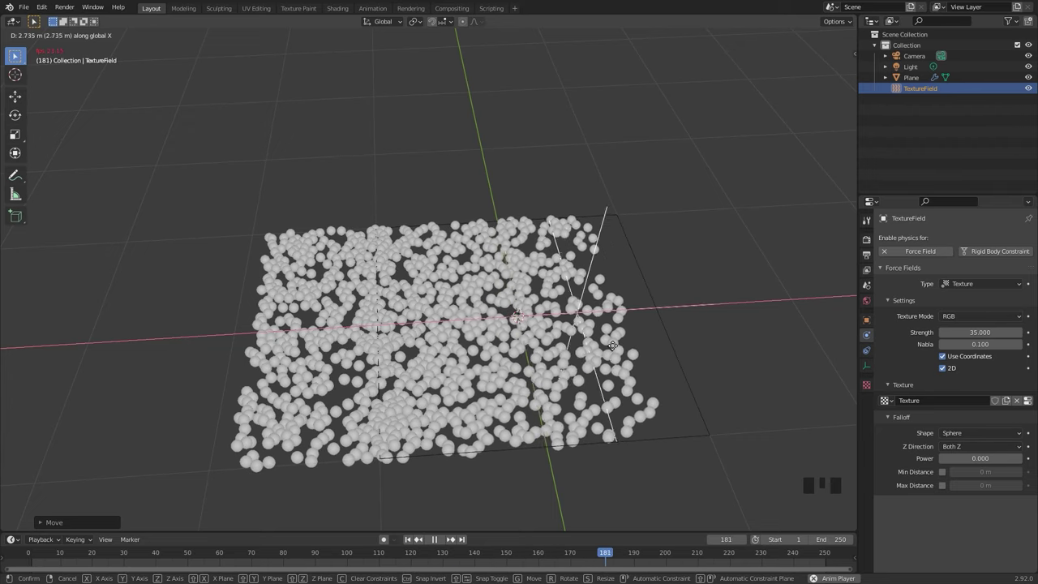
pyautogui.rightClick(662, 334)
pyautogui.press('space')
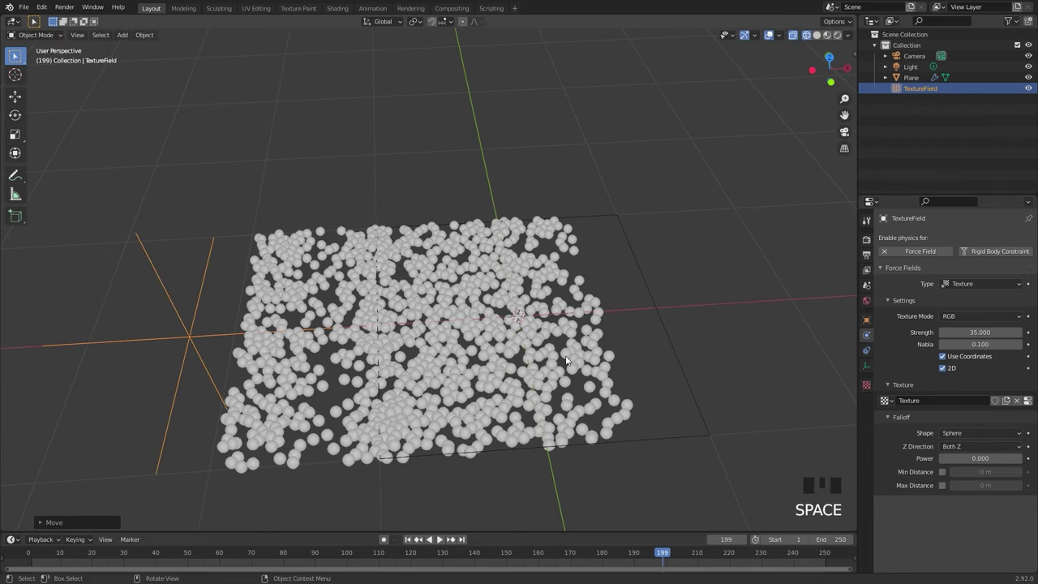
pyautogui.moveTo(566, 360); pyautogui.dragTo(621, 302, button='middle')
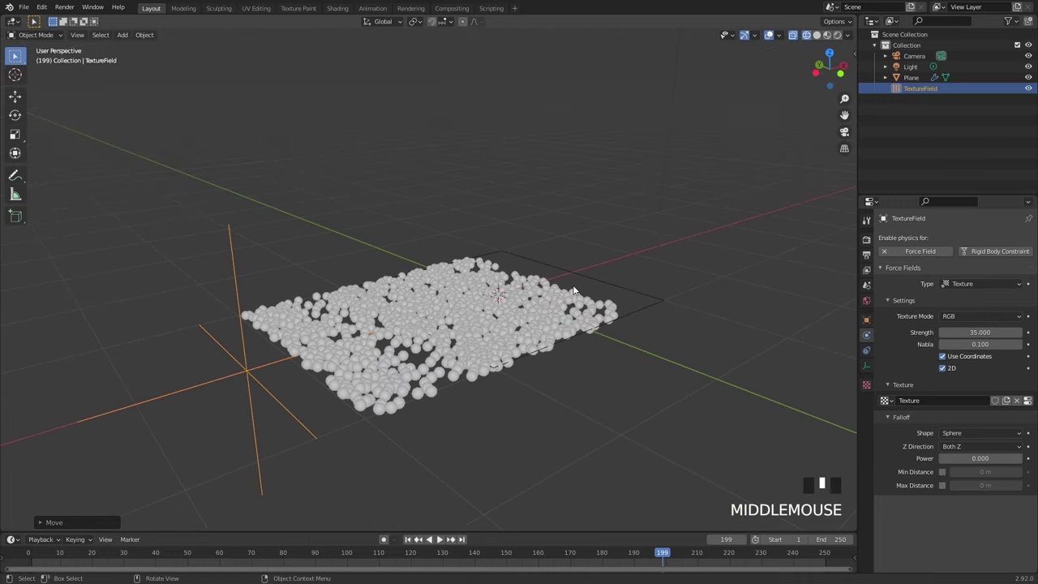
pyautogui.click(961, 283)
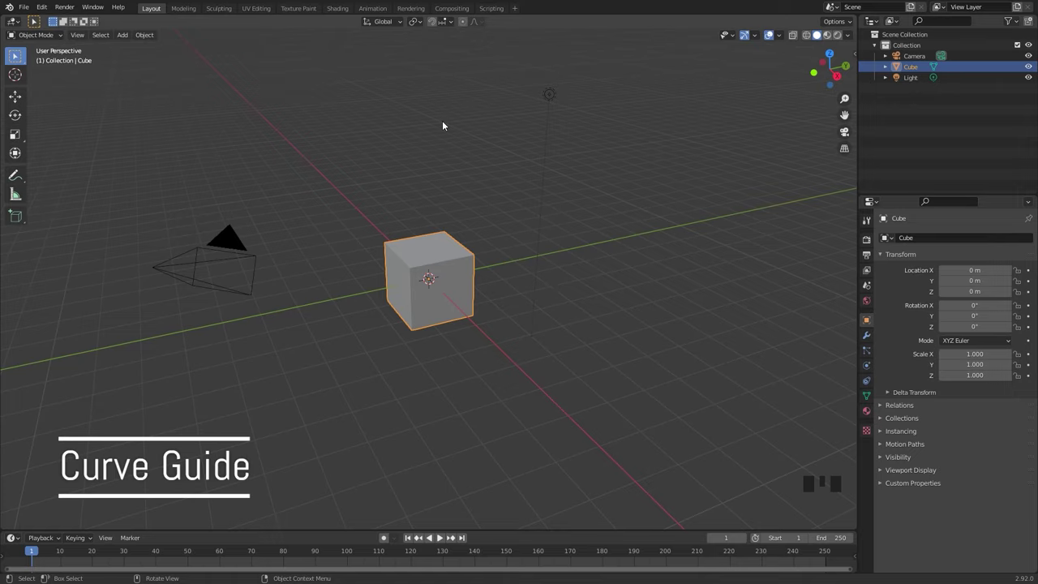
# - Add a Curve Guide force field at the scene centre
pyautogui.moveTo(431, 271); pyautogui.dragTo(525, 234, button='middle')
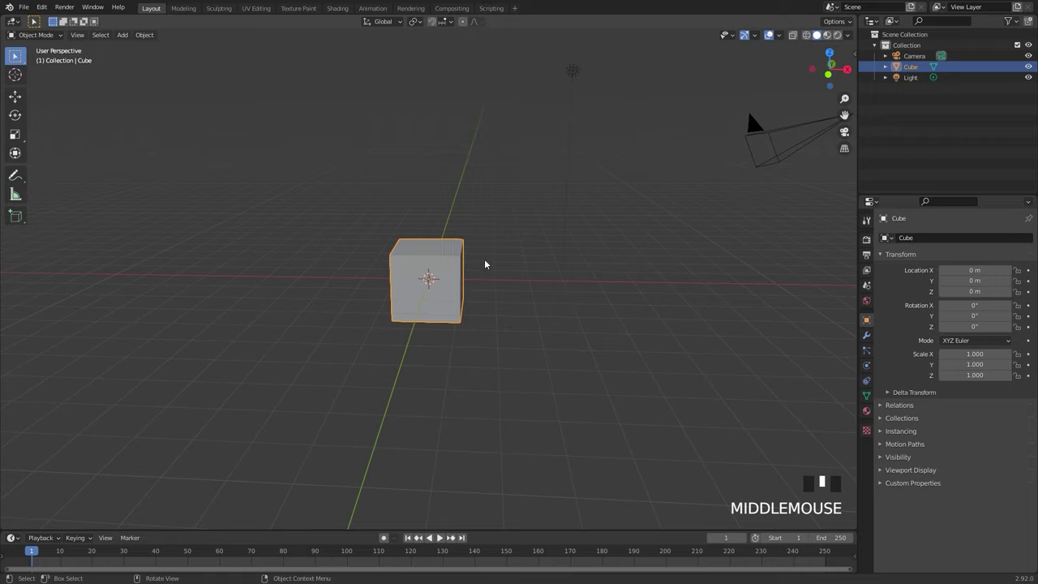
pyautogui.hotkey('shift', 'a')
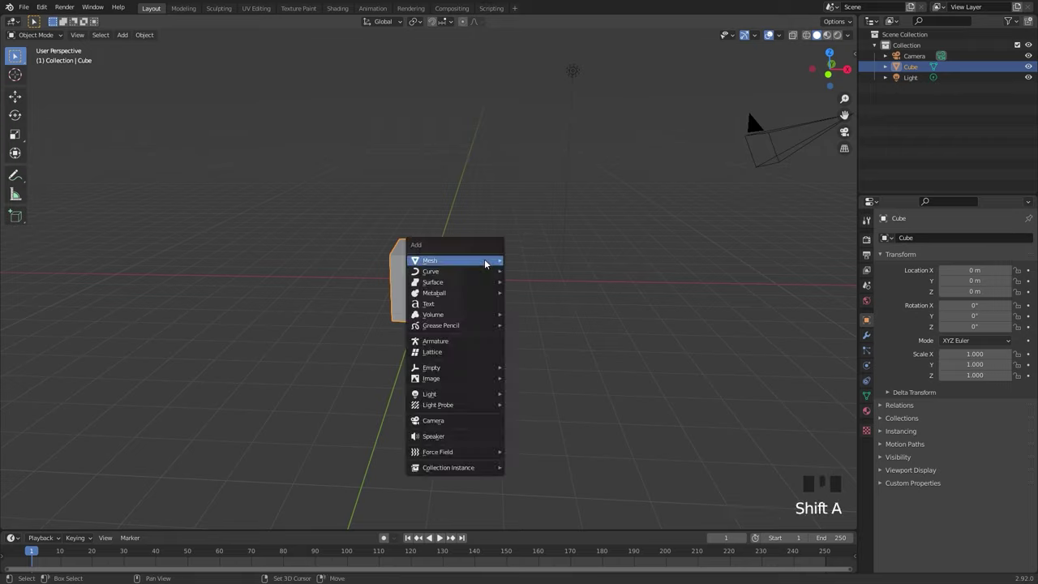
pyautogui.moveTo(458, 453)
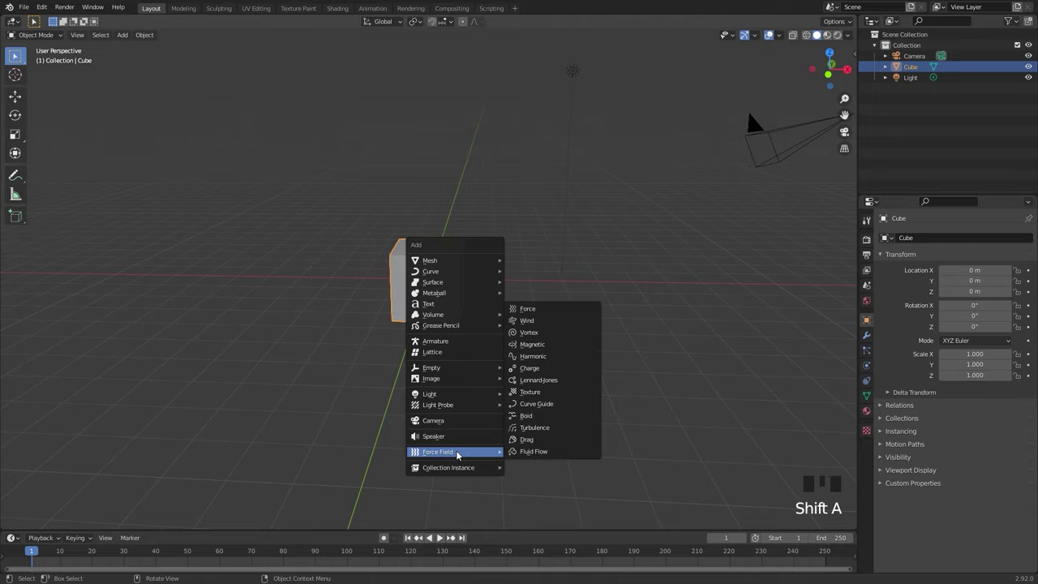
pyautogui.click(533, 404)
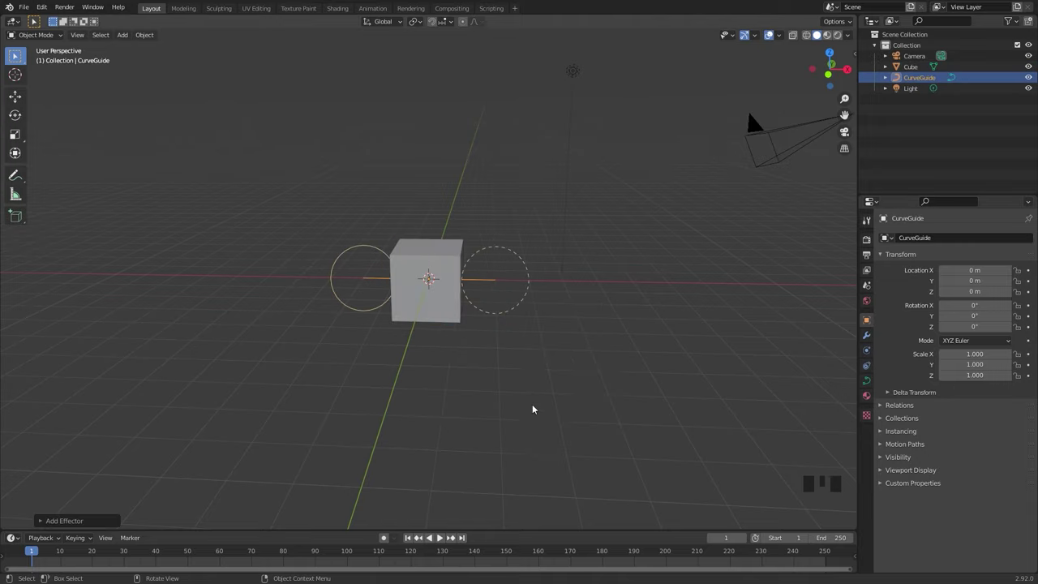
pyautogui.scroll(3, 437, 254)
# - Move the cube far left, scale it to 0.701, and shift it to X -9.3281 m
pyautogui.click(442, 255)
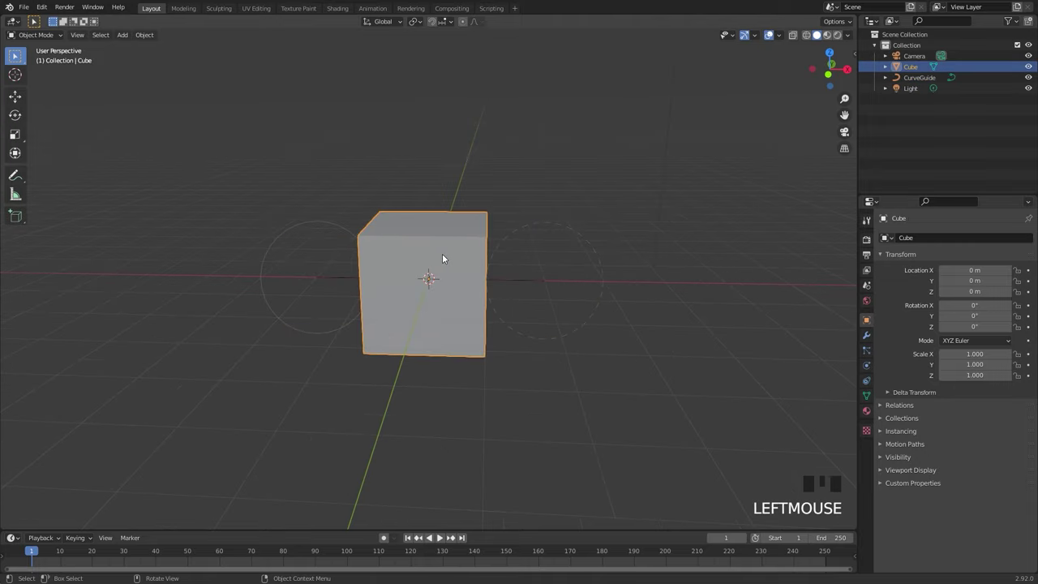
pyautogui.press('g')
pyautogui.click(94, 242)
pyautogui.scroll(-1, 250, 257)
pyautogui.keyDown('shift'); pyautogui.moveTo(250, 256); pyautogui.dragTo(371, 291, button='middle'); pyautogui.keyUp('shift')
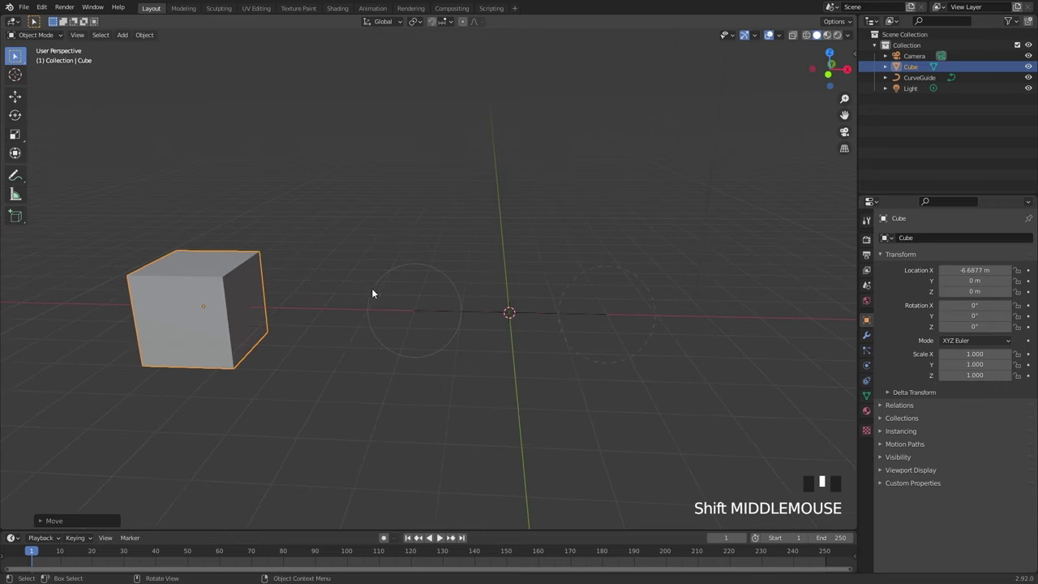
pyautogui.press('s')
pyautogui.click(324, 287)
pyautogui.press('g')
pyautogui.click(50, 292)
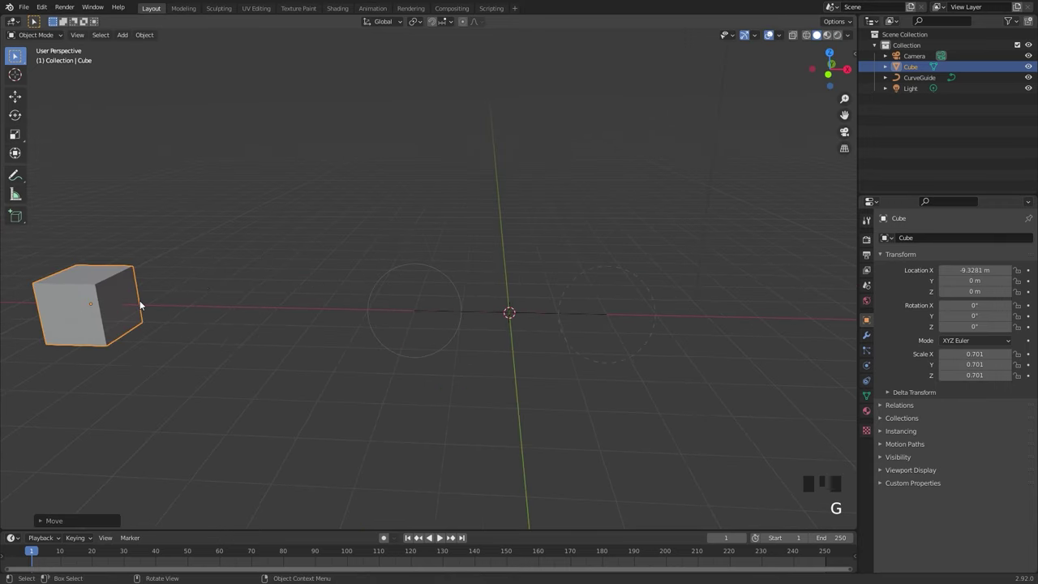
# - In Edit Mode, bend the curve guide's points up and down into a wave, end raised right
pyautogui.click(475, 313)
pyautogui.scroll(2, 475, 313)
pyautogui.press('Tab')
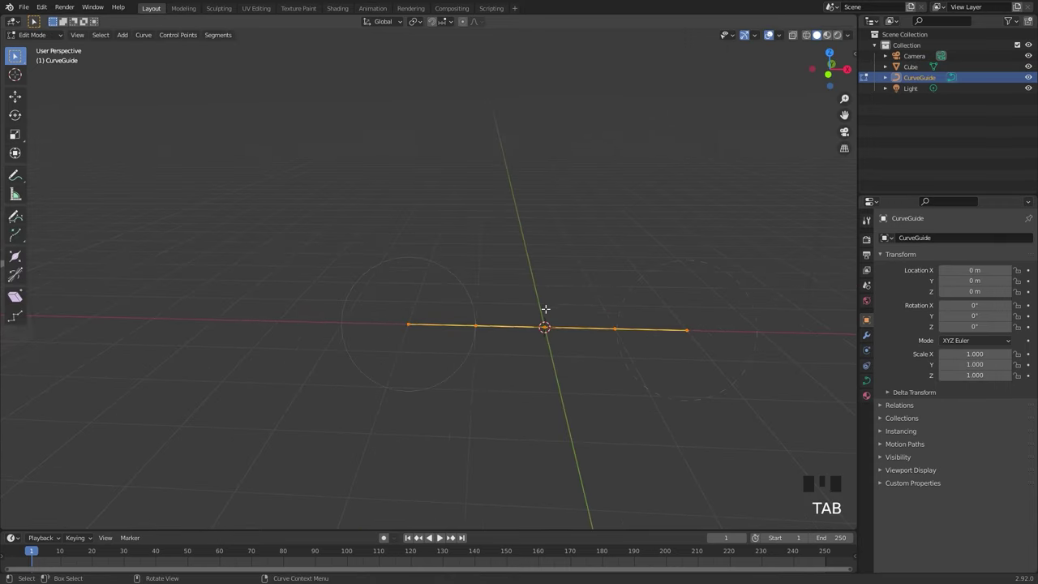
pyautogui.click(475, 325)
pyautogui.press('g')
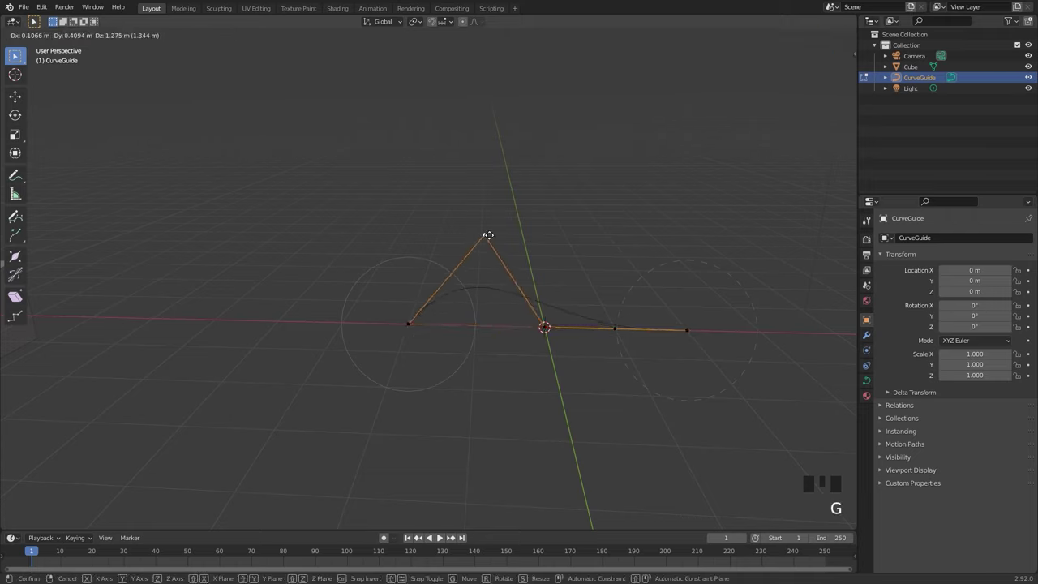
pyautogui.click(511, 271)
pyautogui.click(596, 331)
pyautogui.press('g')
pyautogui.click(590, 366)
pyautogui.click(687, 330)
pyautogui.press('g')
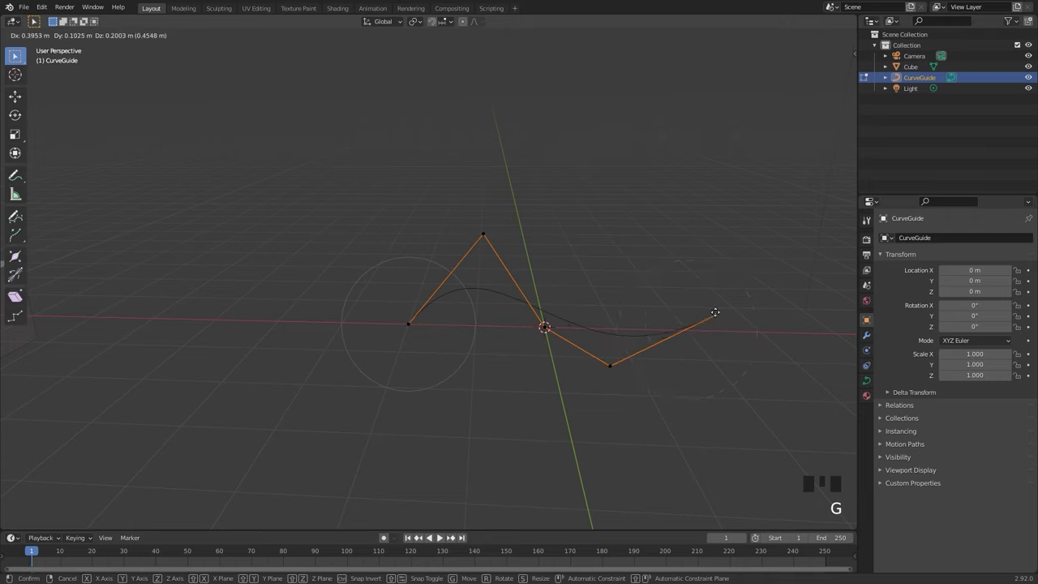
pyautogui.click(728, 246)
# - Extrude one more end point into the right-hand circle and return to Object Mode
pyautogui.keyDown('shift'); pyautogui.moveTo(728, 245); pyautogui.dragTo(569, 272, button='middle'); pyautogui.keyUp('shift')
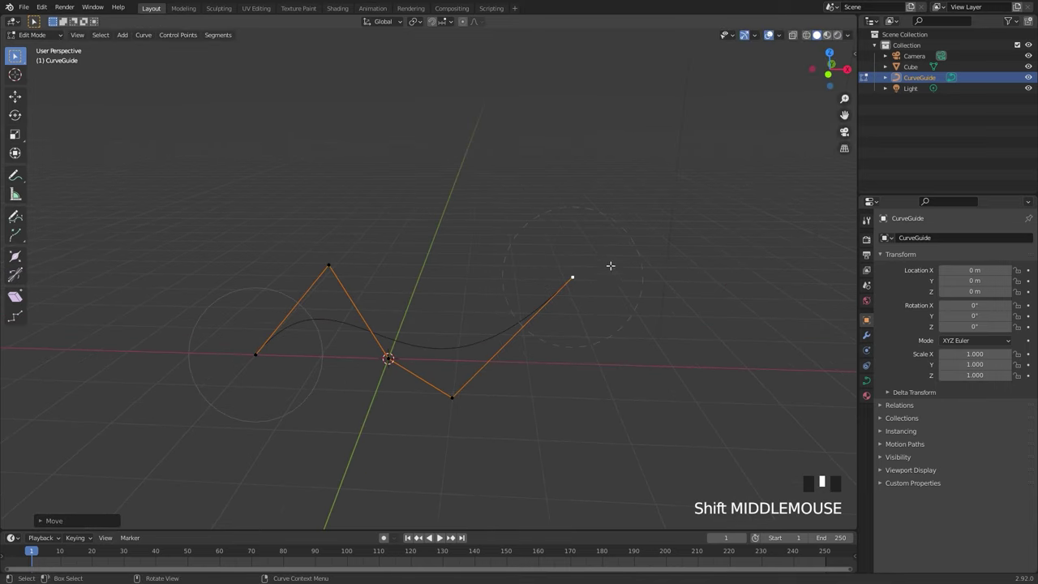
pyautogui.press('e')
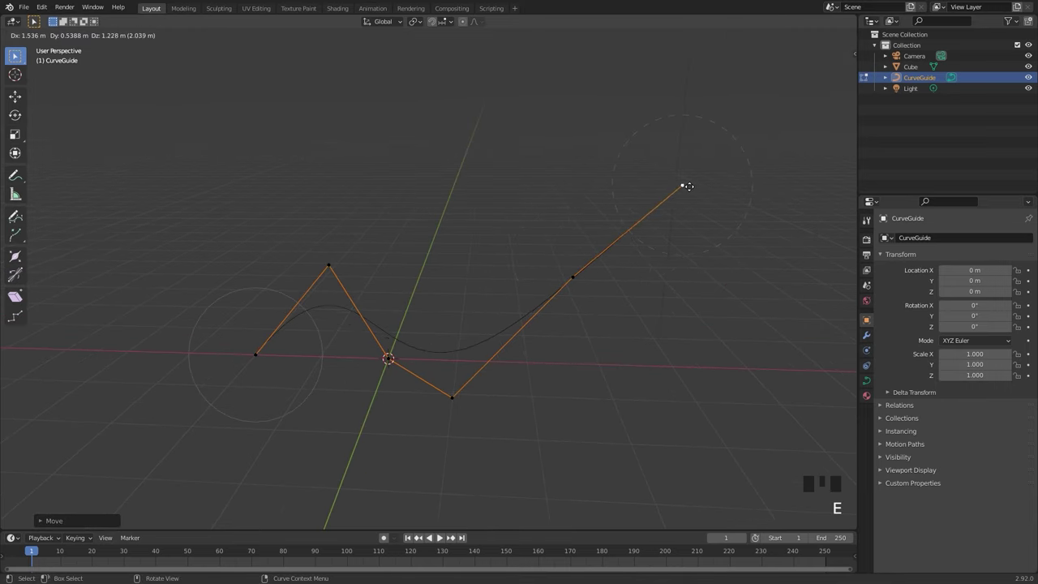
pyautogui.click(741, 345)
pyautogui.press('Tab')
# - Add a plane, tilt and shrink it in front view, and place it on the curve's start
pyautogui.moveTo(520, 325); pyautogui.dragTo(413, 312, button='middle')
pyautogui.hotkey('shift', 'a')
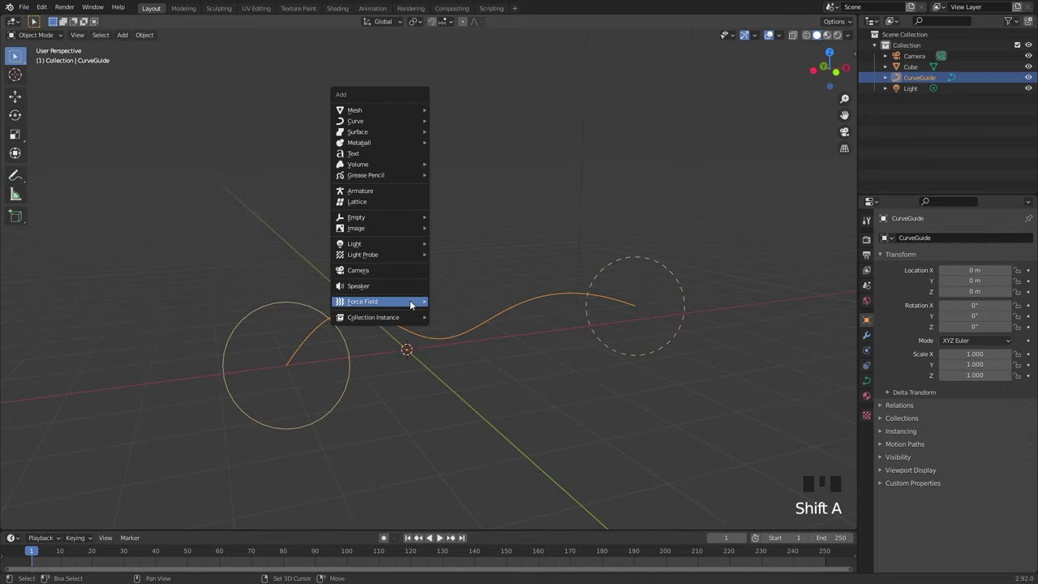
pyautogui.moveTo(365, 108)
pyautogui.click(468, 109)
pyautogui.press('KP_1')
pyautogui.press('r')
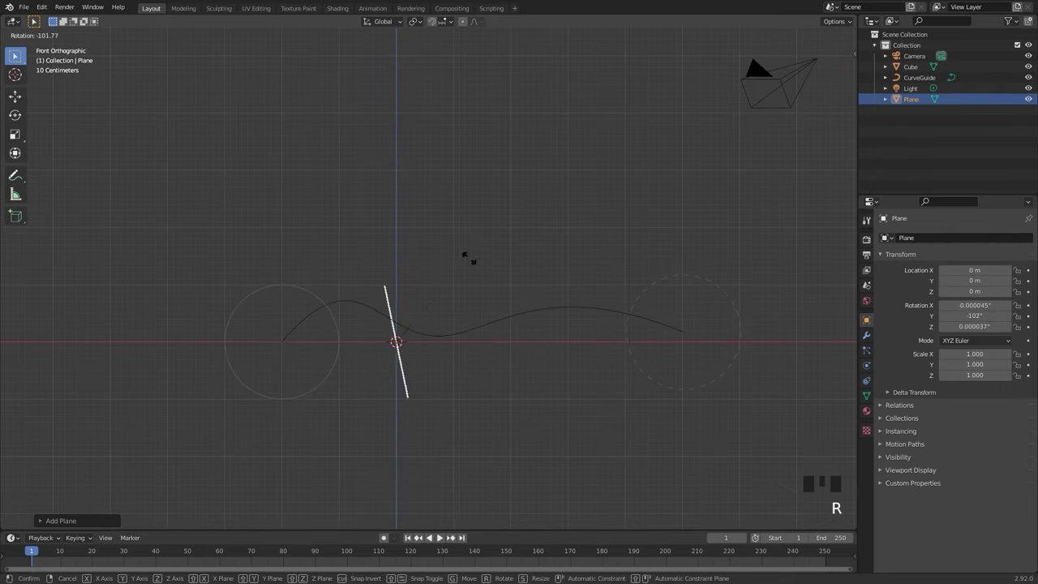
pyautogui.click(478, 268)
pyautogui.press('s')
pyautogui.click(485, 288)
pyautogui.press('g')
pyautogui.click(410, 259)
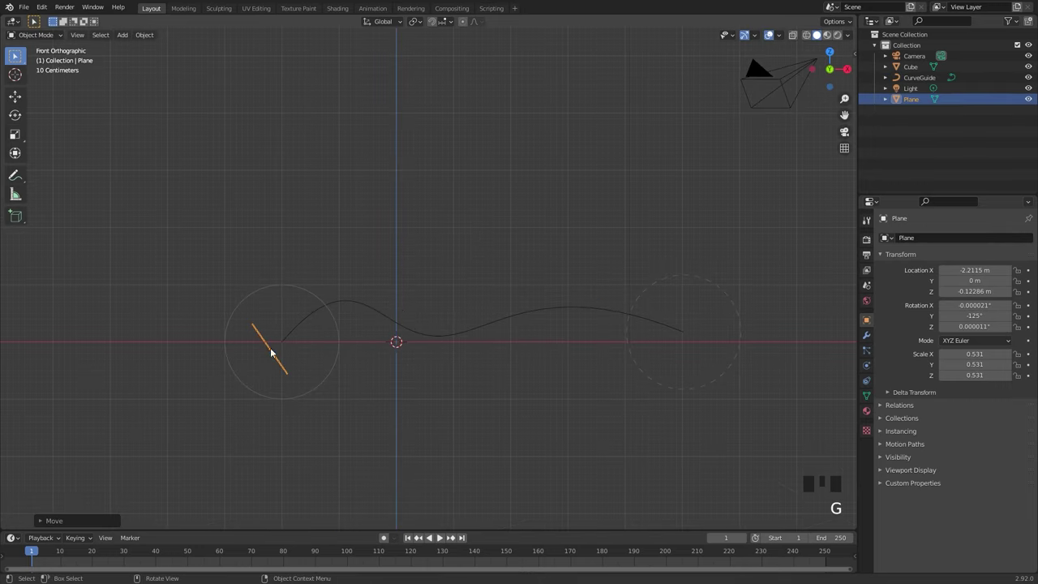
# - Give the plane a particle system (1000 particles, lifetime 50) and play it along the curve
pyautogui.scroll(1, 410, 259)
pyautogui.click(865, 350)
pyautogui.click(1026, 240)
pyautogui.click(407, 538)
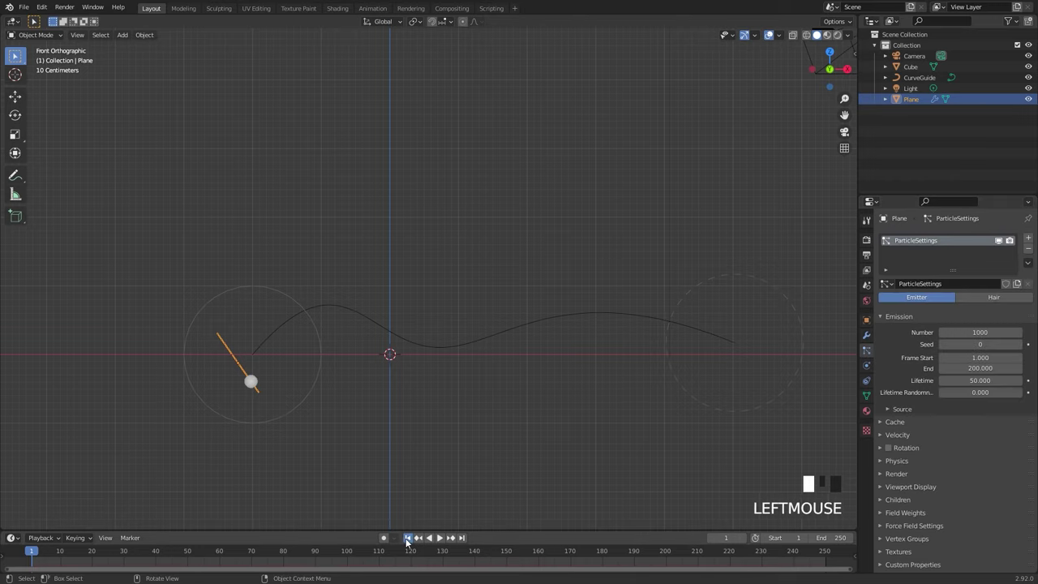
pyautogui.press('space')
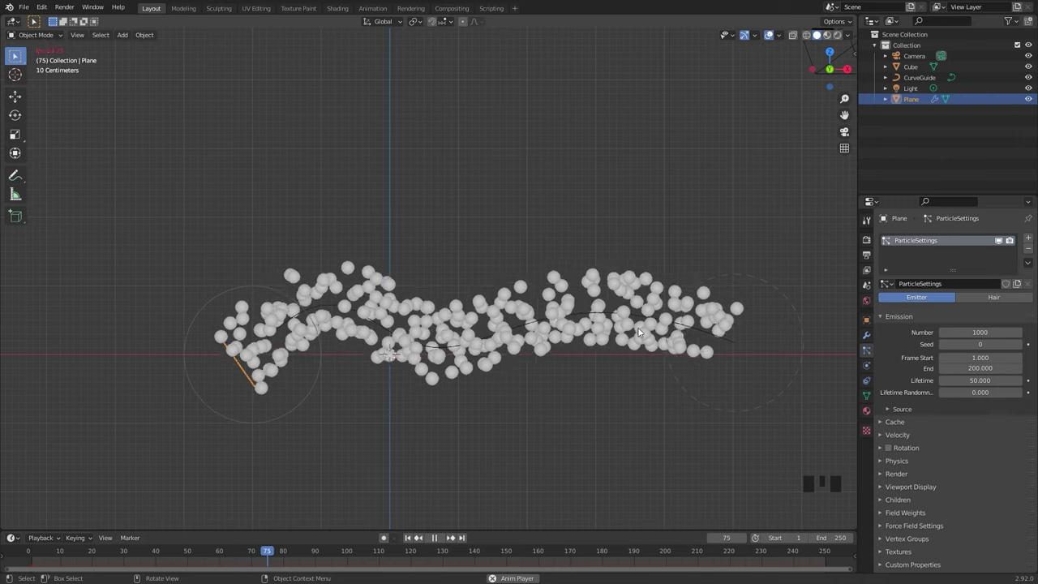
pyautogui.press('space')
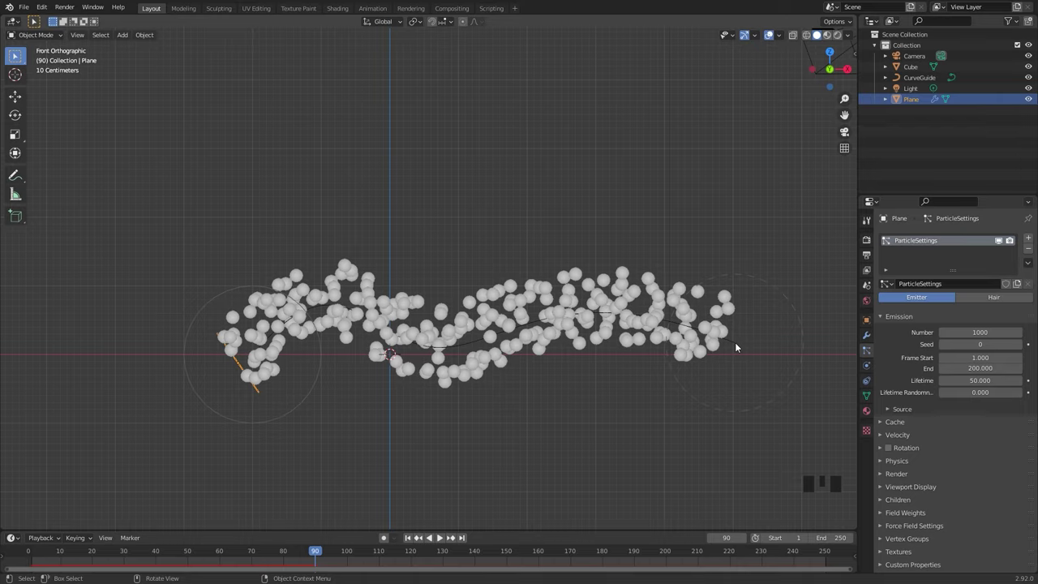
# - Set particle Lifetime to 150, replay the stream along the whole curve, and select the CurveGuide
pyautogui.click(980, 381)
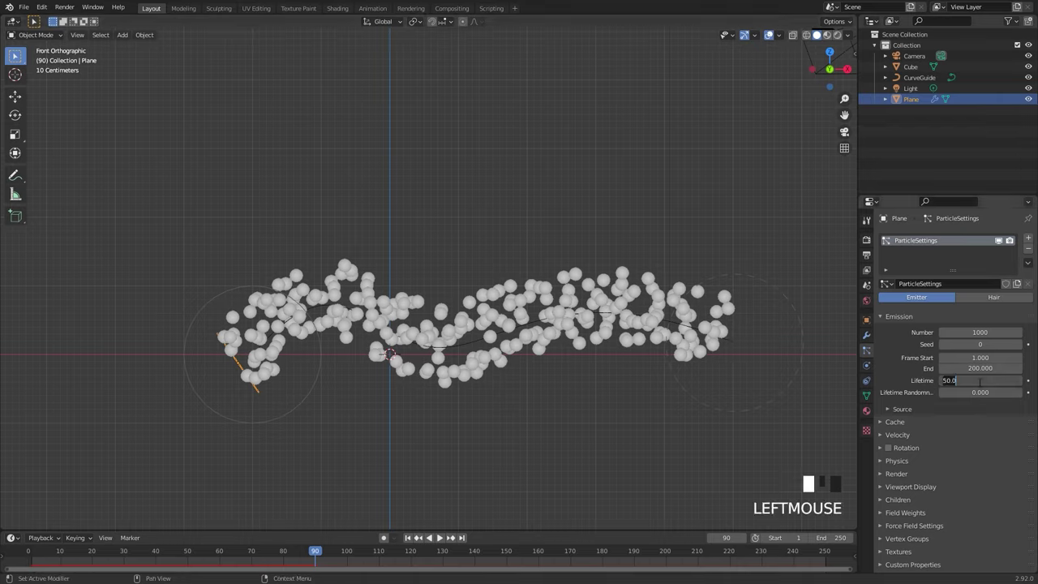
pyautogui.press('BackSpace')
pyautogui.press('BackSpace')
pyautogui.press('BackSpace')
pyautogui.press('BackSpace')
pyautogui.write('100')
pyautogui.press('Return')
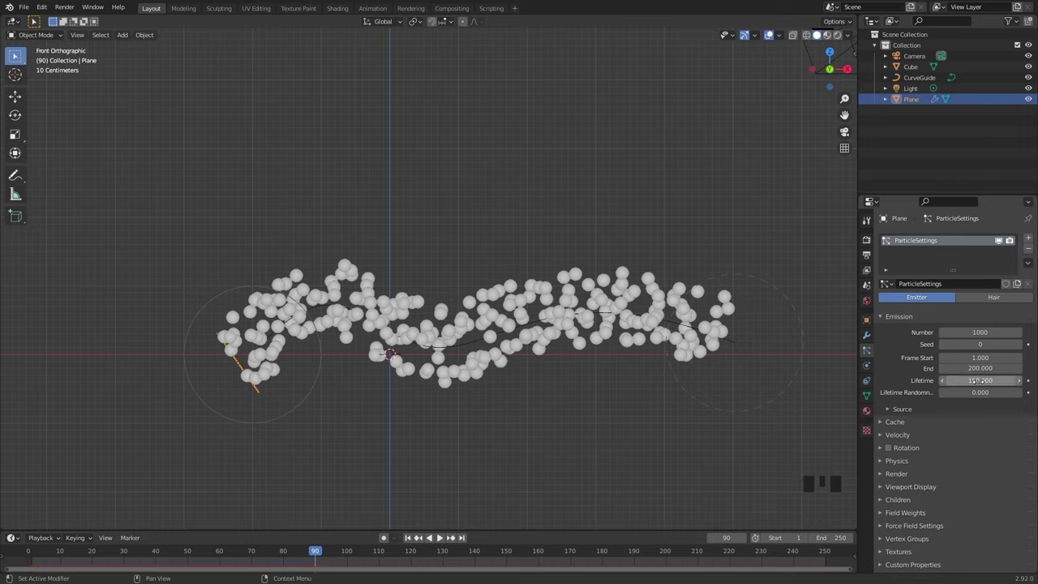
pyautogui.click(407, 537)
pyautogui.press('space')
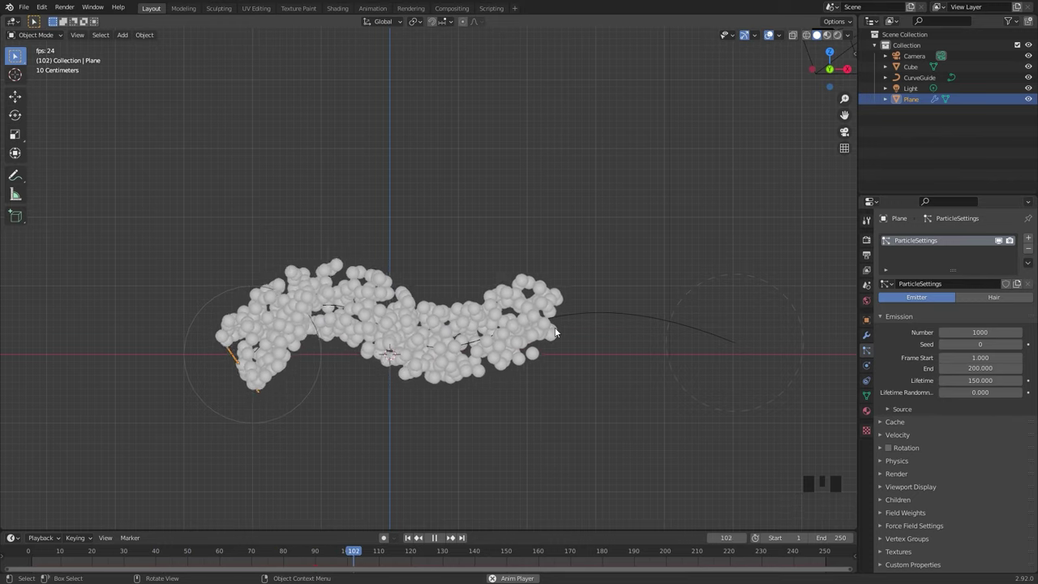
pyautogui.doubleClick(507, 369)
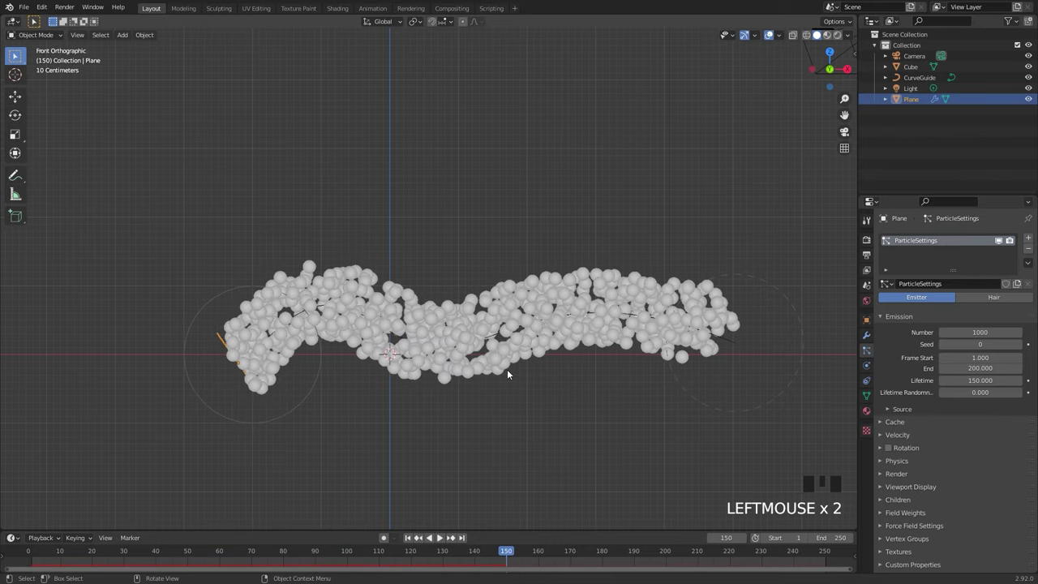
pyautogui.click(500, 339)
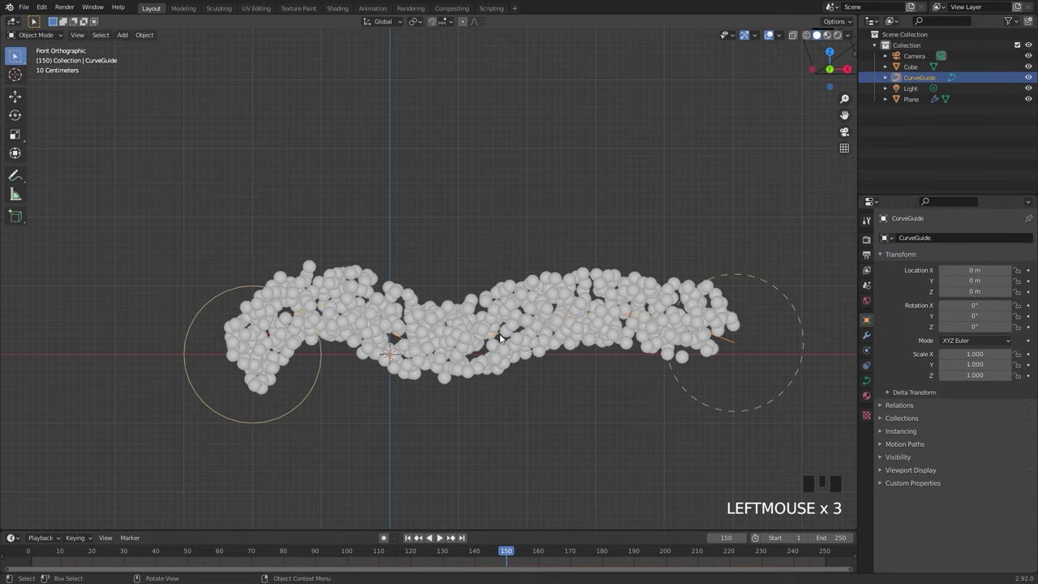
# - In the CurveGuide physics settings, nudge Minimum Distance, set Falloff Power 0.530, and replay from frame 1
pyautogui.click(867, 351)
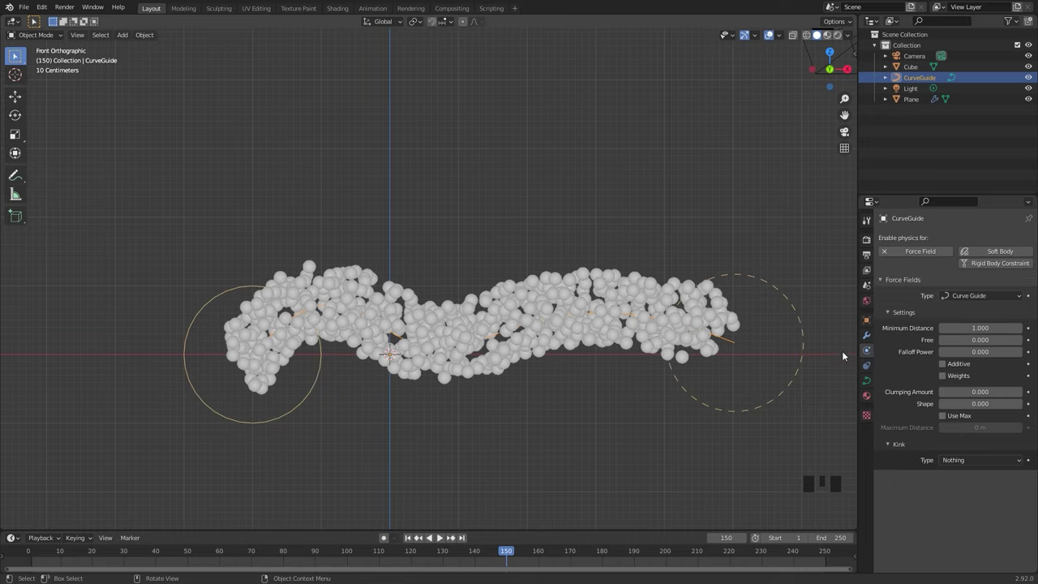
pyautogui.moveTo(977, 327)
pyautogui.mouseDown()
pyautogui.moveTo(987, 328)
pyautogui.moveTo(975, 328)
pyautogui.mouseUp()
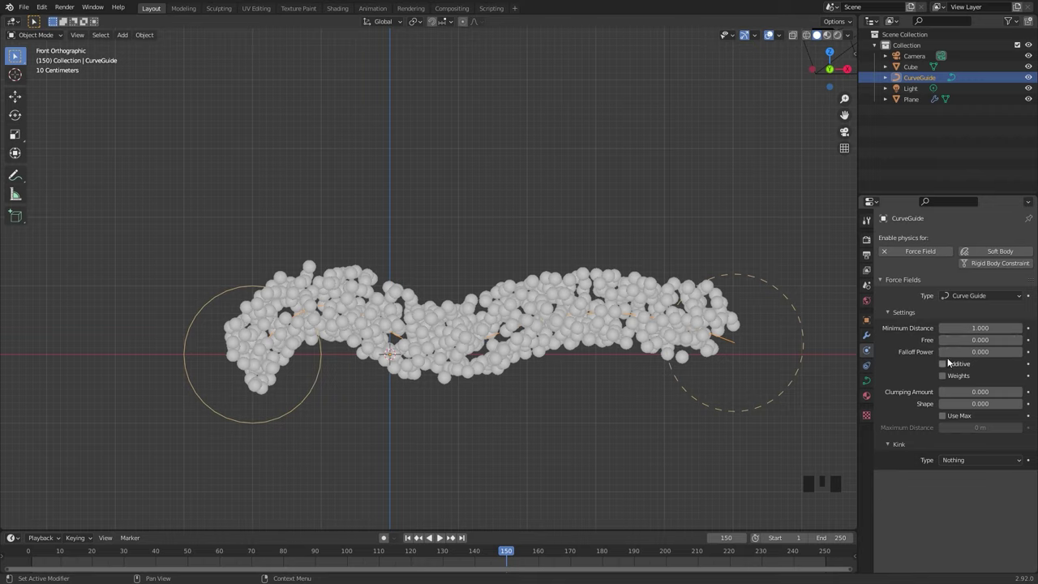
pyautogui.moveTo(968, 351); pyautogui.dragTo(971, 352)
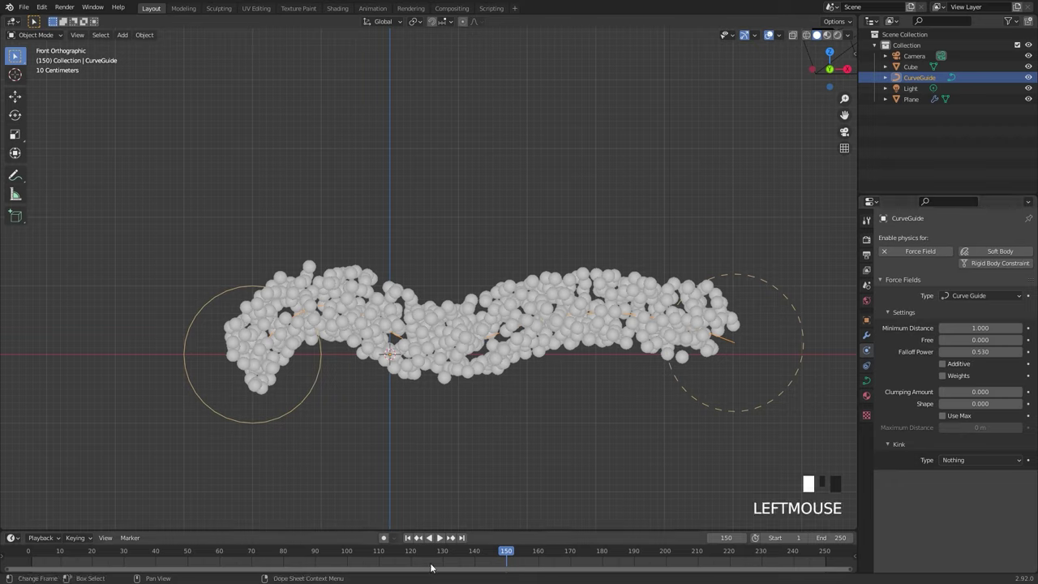
pyautogui.click(408, 538)
pyautogui.press('space')
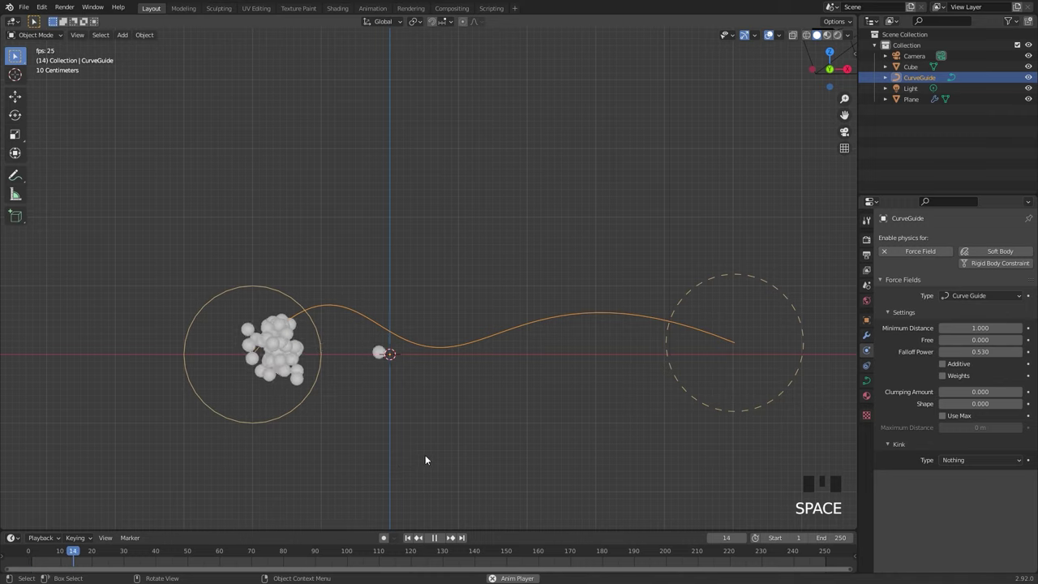
# - Undo back to Minimum Distance 0.360 and set Falloff Power to 0
pyautogui.scroll(-2, 383, 379)
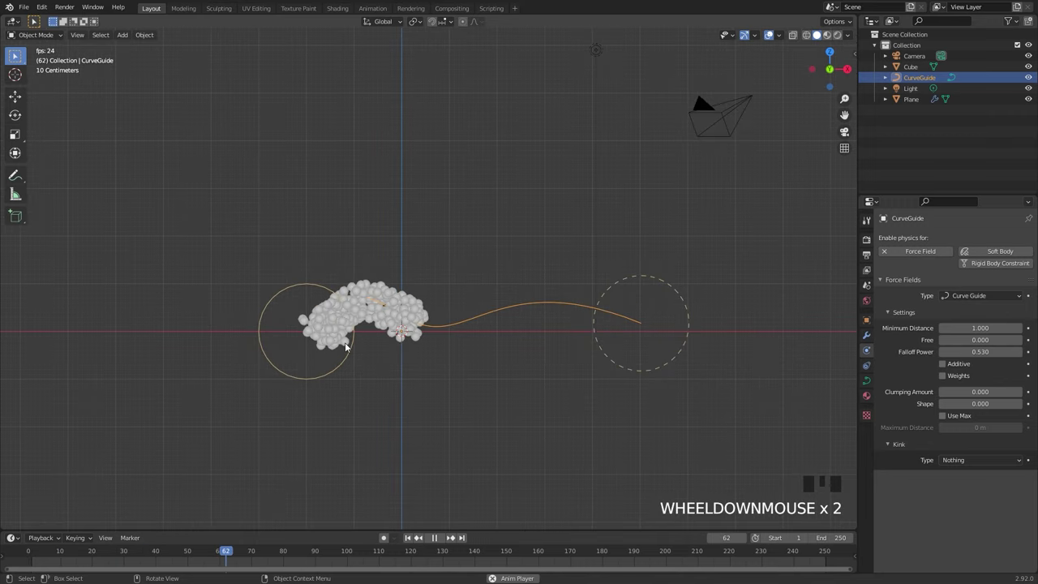
pyautogui.scroll(2, 407, 375)
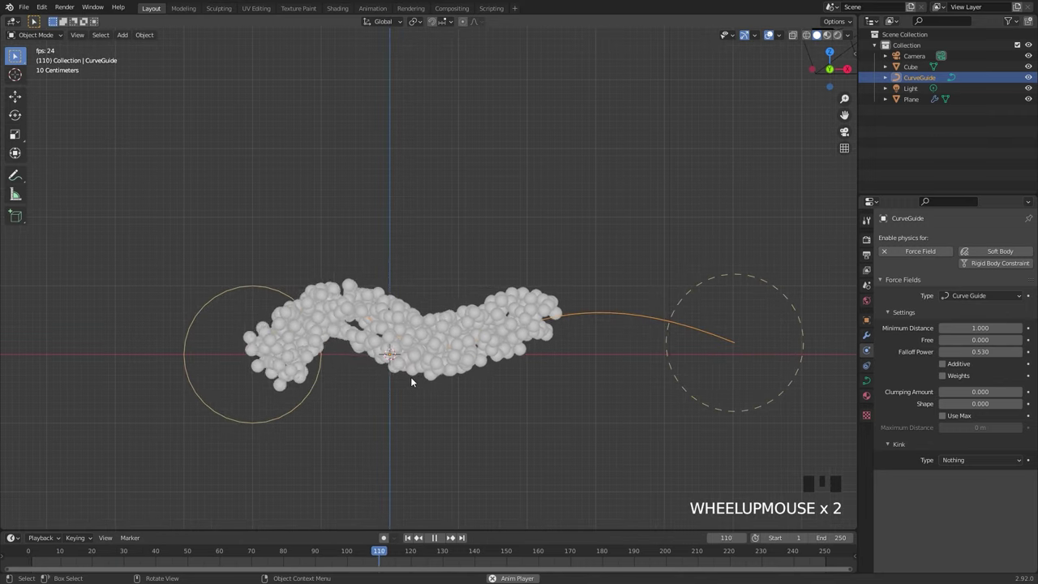
pyautogui.hotkey('ctrl', 'z')
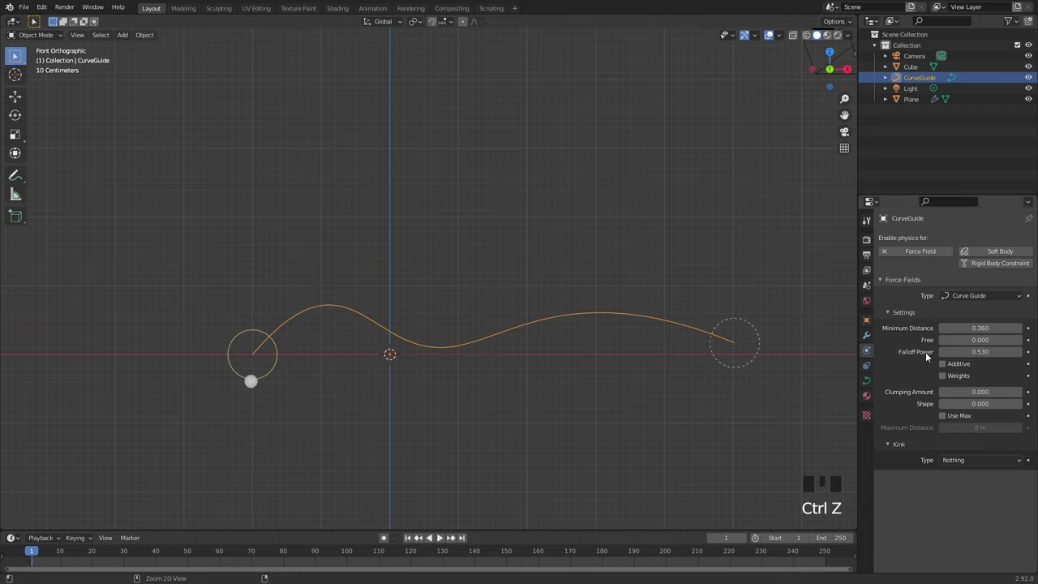
pyautogui.click(988, 351)
pyautogui.write('0')
pyautogui.press('Return')
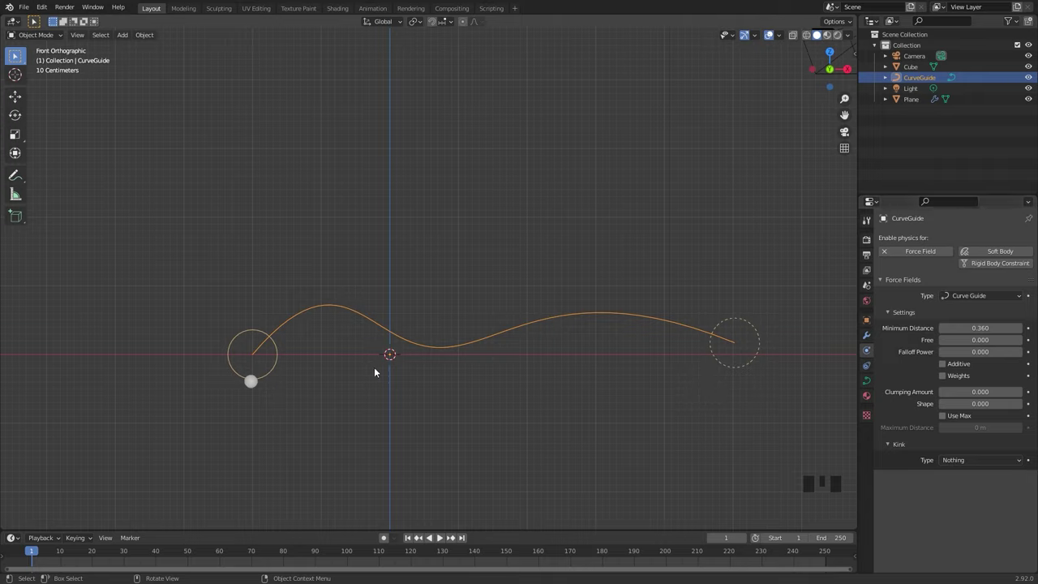
# - Try Free at 0.200 while playing the simulation, then reset Free to 0
pyautogui.scroll(-1, 438, 379)
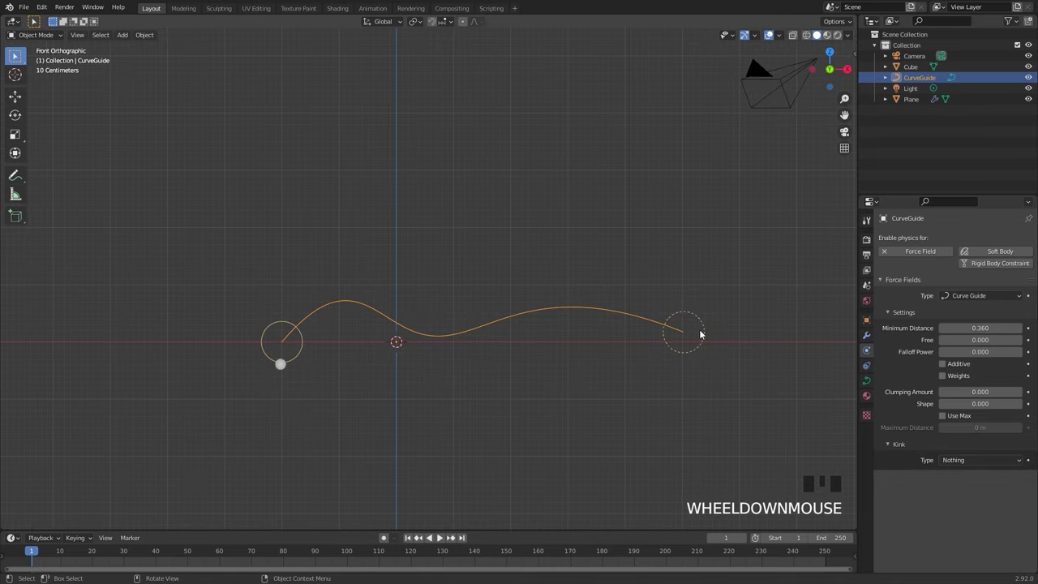
pyautogui.hotkey('ctrl', 'z')
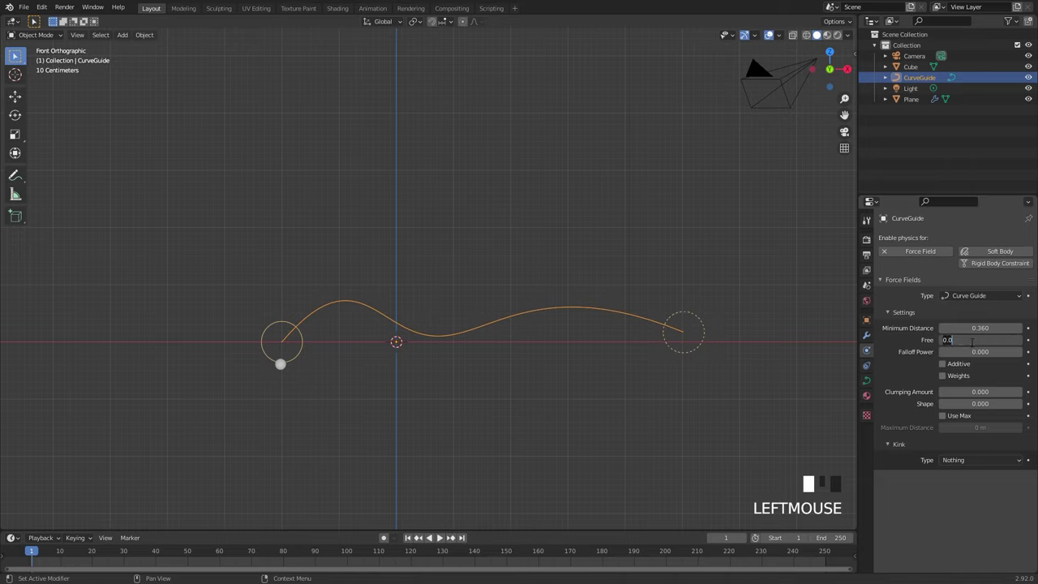
pyautogui.click(682, 350)
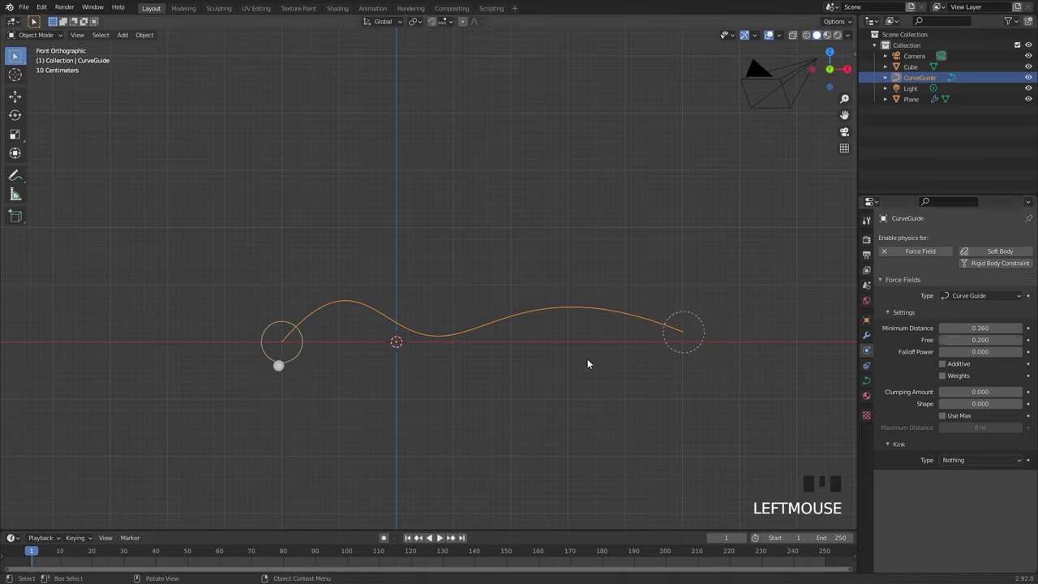
pyautogui.press('space')
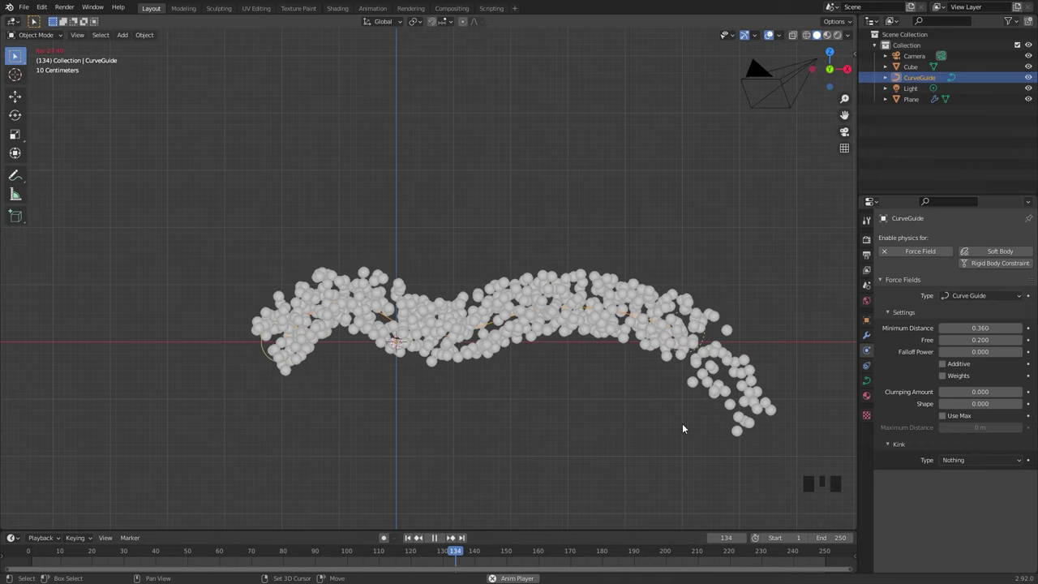
pyautogui.keyDown('shift'); pyautogui.moveTo(683, 428); pyautogui.dragTo(614, 354, button='middle'); pyautogui.keyUp('shift')
pyautogui.scroll(-8, 614, 355)
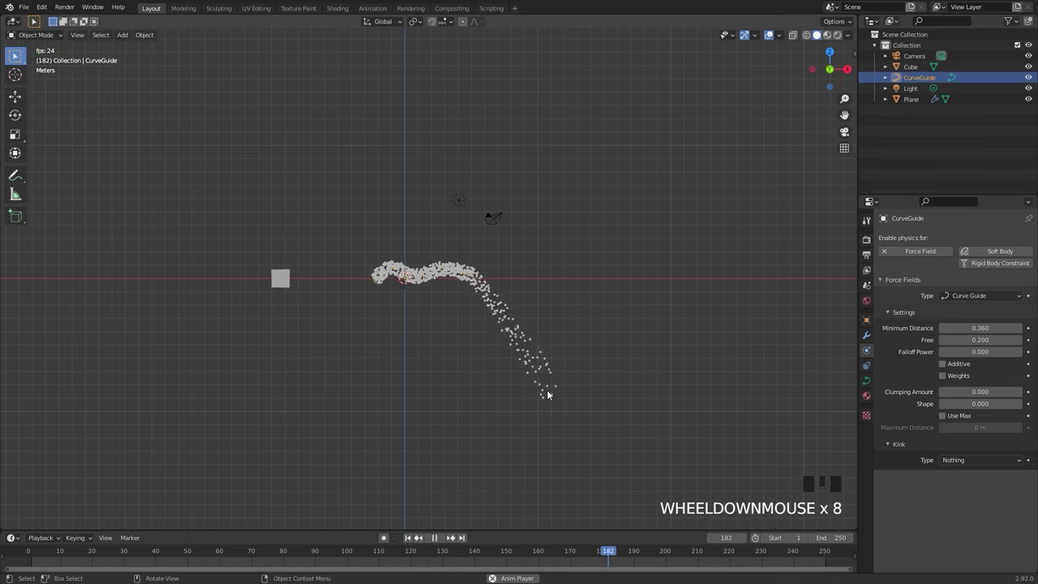
pyautogui.scroll(3, 440, 372)
pyautogui.press('space')
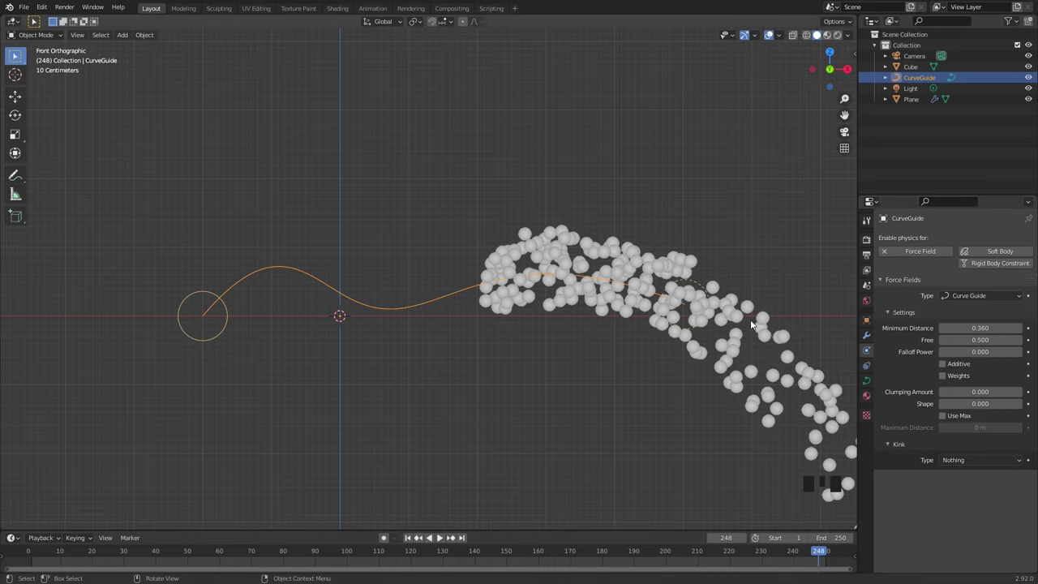
pyautogui.doubleClick(746, 361)
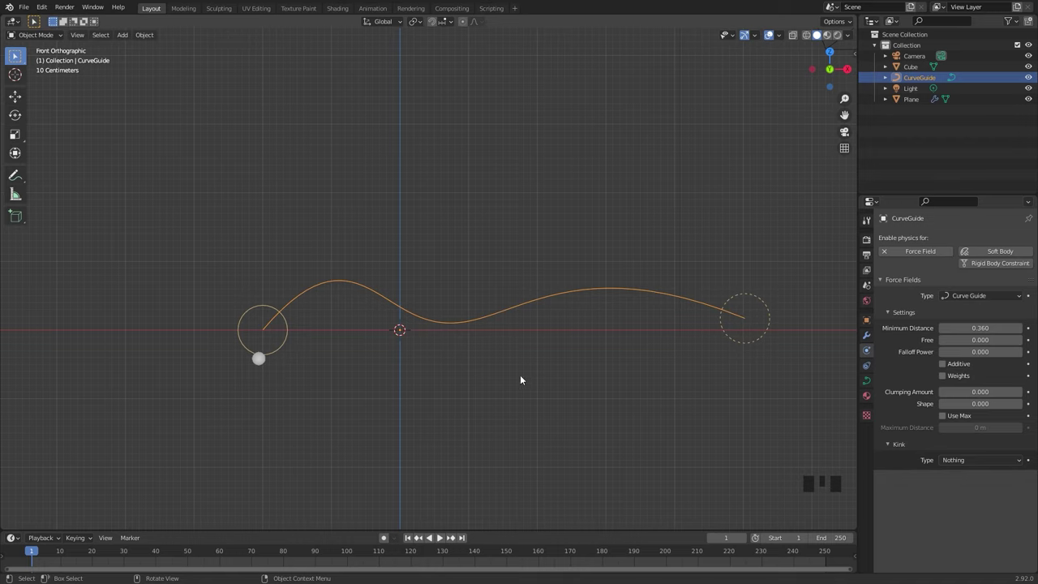
# - Set Clumping Amount to 1.000 and play, trying Shape near 0.999 and then a negative value
pyautogui.scroll(1, 406, 340)
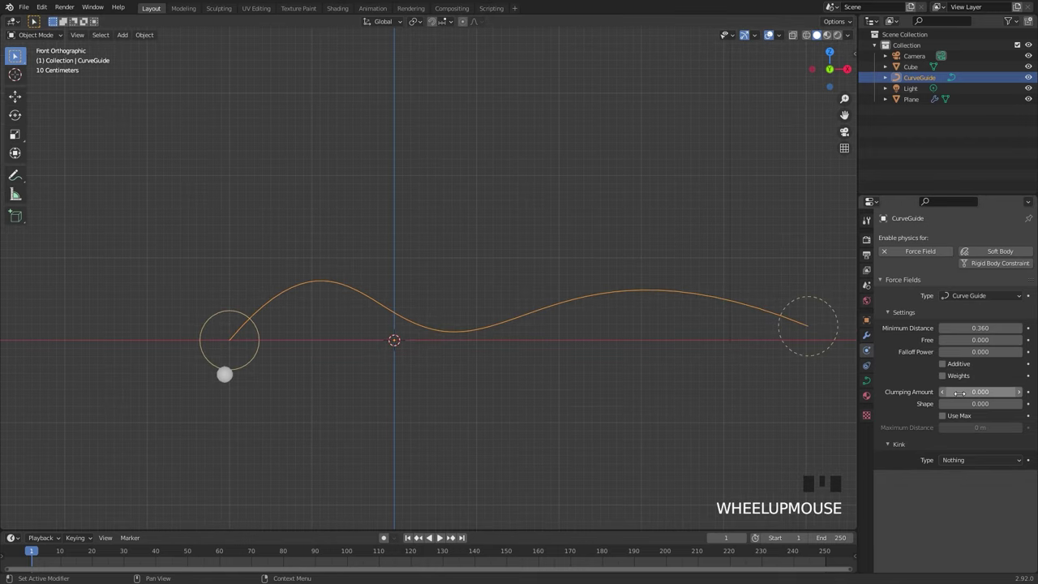
pyautogui.moveTo(977, 392); pyautogui.dragTo(1009, 391)
pyautogui.press('space')
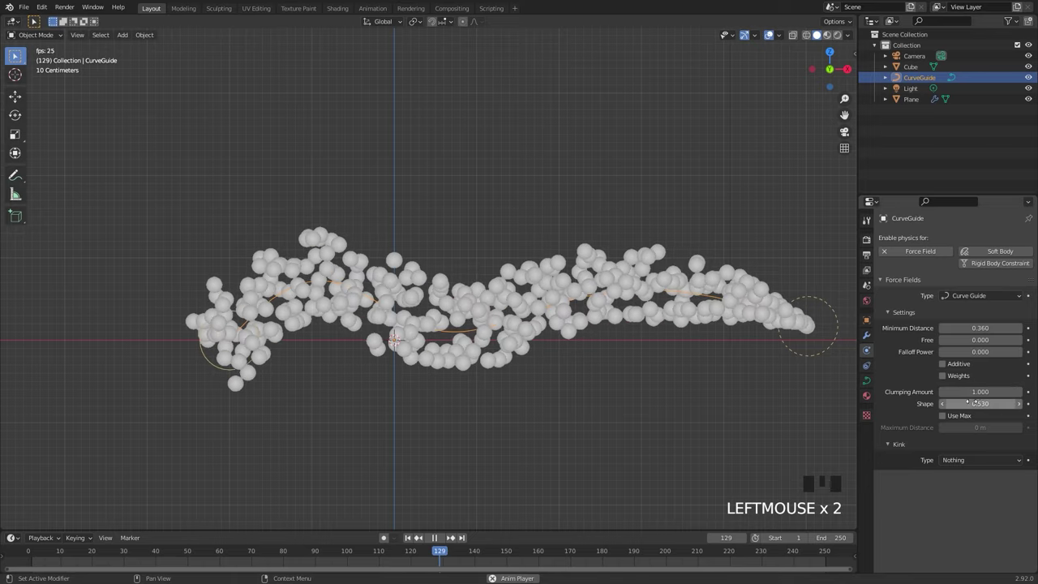
pyautogui.moveTo(980, 403); pyautogui.dragTo(1021, 403)
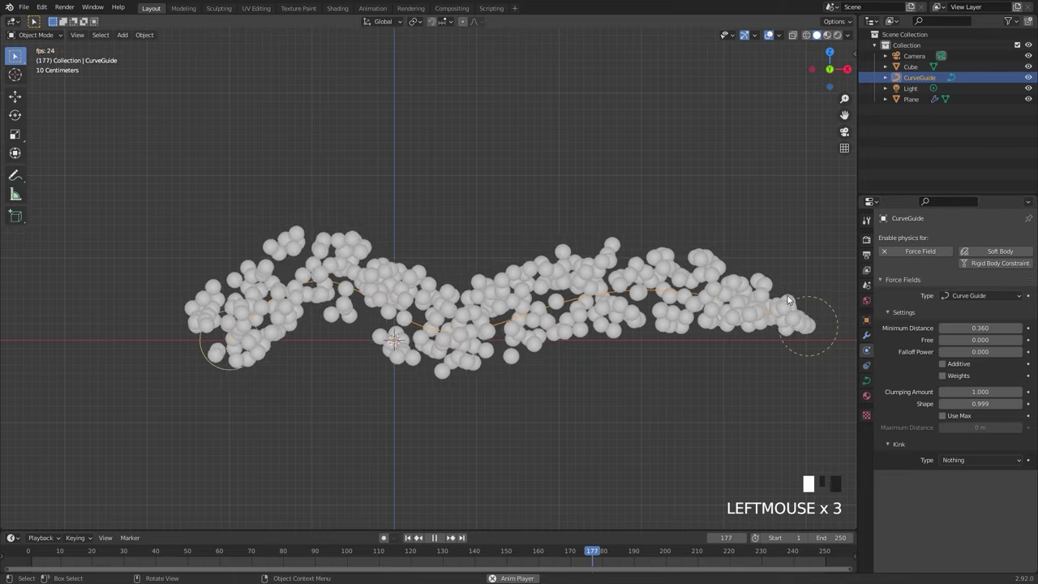
pyautogui.moveTo(980, 403); pyautogui.dragTo(901, 403)
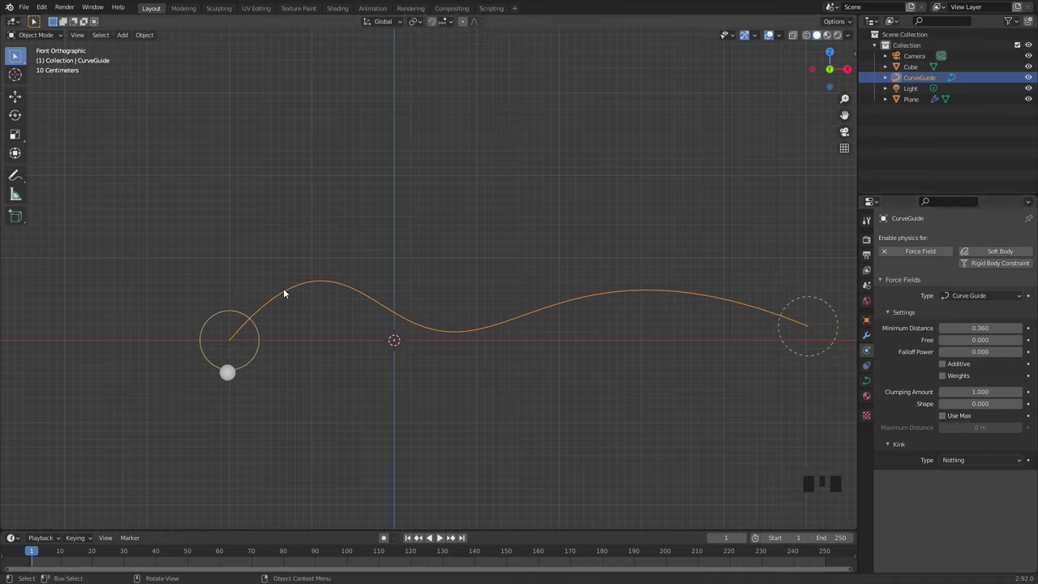
# - Enable Use Max and set Maximum Distance to 0.962 m while playing the particles
pyautogui.click(942, 415)
pyautogui.moveTo(977, 427); pyautogui.dragTo(973, 428)
pyautogui.press('space')
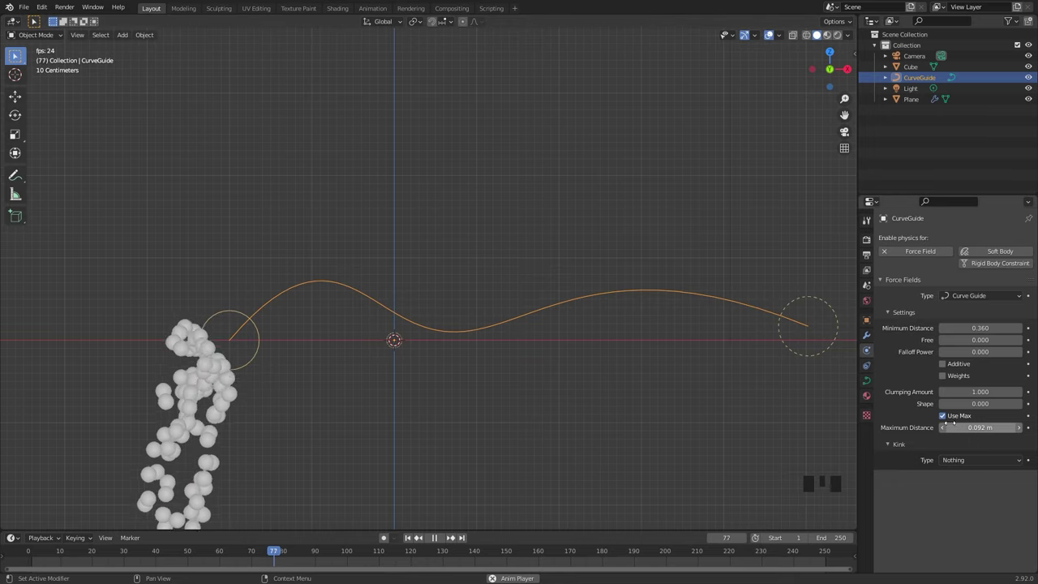
pyautogui.moveTo(988, 428); pyautogui.dragTo(1028, 428)
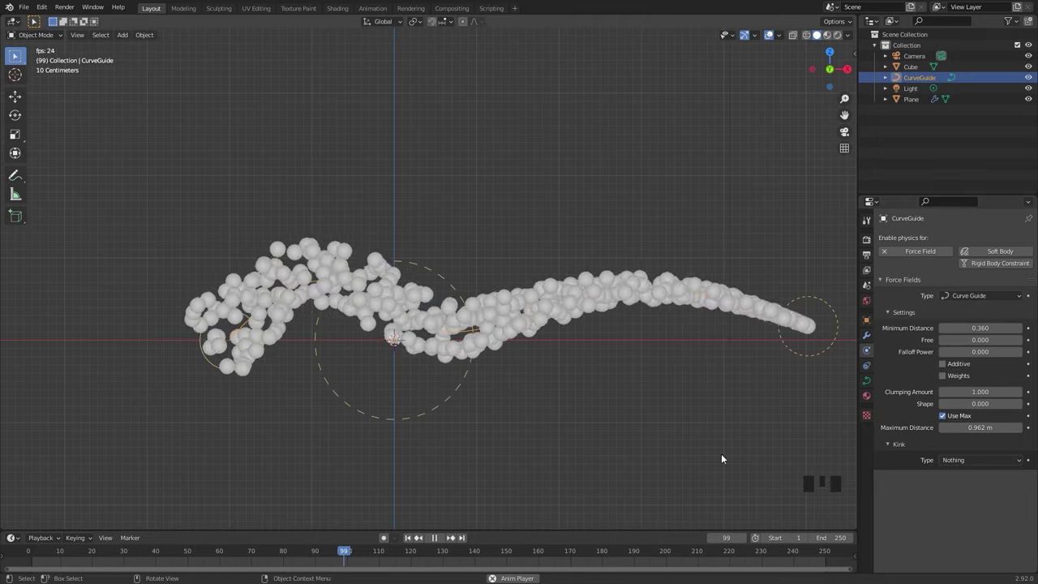
# - Browse the Kink Type options, keeping Nothing, then pan to centre the particle stream
pyautogui.click(980, 459)
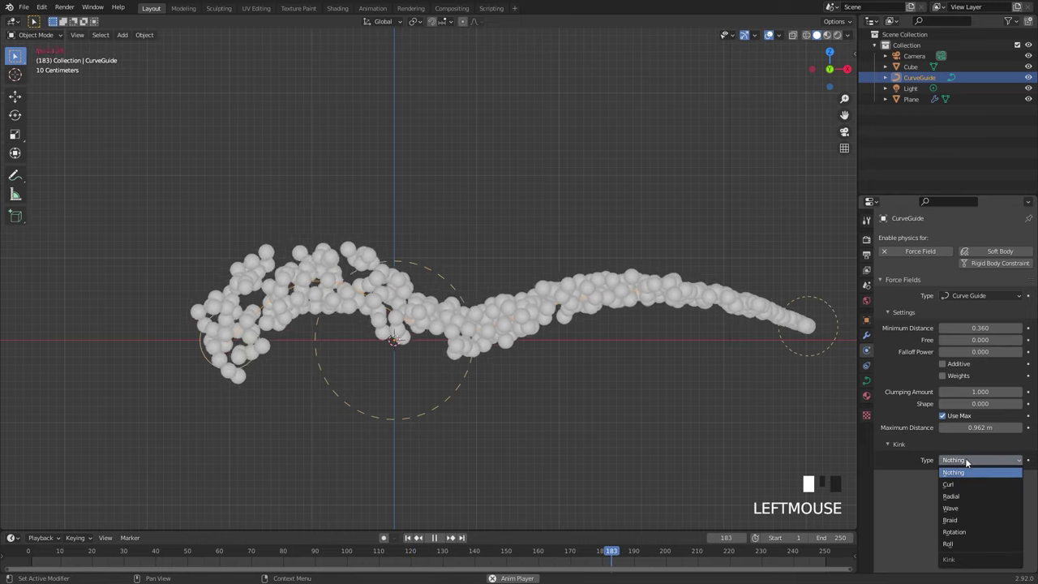
pyautogui.click(969, 471)
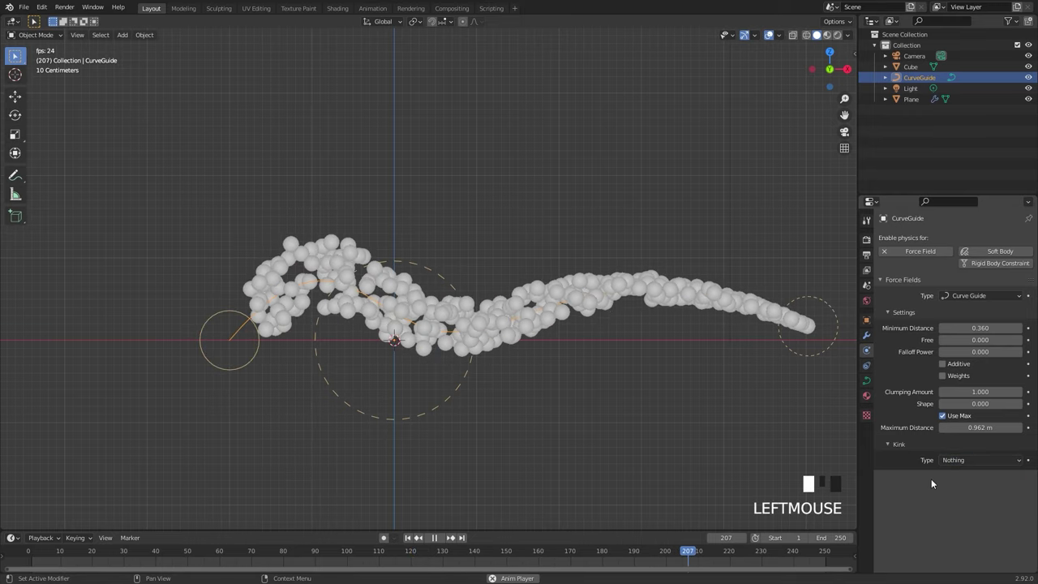
pyautogui.click(974, 460)
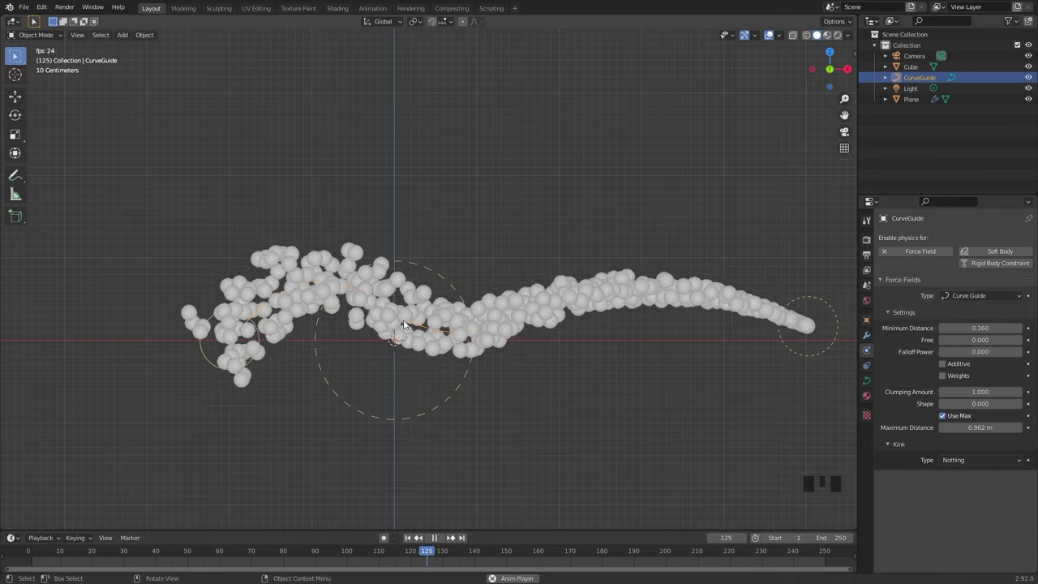
pyautogui.click(989, 457)
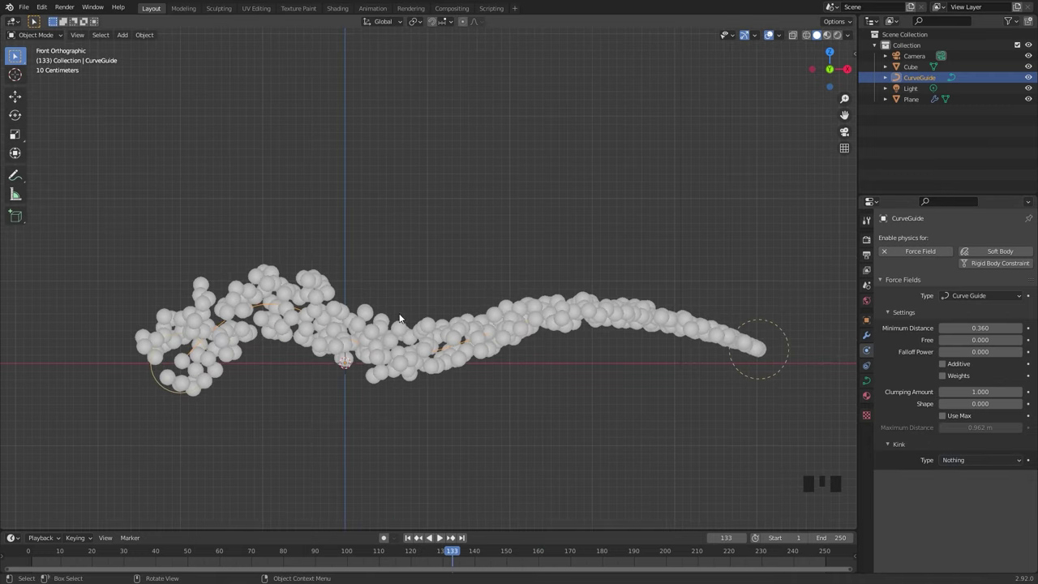
pyautogui.scroll(-4, 324, 329)
pyautogui.keyDown('shift'); pyautogui.moveTo(273, 329); pyautogui.dragTo(276, 314, button='middle'); pyautogui.keyUp('shift')
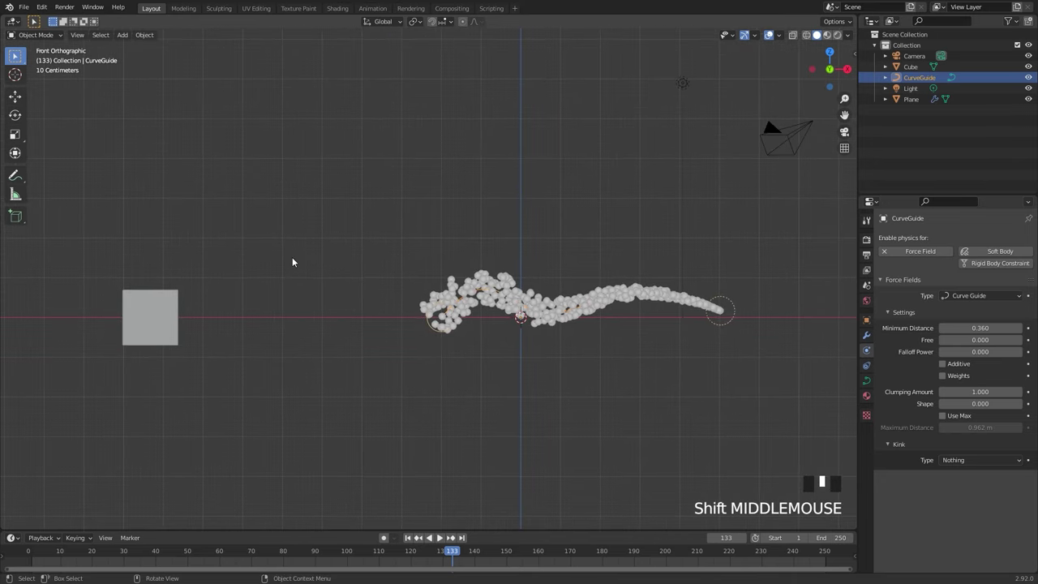
pyautogui.scroll(3, 449, 314)
pyautogui.keyDown('shift'); pyautogui.moveTo(711, 350); pyautogui.dragTo(354, 323, button='middle'); pyautogui.keyUp('shift')
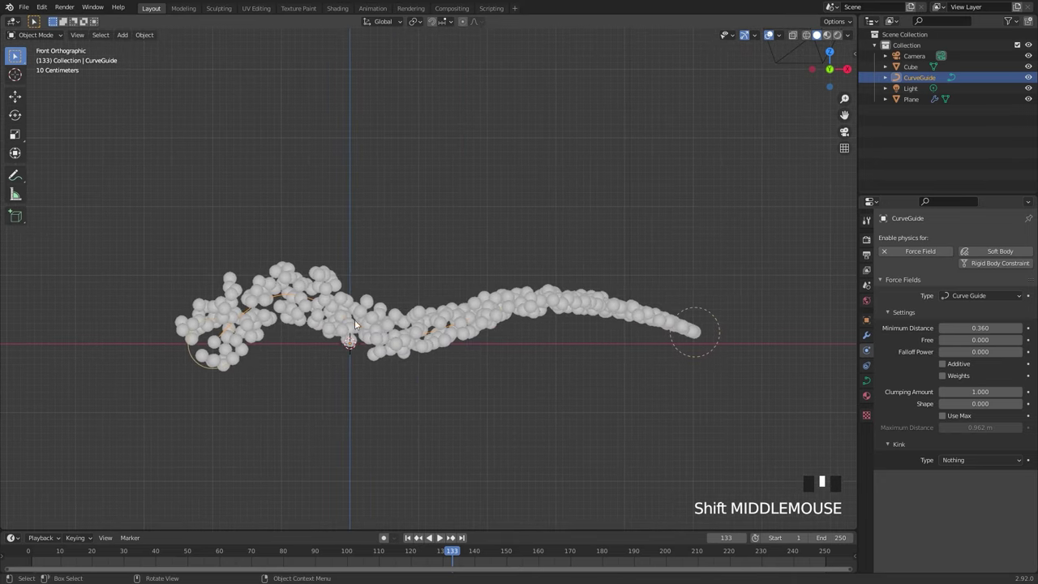
pyautogui.scroll(1, 448, 317)
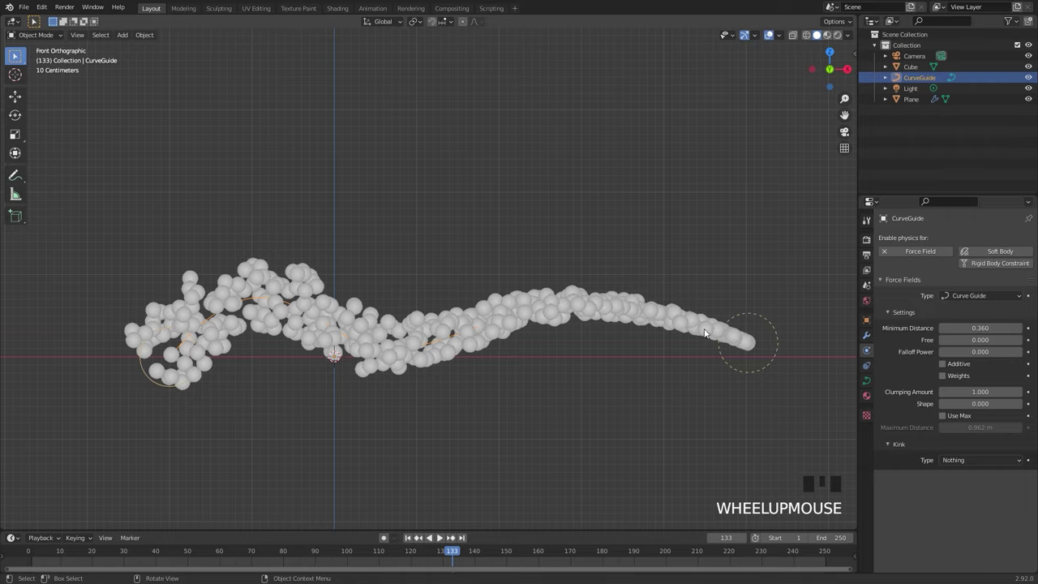
# - Select the Plane and set its particle Lifetime to 150
pyautogui.click(151, 371)
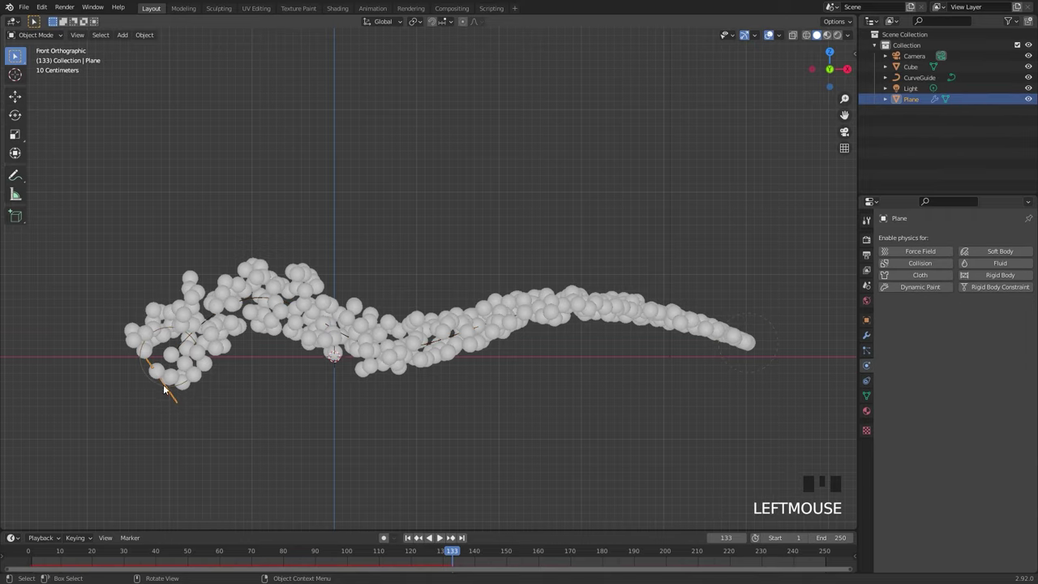
pyautogui.click(867, 351)
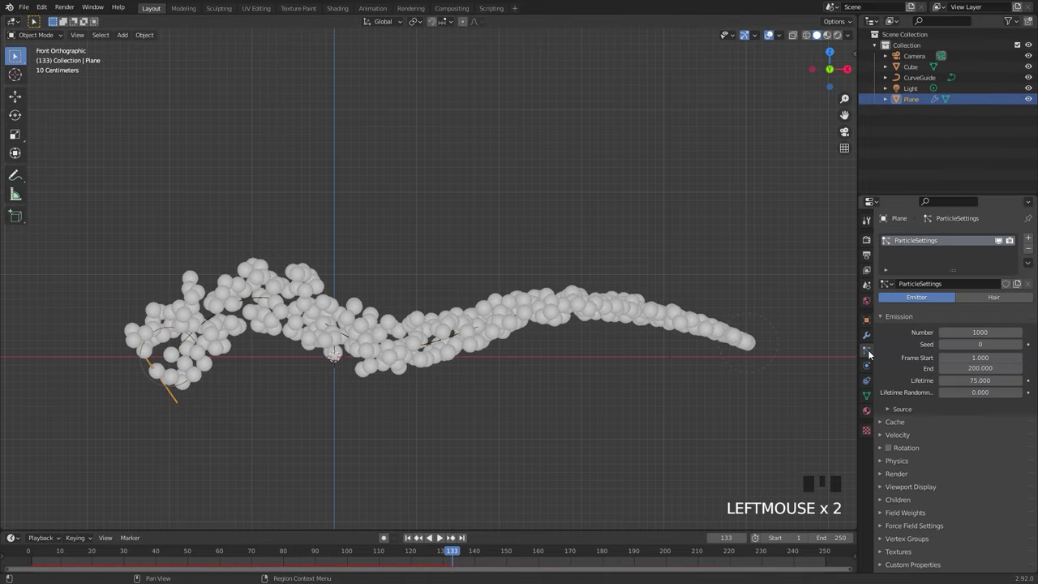
pyautogui.click(868, 355)
pyautogui.click(981, 381)
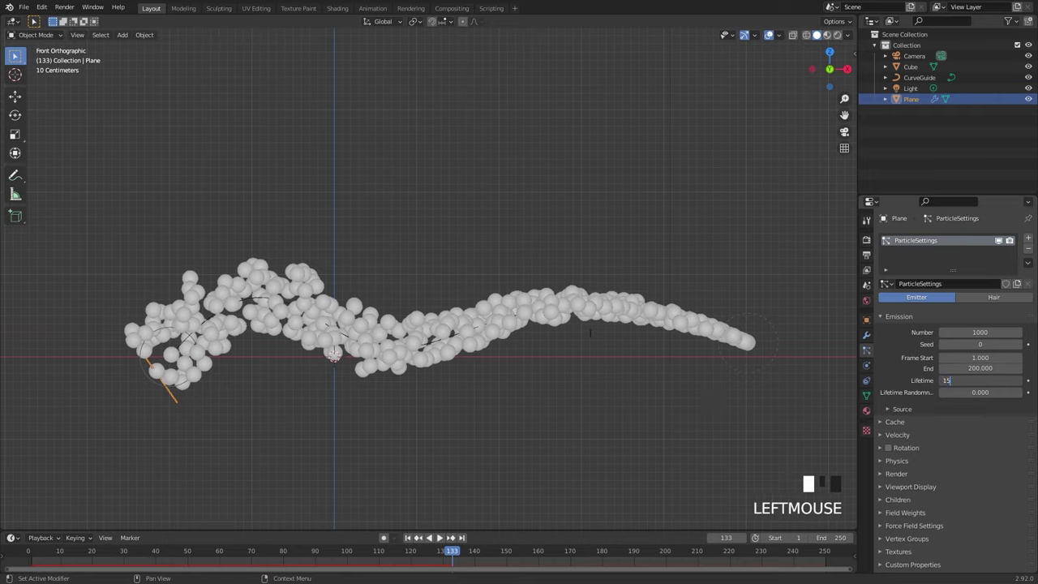
pyautogui.write('150')
pyautogui.press('Return')
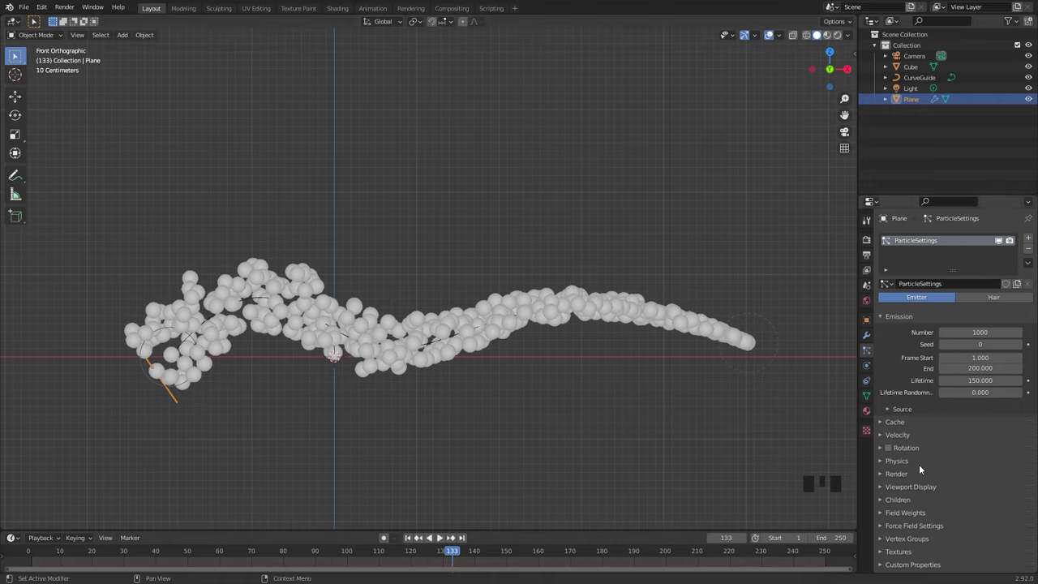
# - Render the particles as Cube object instances at scale 0.101
pyautogui.click(895, 474)
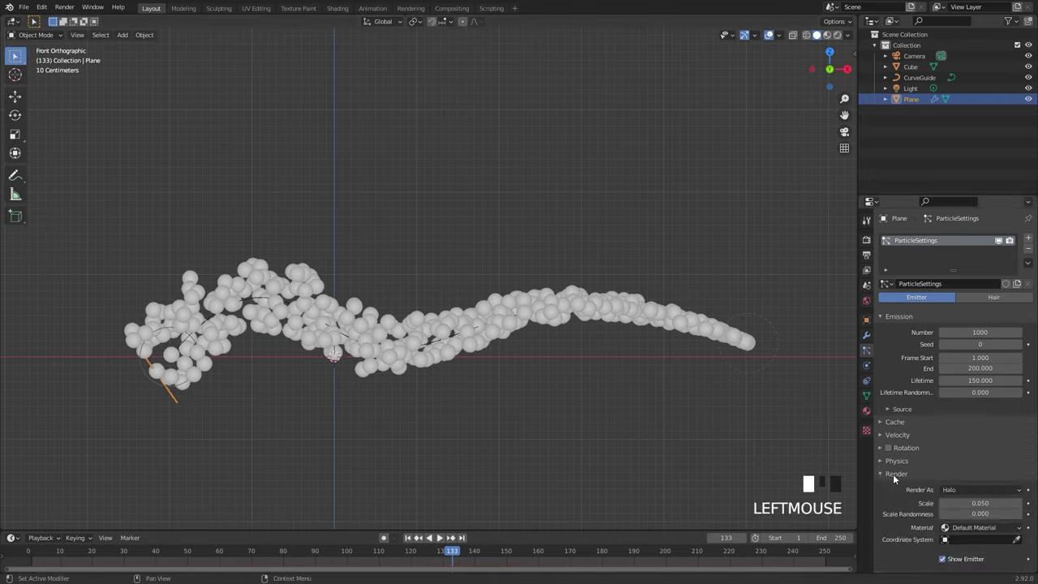
pyautogui.click(964, 489)
pyautogui.click(963, 428)
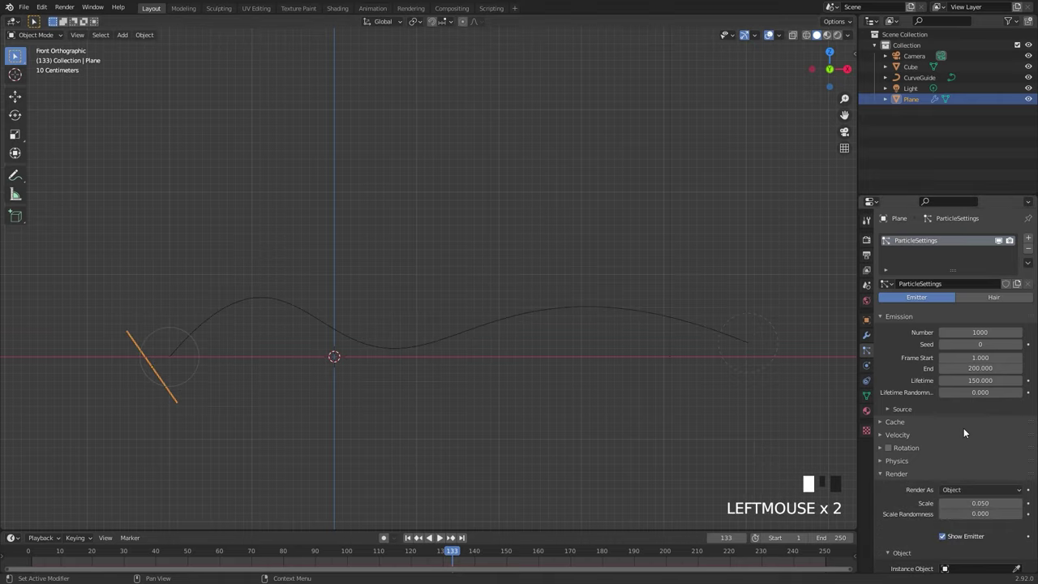
pyautogui.scroll(-4, 961, 519)
pyautogui.click(973, 481)
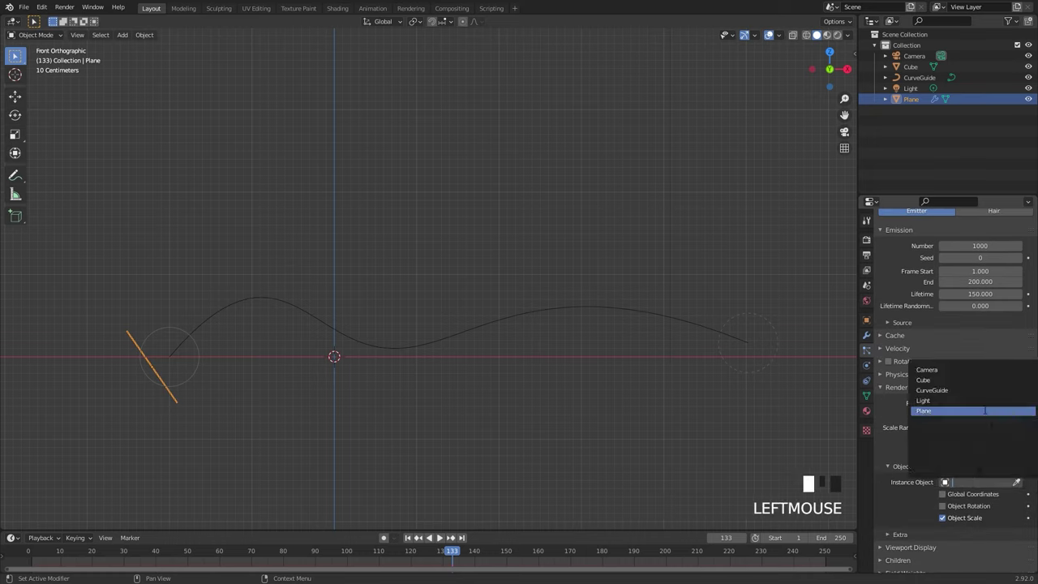
pyautogui.click(937, 380)
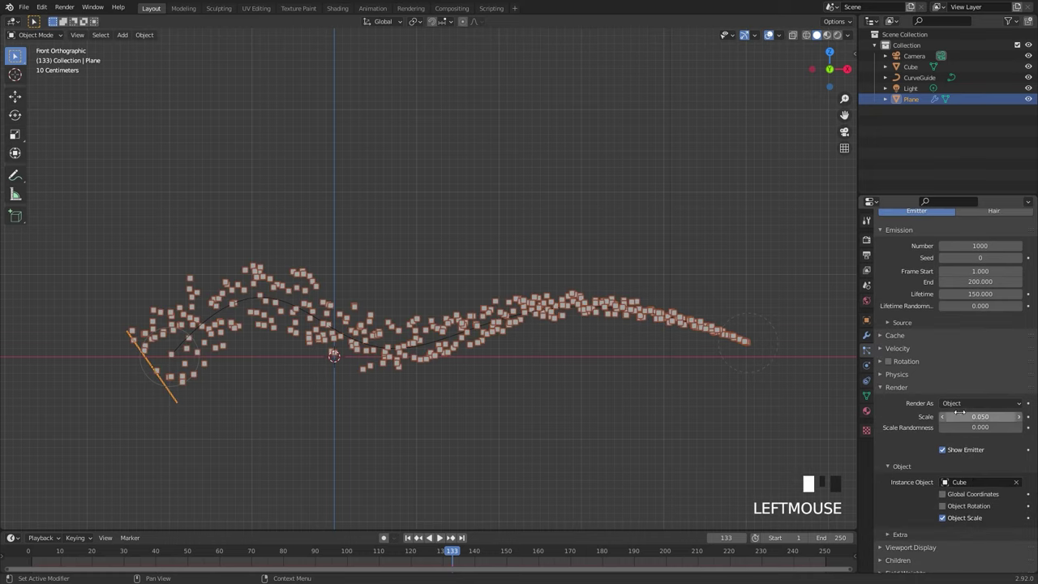
pyautogui.moveTo(980, 416); pyautogui.dragTo(997, 416)
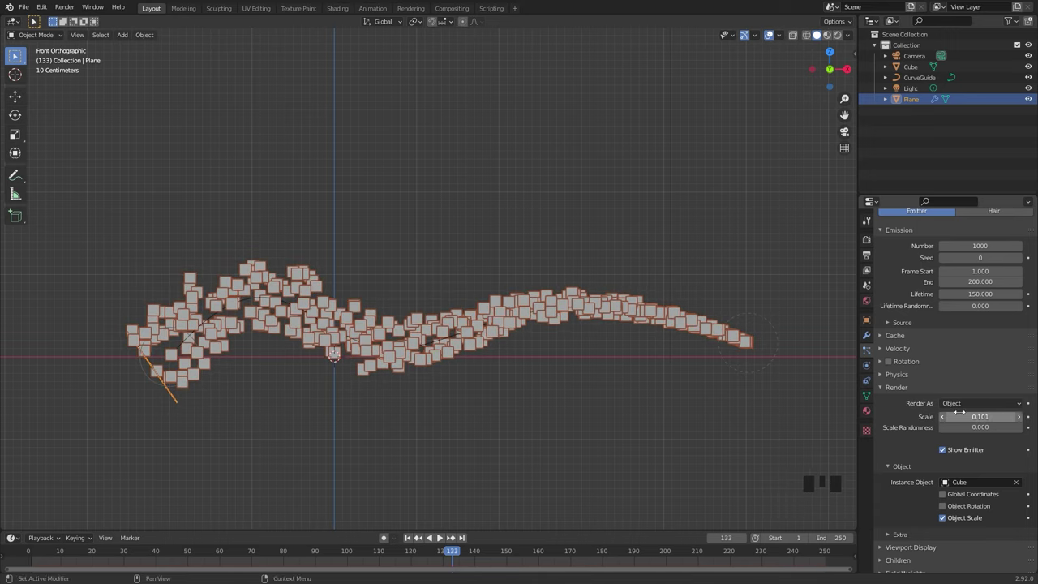
# - Enable Dynamic particle rotation with angular velocity 2, then rewind to the first frame
pyautogui.click(908, 361)
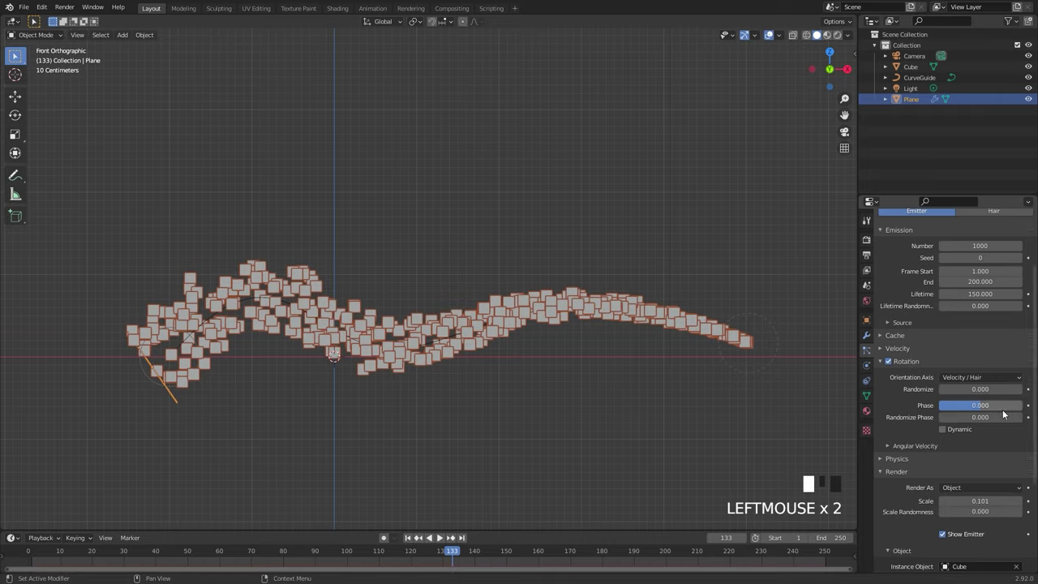
pyautogui.click(942, 429)
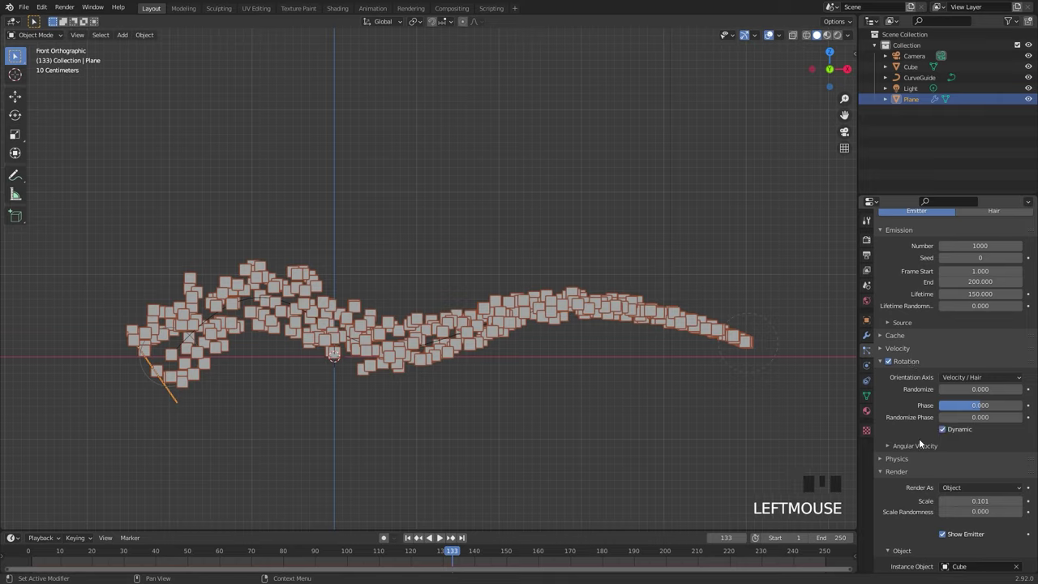
pyautogui.click(910, 442)
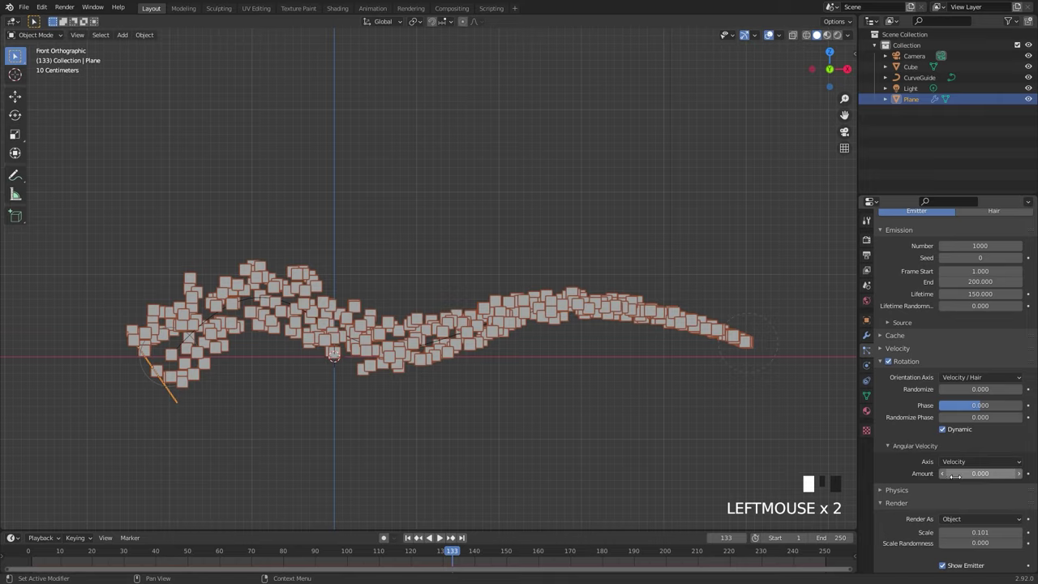
pyautogui.write('2')
pyautogui.press('Return')
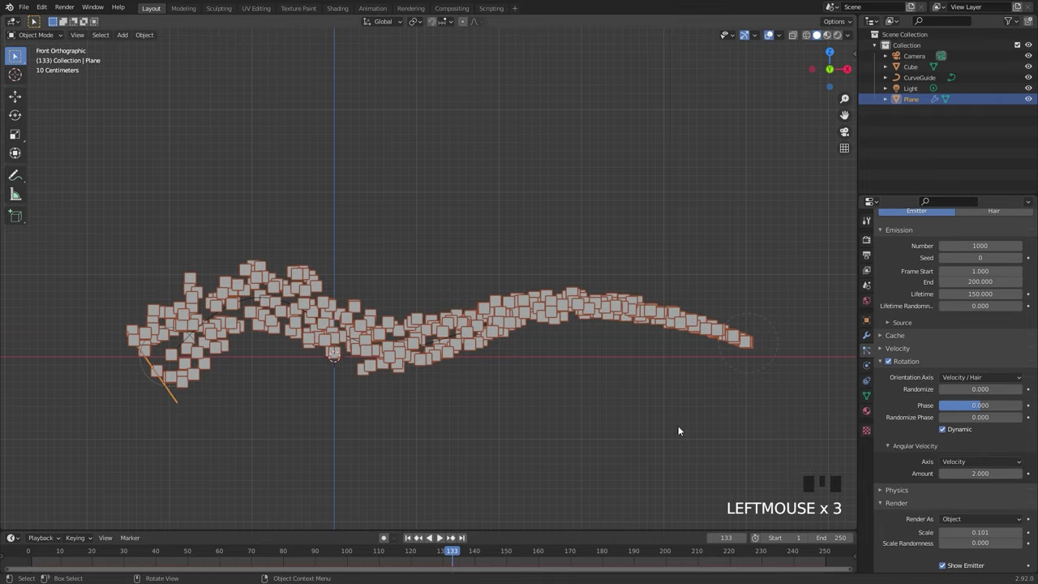
pyautogui.click(408, 538)
# - Play the cube particles, randomize their rotation to 0.603, and replay from the start
pyautogui.press('space')
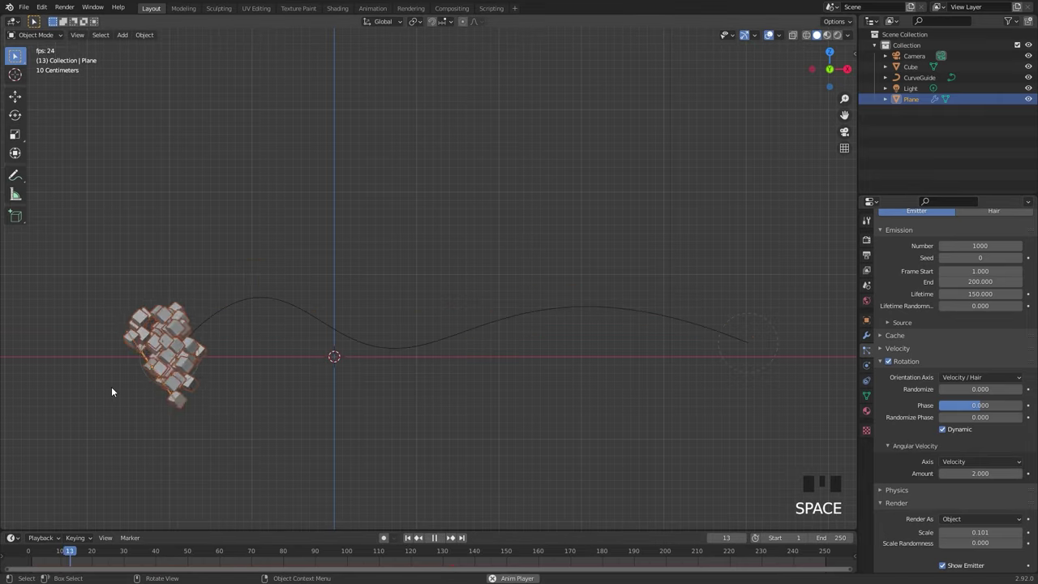
pyautogui.scroll(2, 111, 386)
pyautogui.keyDown('shift'); pyautogui.moveTo(106, 337); pyautogui.dragTo(141, 318, button='middle'); pyautogui.keyUp('shift')
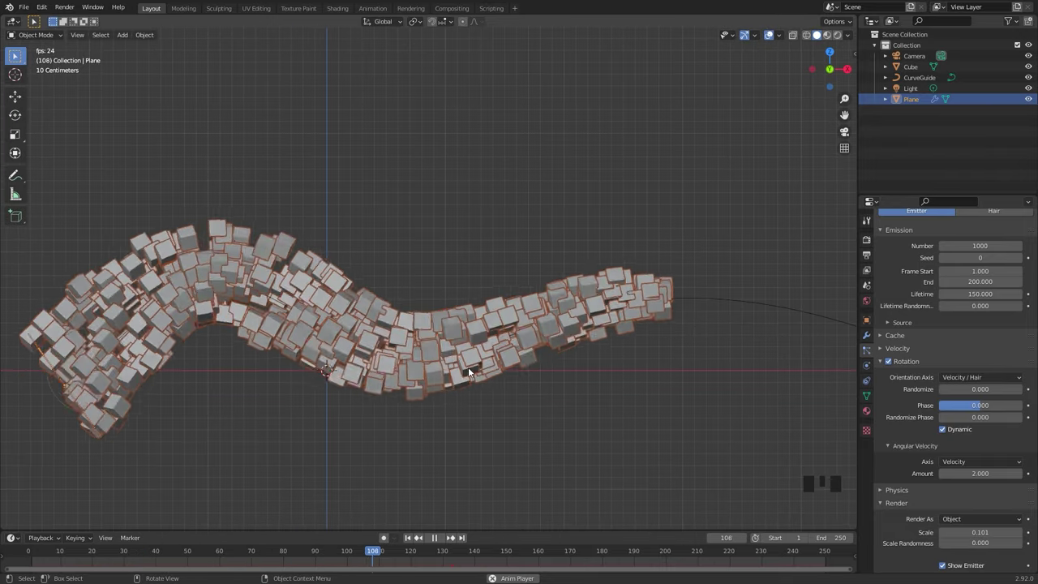
pyautogui.press('space')
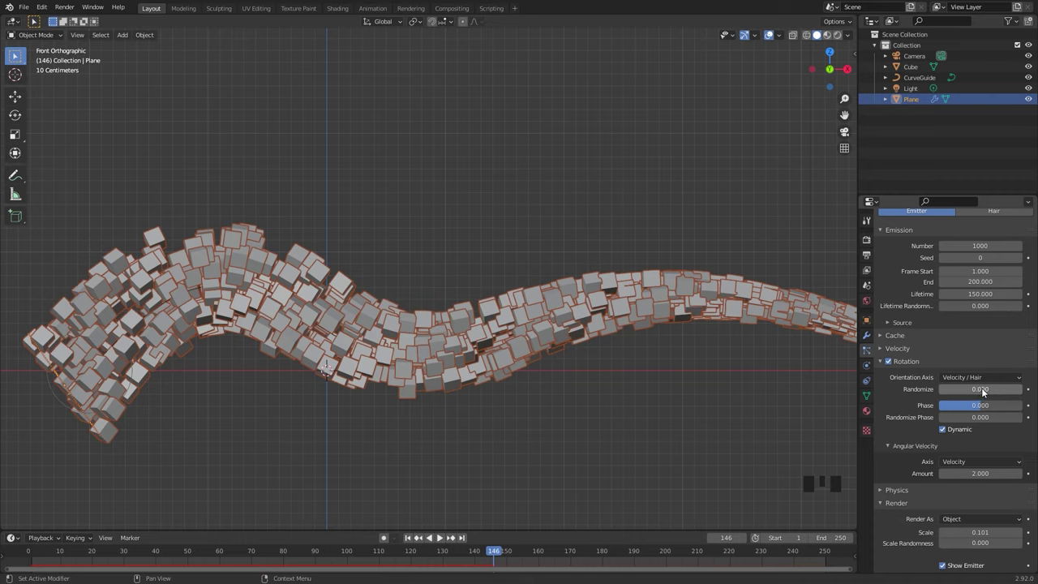
pyautogui.moveTo(965, 386); pyautogui.dragTo(996, 386)
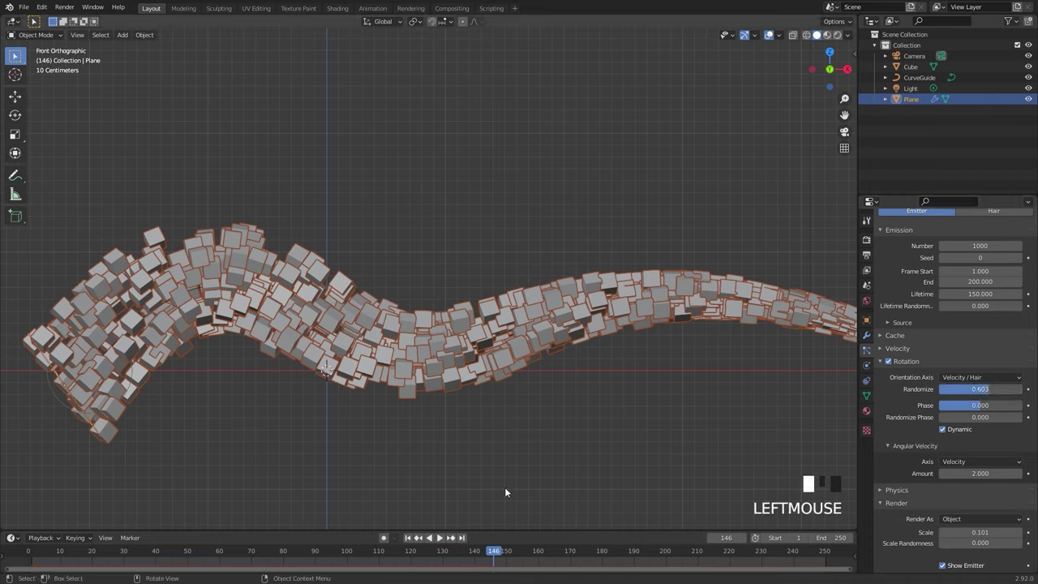
pyautogui.click(409, 538)
pyautogui.press('space')
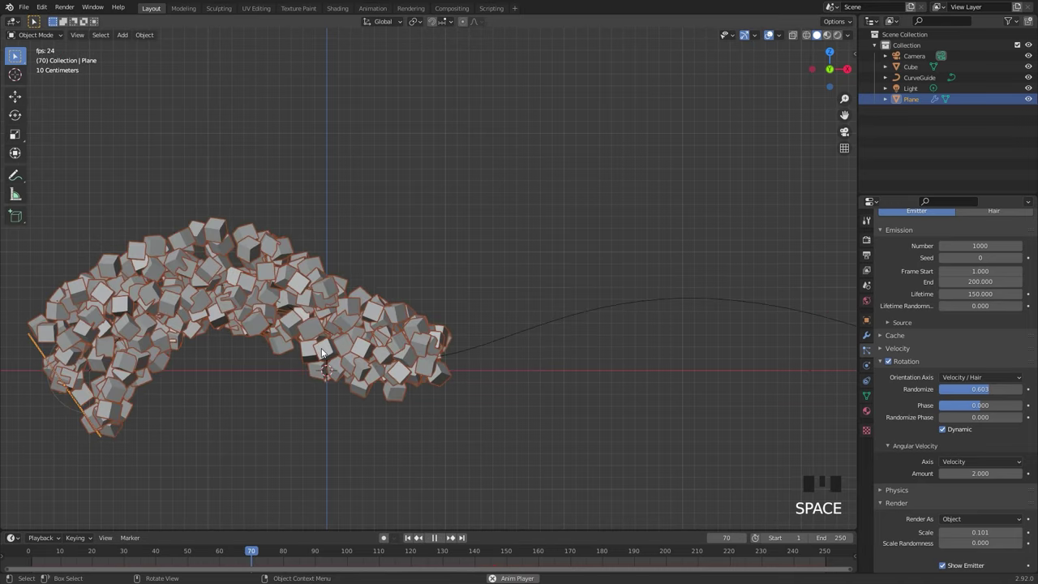
# - Set Lifetime Randomness to 0.635 and replay the simulation from frame 1
pyautogui.keyDown('shift'); pyautogui.moveTo(431, 321); pyautogui.dragTo(444, 332, button='middle'); pyautogui.keyUp('shift')
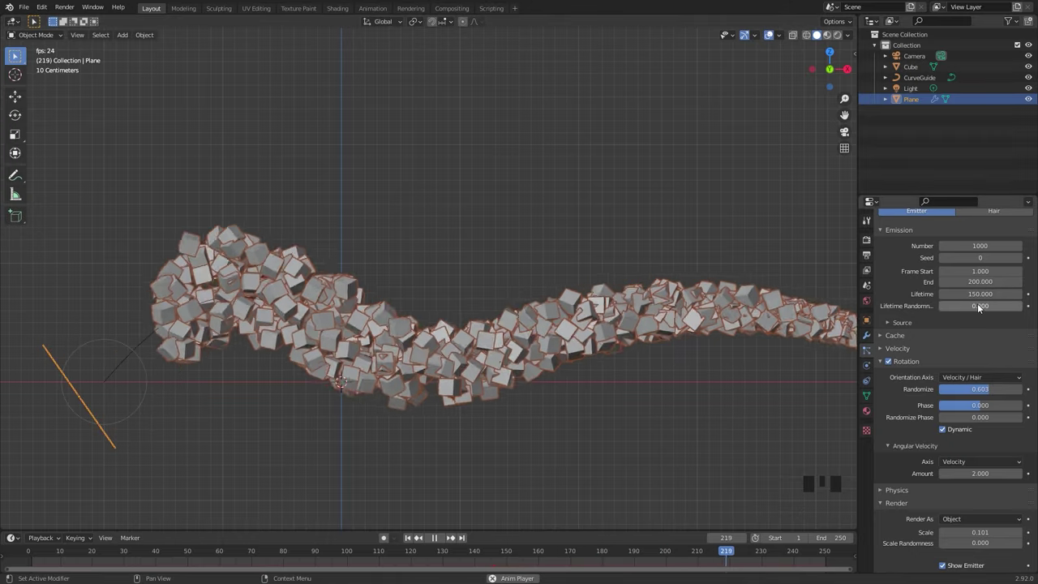
pyautogui.press('space')
pyautogui.scroll(-2, 312, 332)
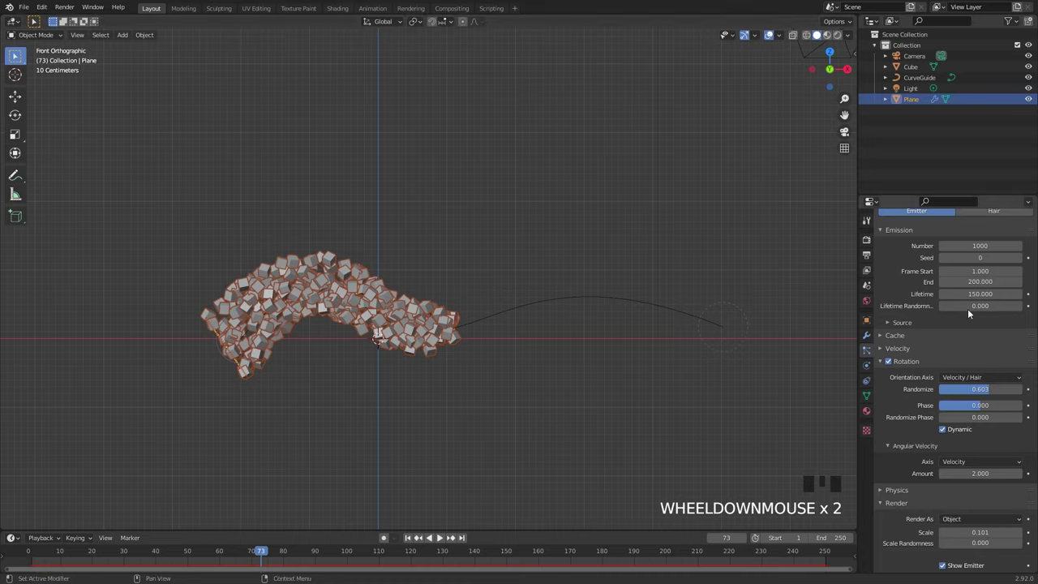
pyautogui.moveTo(968, 307); pyautogui.dragTo(990, 305)
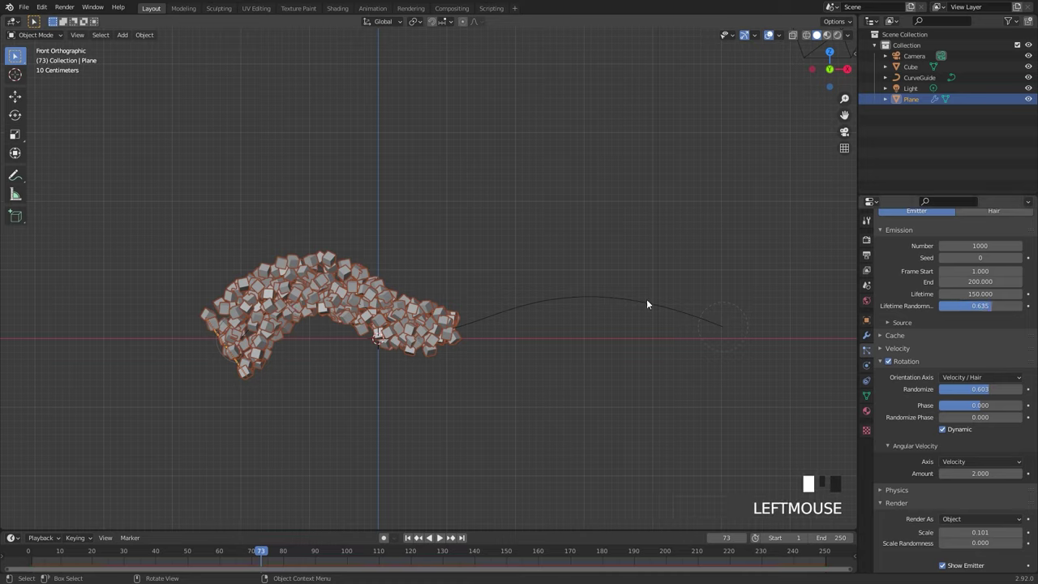
pyautogui.click(408, 538)
pyautogui.press('space')
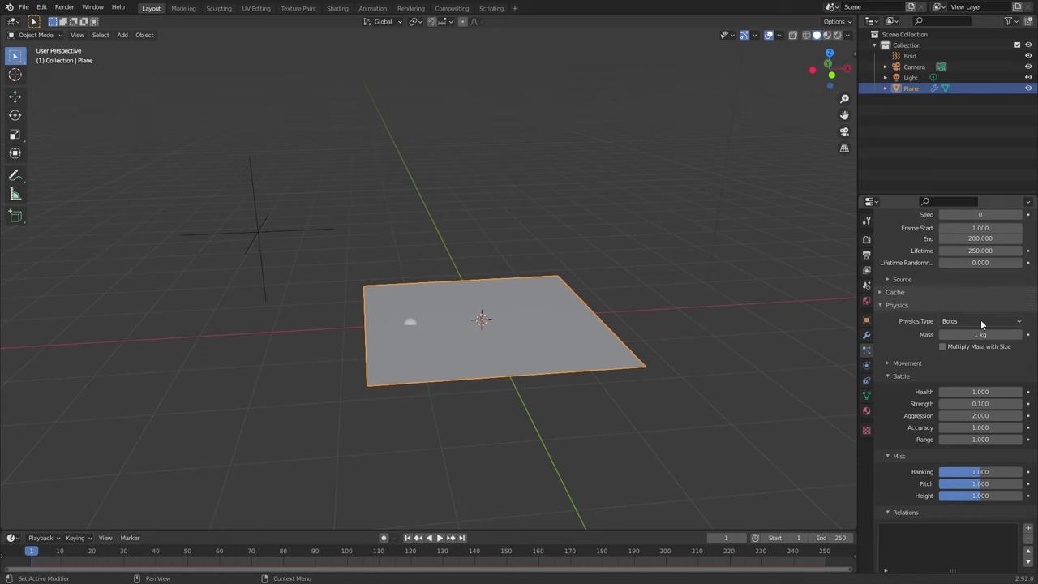
# - Add an Avoid rule under Boid Brain with Boid as its object, then select the Boid empty and play
pyautogui.click(980, 321)
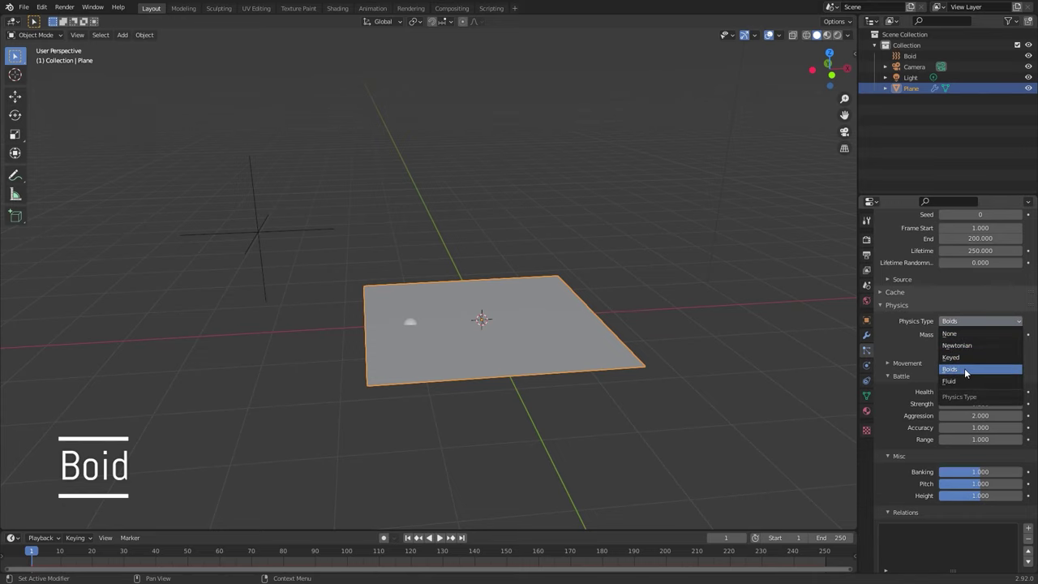
pyautogui.scroll(-6, 900, 330)
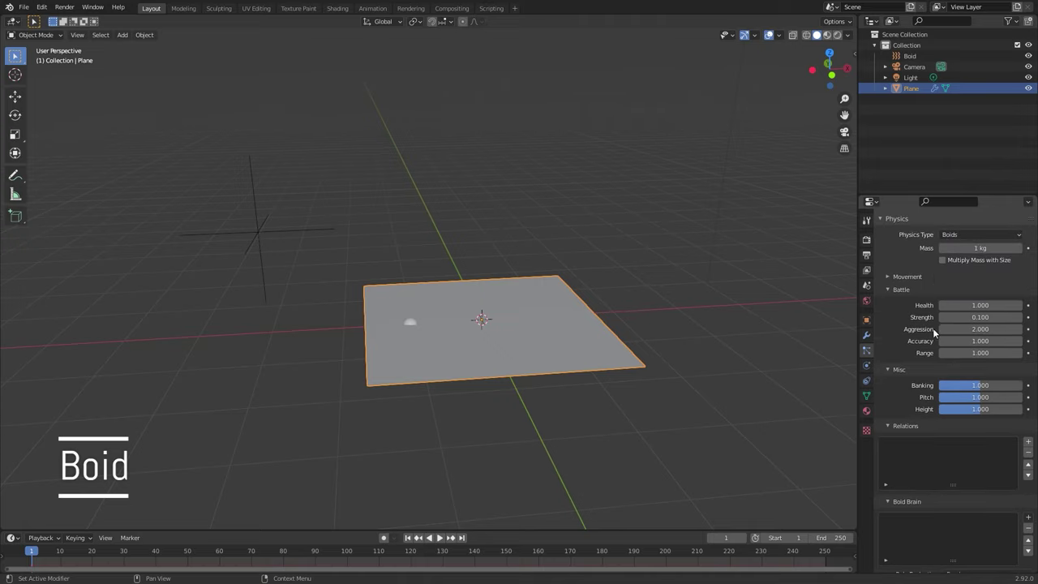
pyautogui.click(900, 319)
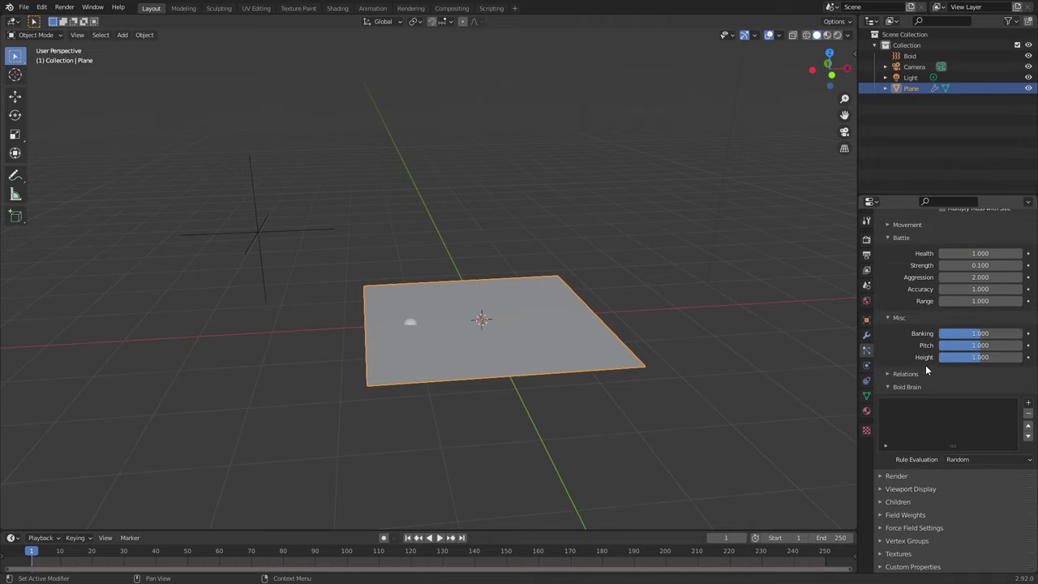
pyautogui.click(1028, 403)
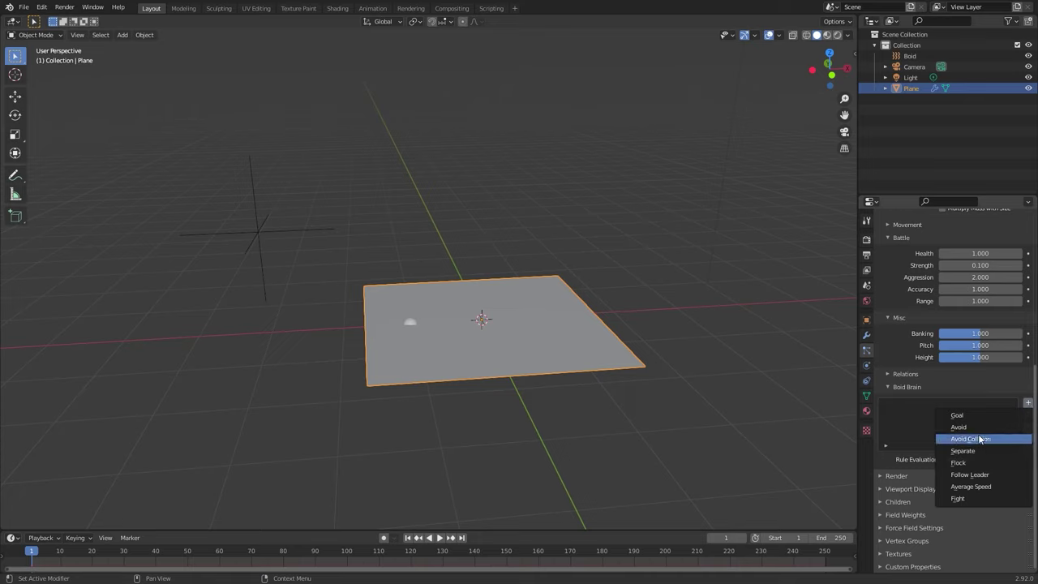
pyautogui.click(955, 429)
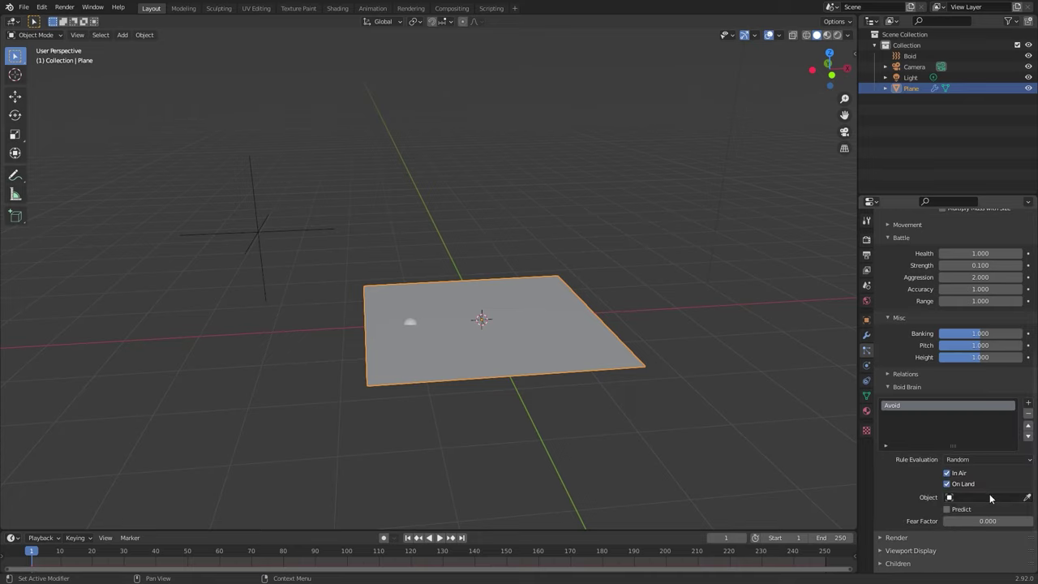
pyautogui.click(270, 229)
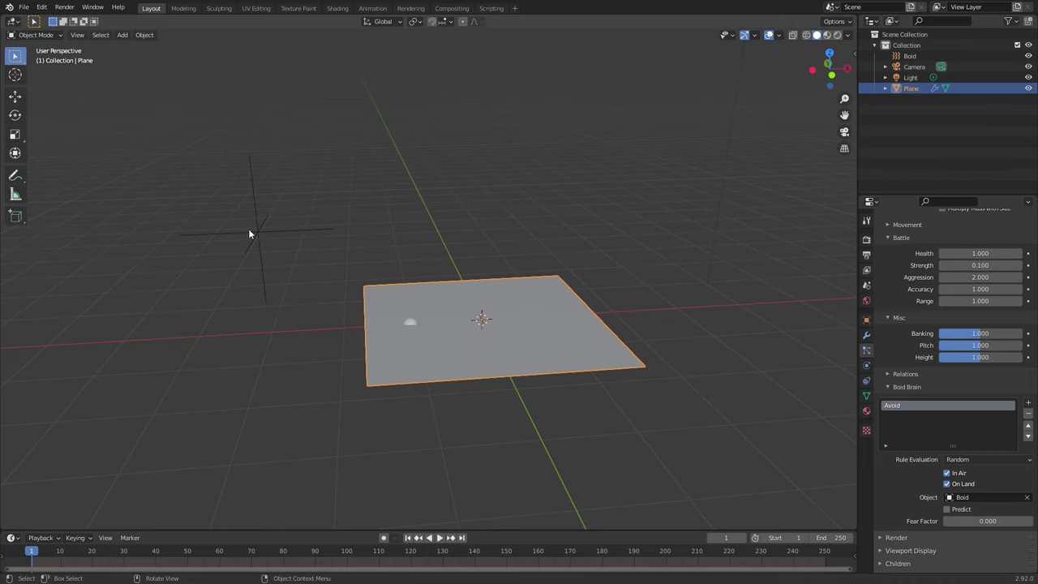
pyautogui.click(259, 235)
pyautogui.press('space')
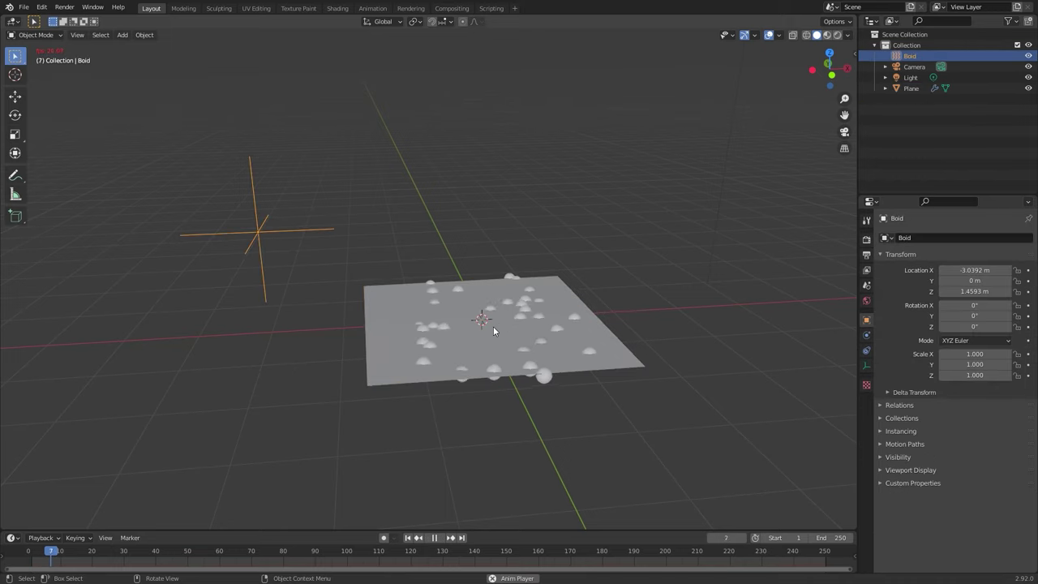
# - Move the Boid empty left of the plane, set its field strength to 0.1, and start moving it again
pyautogui.click(866, 334)
pyautogui.scroll(-3, 341, 303)
pyautogui.press('g')
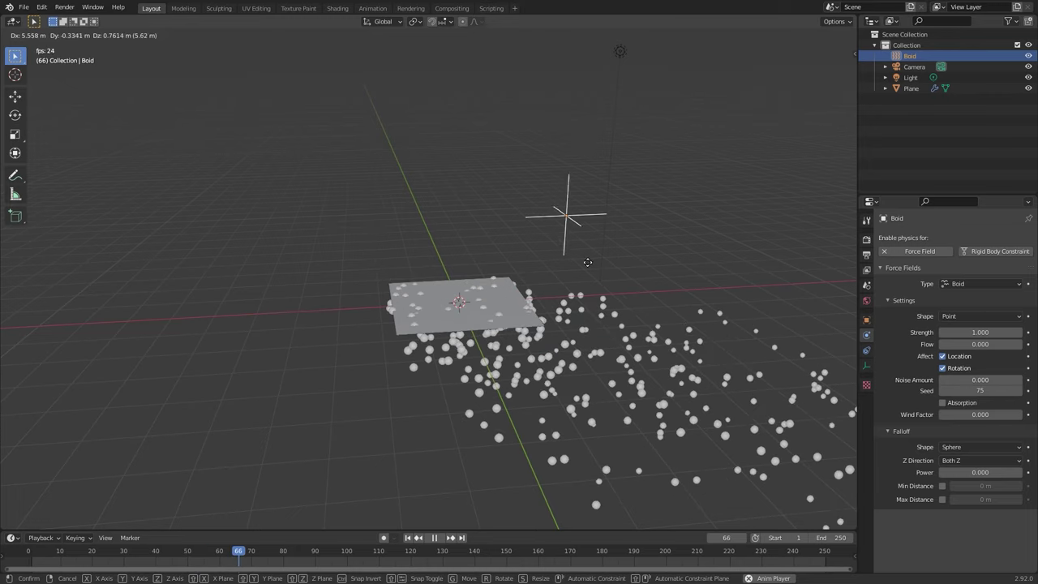
pyautogui.click(346, 298)
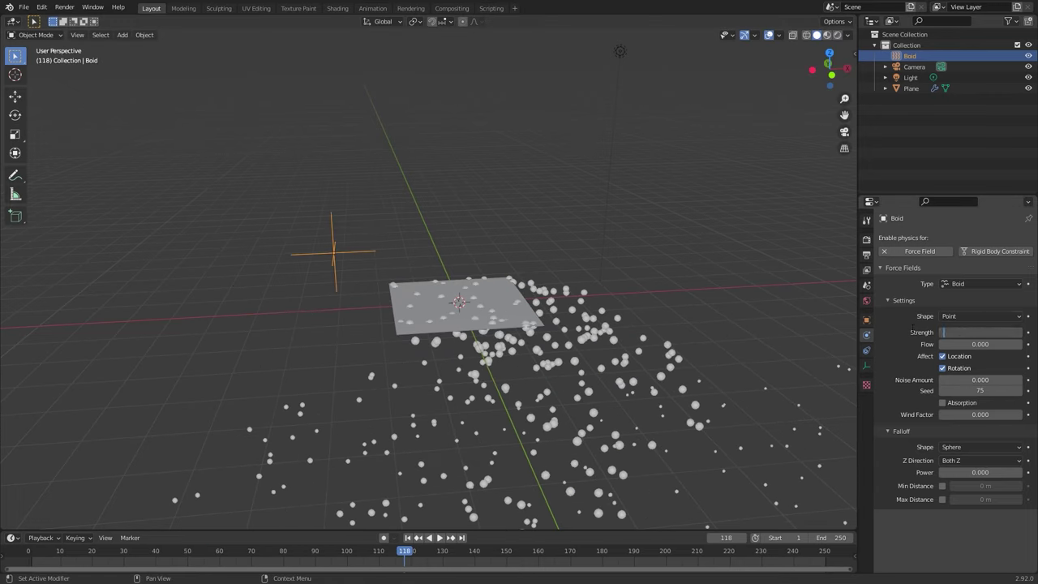
pyautogui.write('0.1')
pyautogui.press('Return')
pyautogui.hotkey('shift', 'Left')
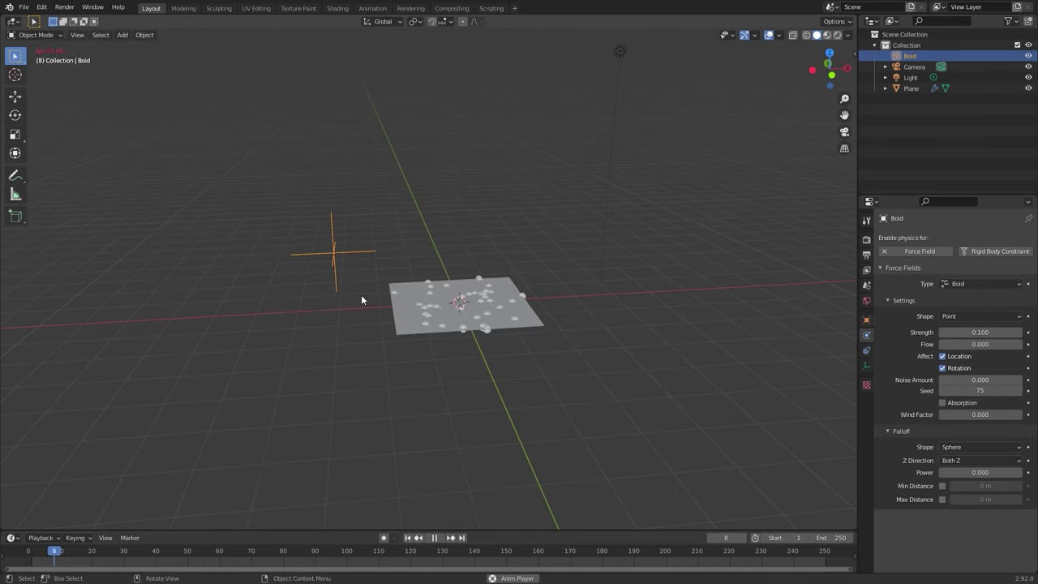
pyautogui.press('g')
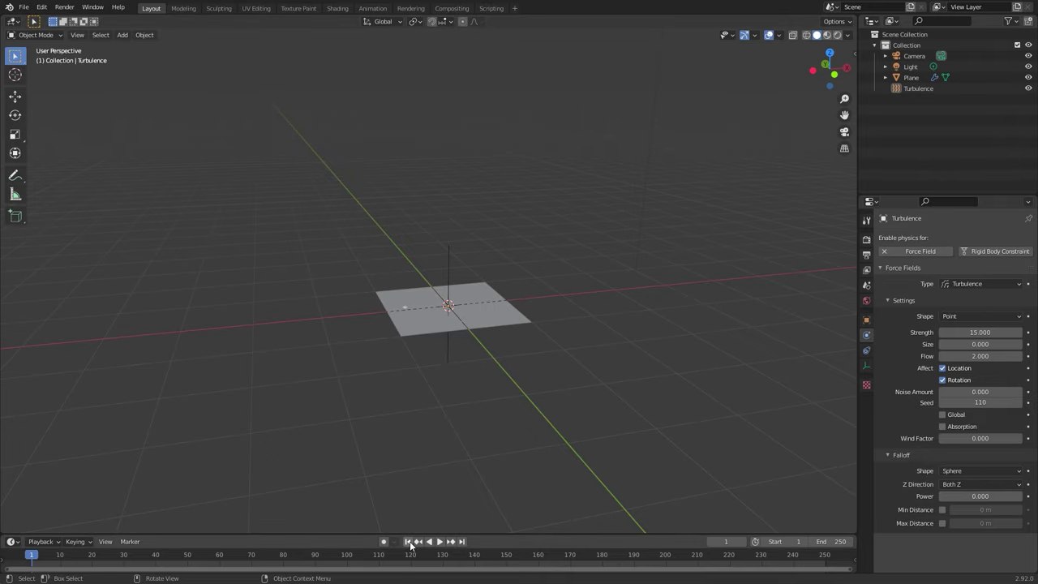
# - Play the Turbulence simulation twice while orbiting the view, then stop back at frame 1
pyautogui.press('space')
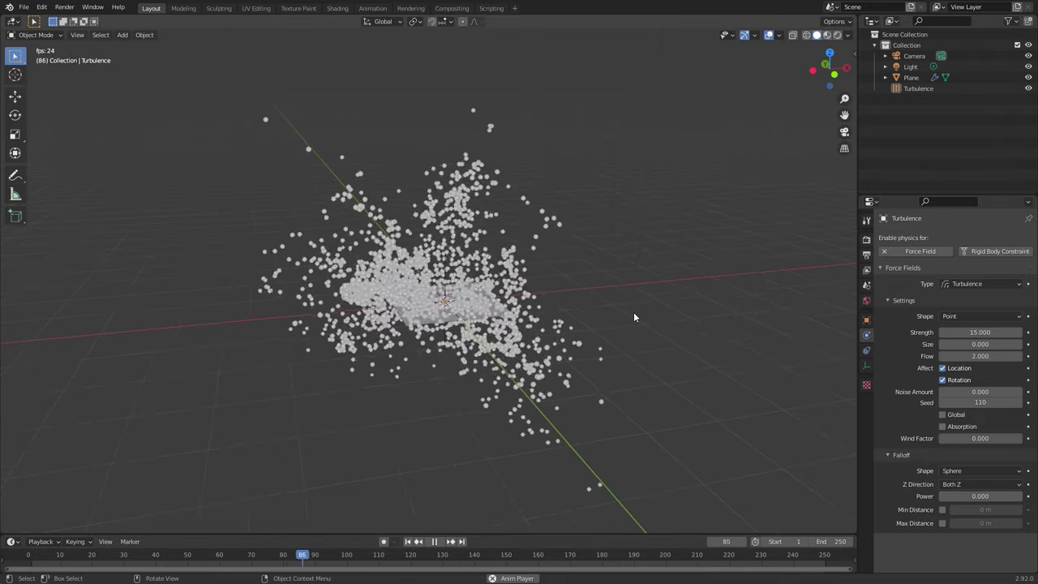
pyautogui.moveTo(647, 308); pyautogui.dragTo(654, 278, button='middle')
pyautogui.press('space')
pyautogui.scroll(-1, 654, 277)
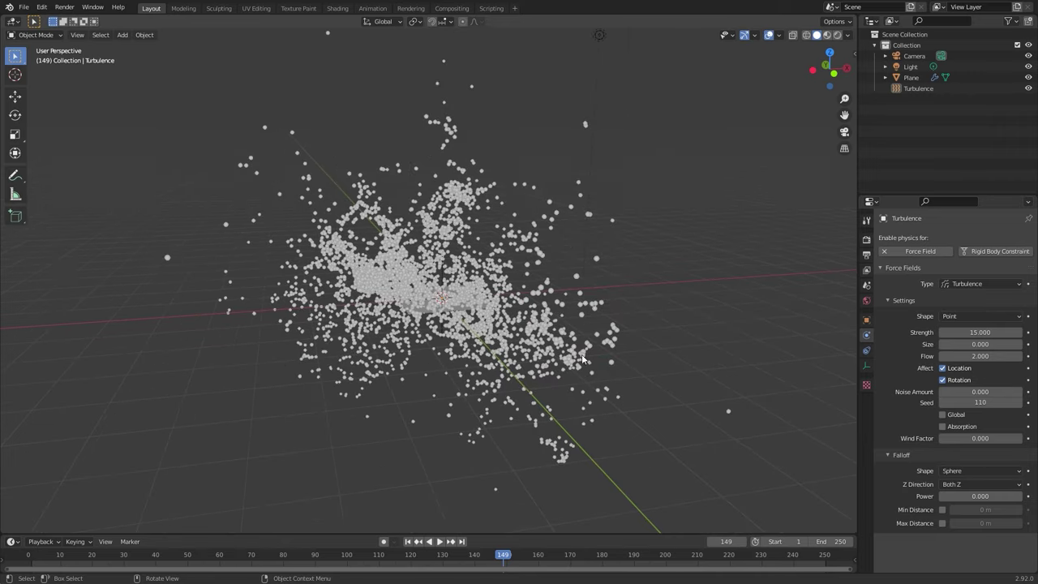
pyautogui.click(408, 541)
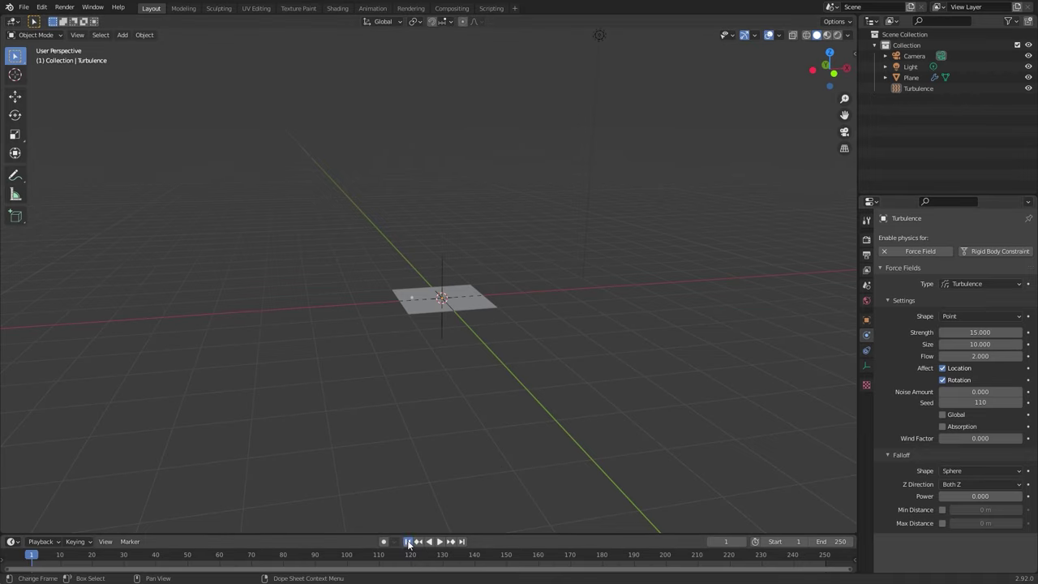
pyautogui.click(439, 541)
pyautogui.scroll(-3, 476, 324)
pyautogui.moveTo(476, 325); pyautogui.dragTo(394, 322, button='middle')
pyautogui.press('Escape')
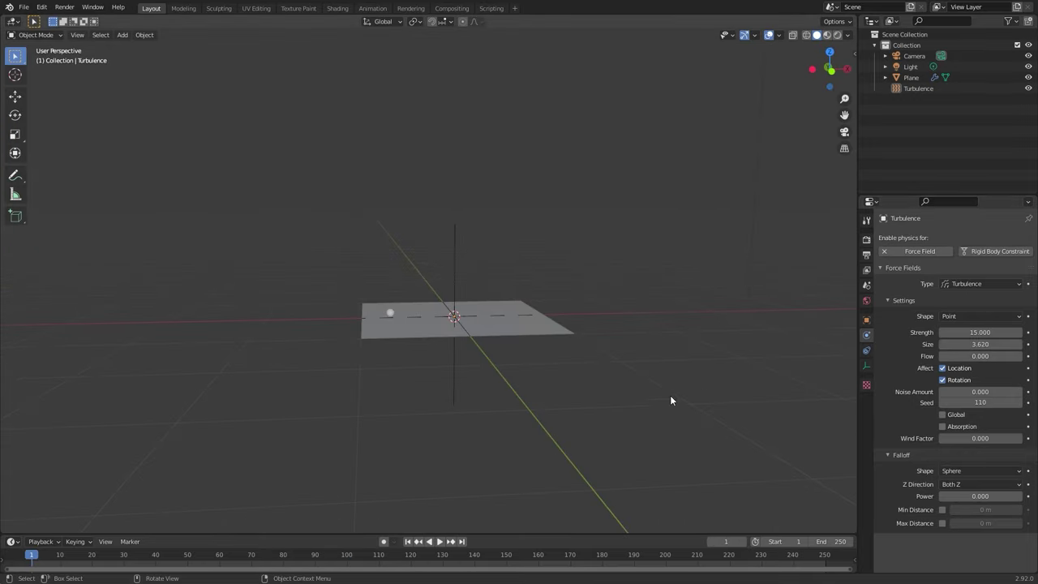
# - Drag the Turbulence Size down to 0 and play the particles to test it
pyautogui.moveTo(1016, 344); pyautogui.dragTo(973, 343)
pyautogui.press('space')
pyautogui.moveTo(491, 386); pyautogui.dragTo(495, 330, button='middle')
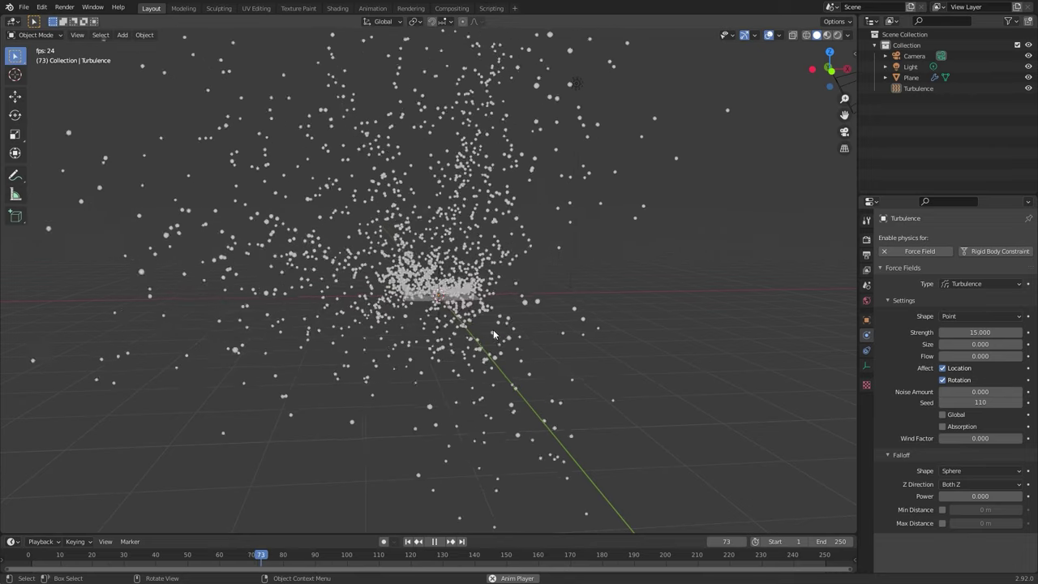
pyautogui.scroll(2, 493, 329)
pyautogui.press('space')
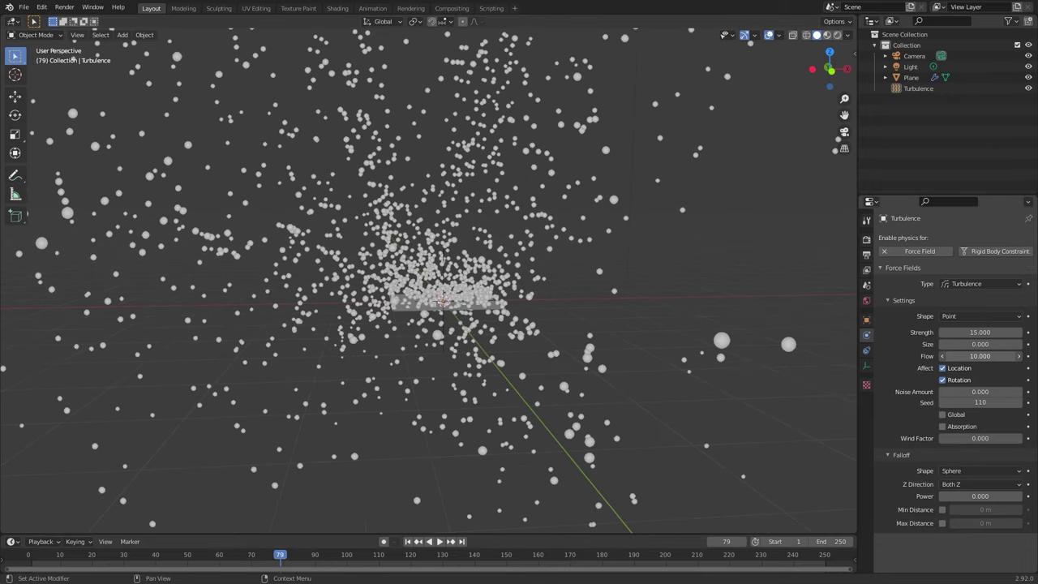
# - Set the Turbulence Flow to 3 and replay the simulation from frame 1
pyautogui.write('3')
pyautogui.press('Return')
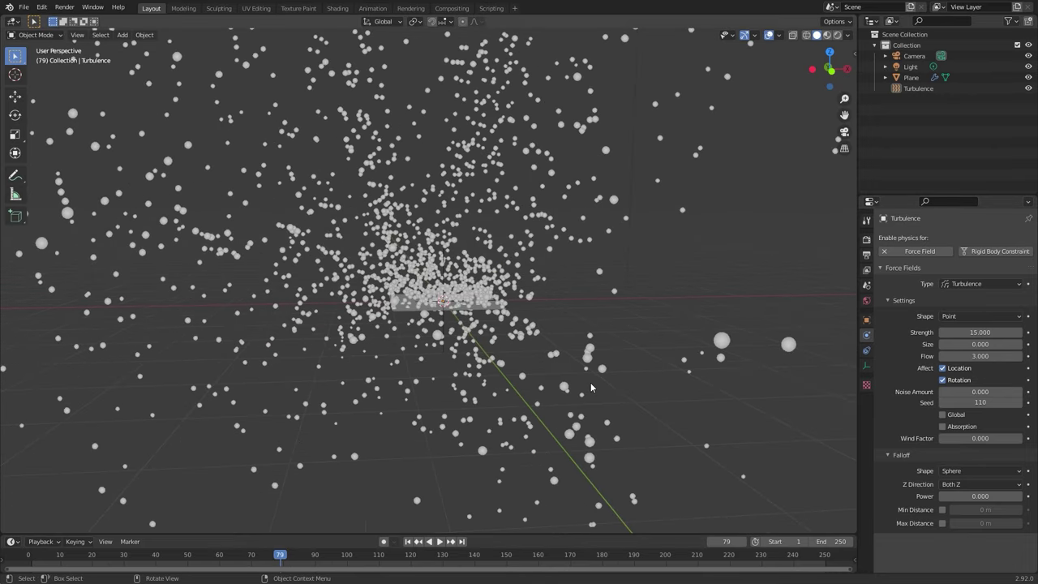
pyautogui.click(407, 541)
pyautogui.press('space')
pyautogui.scroll(-1, 517, 318)
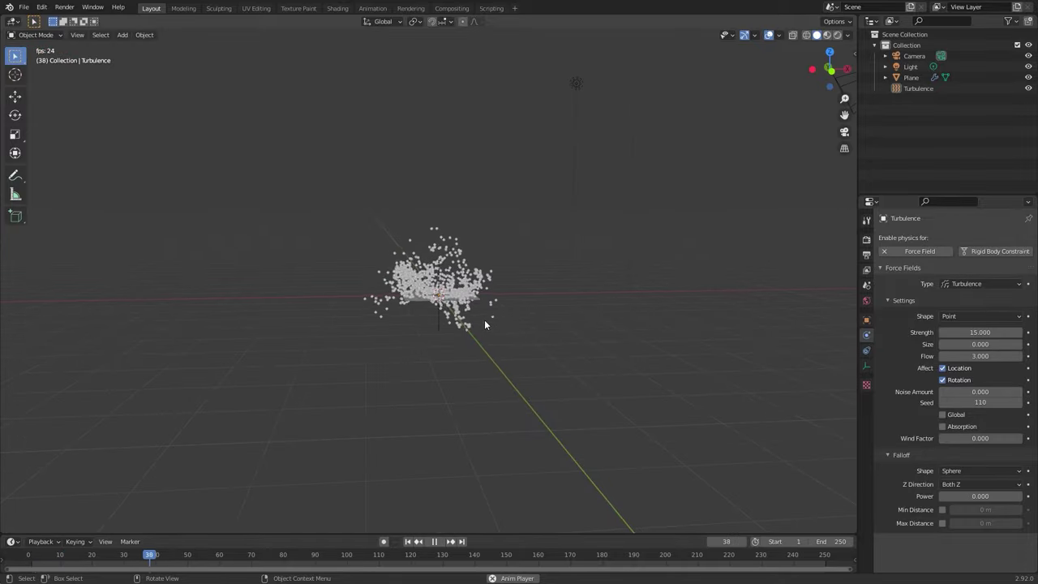
pyautogui.moveTo(485, 324)
pyautogui.mouseDown(button='middle')
pyautogui.moveTo(417, 330)
pyautogui.moveTo(564, 315)
pyautogui.moveTo(626, 328)
pyautogui.moveTo(477, 328)
pyautogui.moveTo(480, 369)
pyautogui.moveTo(389, 396)
pyautogui.moveTo(491, 355)
pyautogui.moveTo(484, 322)
pyautogui.mouseUp(button='middle')
pyautogui.press('Escape')
# - Make the Turbulence field Global and play the particles again
pyautogui.moveTo(547, 343); pyautogui.dragTo(744, 404, button='middle')
pyautogui.hotkey('ctrl', 'z')
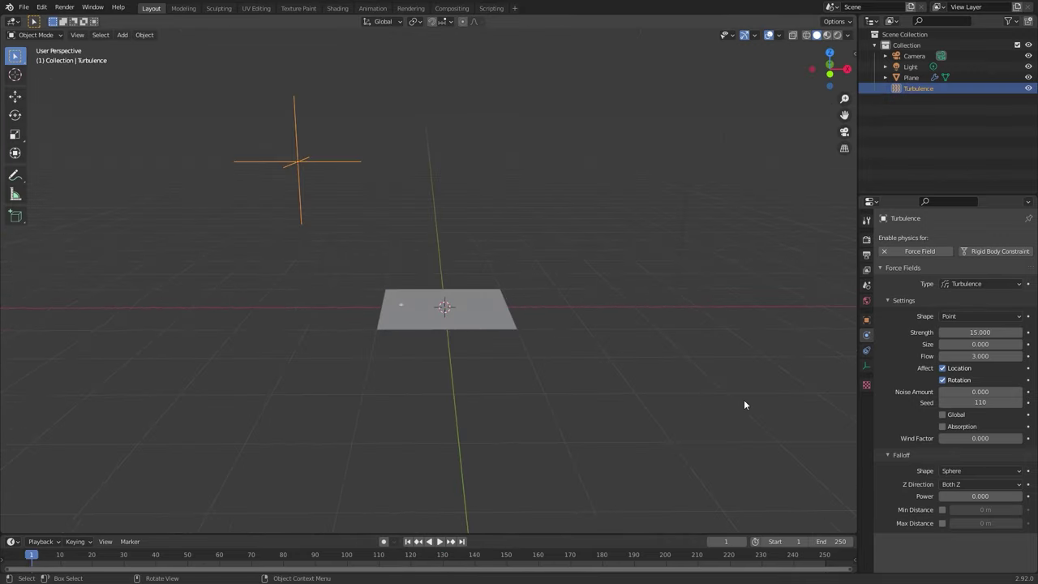
pyautogui.click(942, 415)
pyautogui.press('space')
pyautogui.moveTo(430, 312); pyautogui.dragTo(558, 247, button='middle')
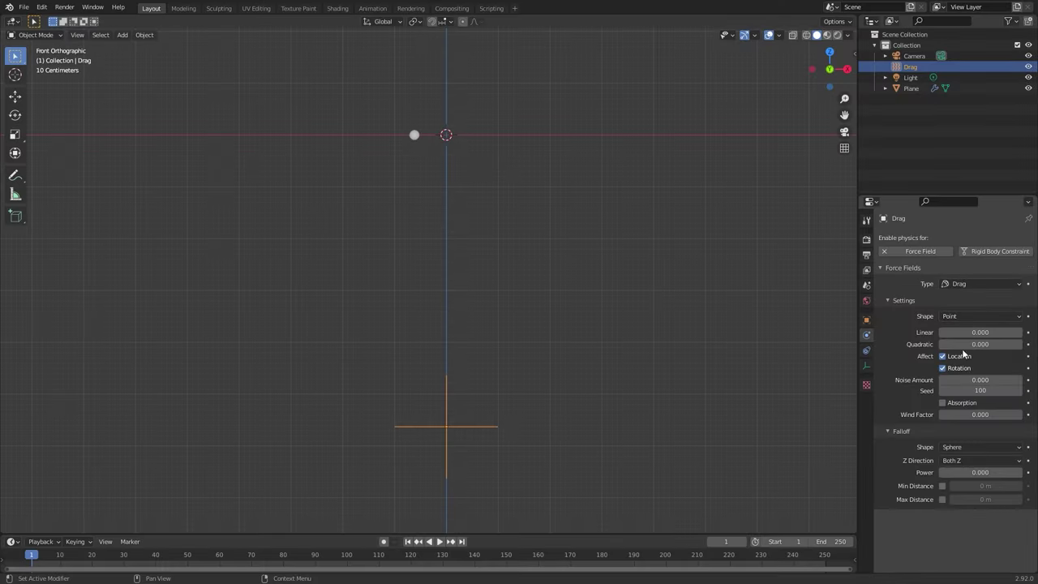
# - Set the Drag field's Linear value to 2 and play the falling particles from frame 1
pyautogui.press('space')
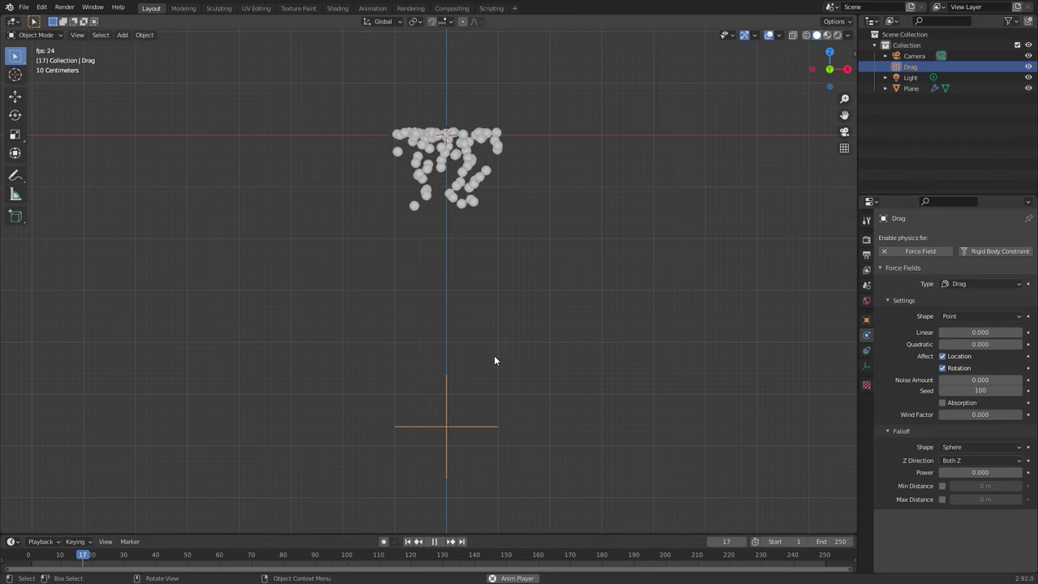
pyautogui.scroll(-1, 528, 316)
pyautogui.press('space')
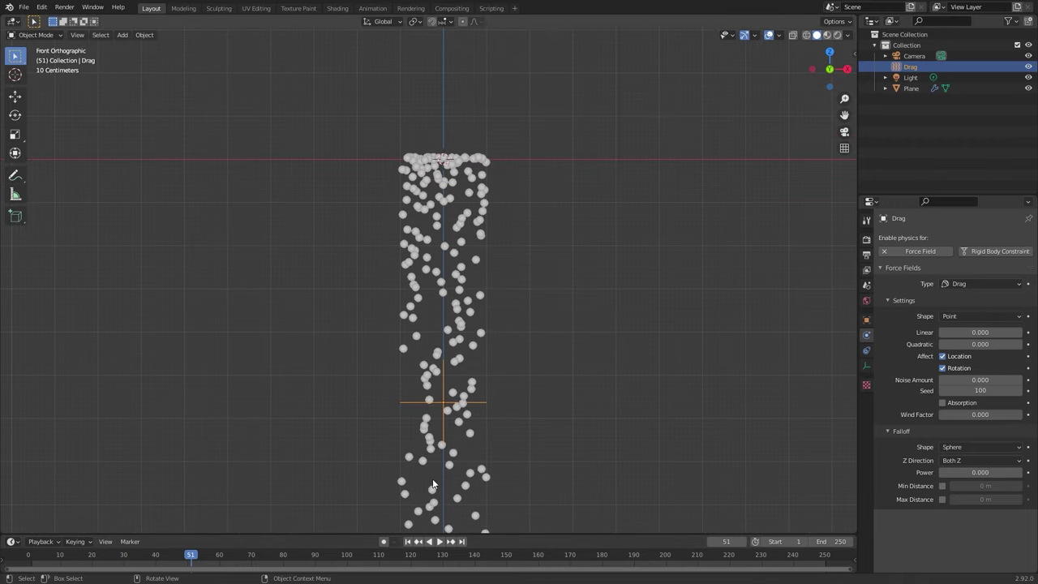
pyautogui.hotkey('shift', 'Left')
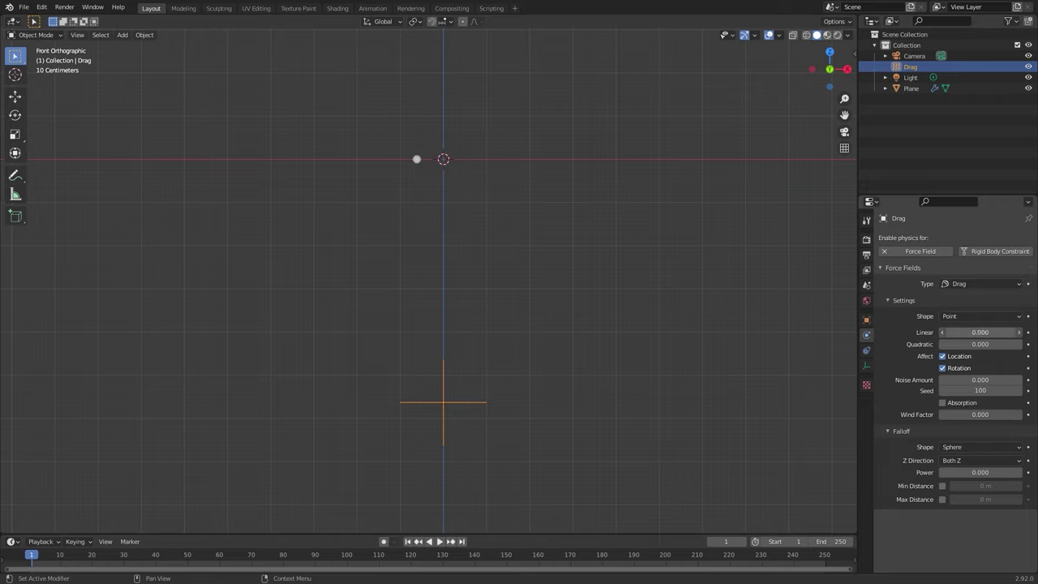
pyautogui.press('Return')
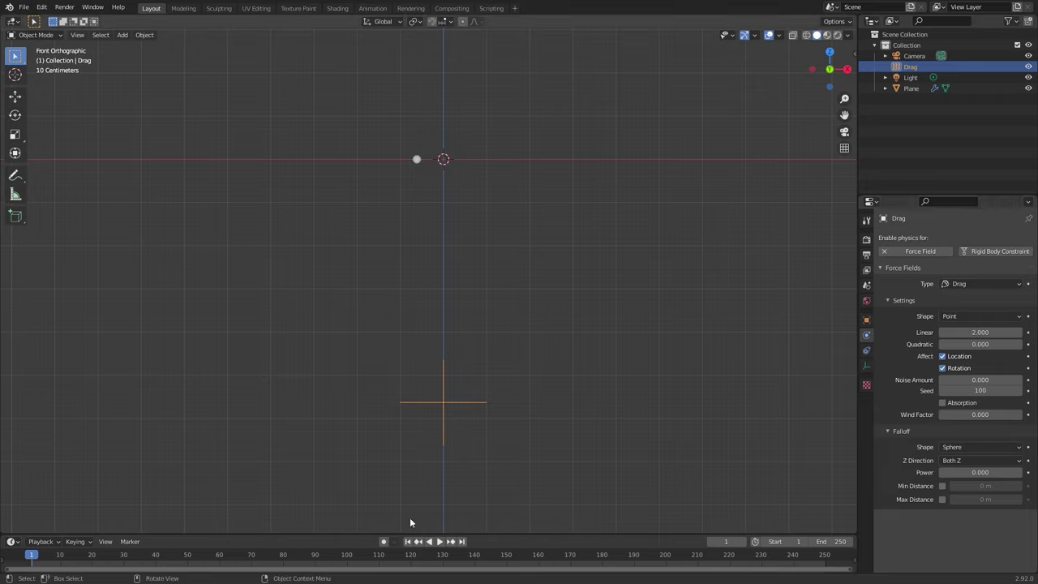
pyautogui.click(439, 541)
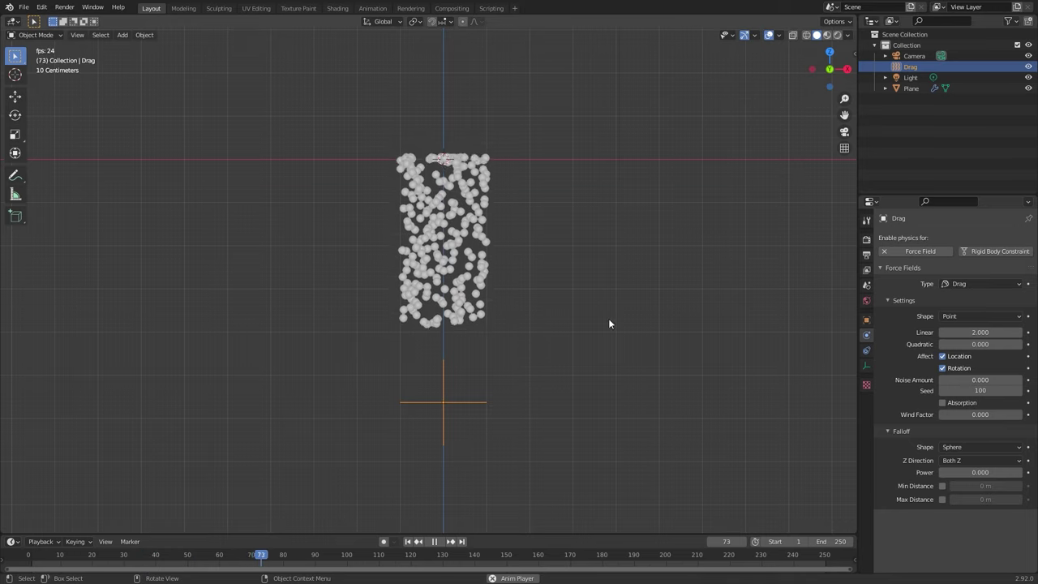
pyautogui.scroll(1, 608, 318)
pyautogui.press('Escape')
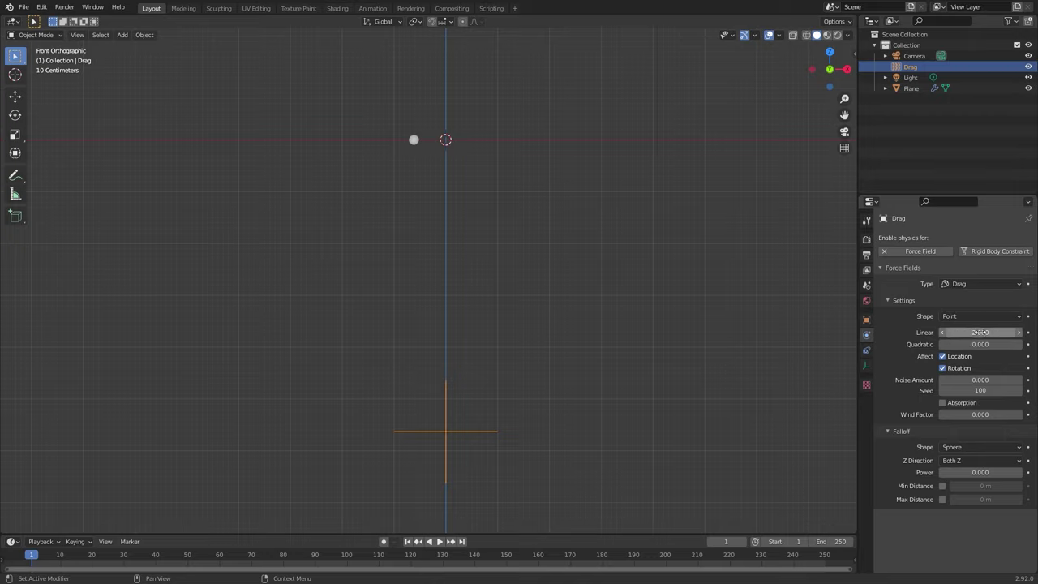
# - Set Quadratic drag to 2, play it, then reset Linear drag to 0
pyautogui.write('2')
pyautogui.press('Return')
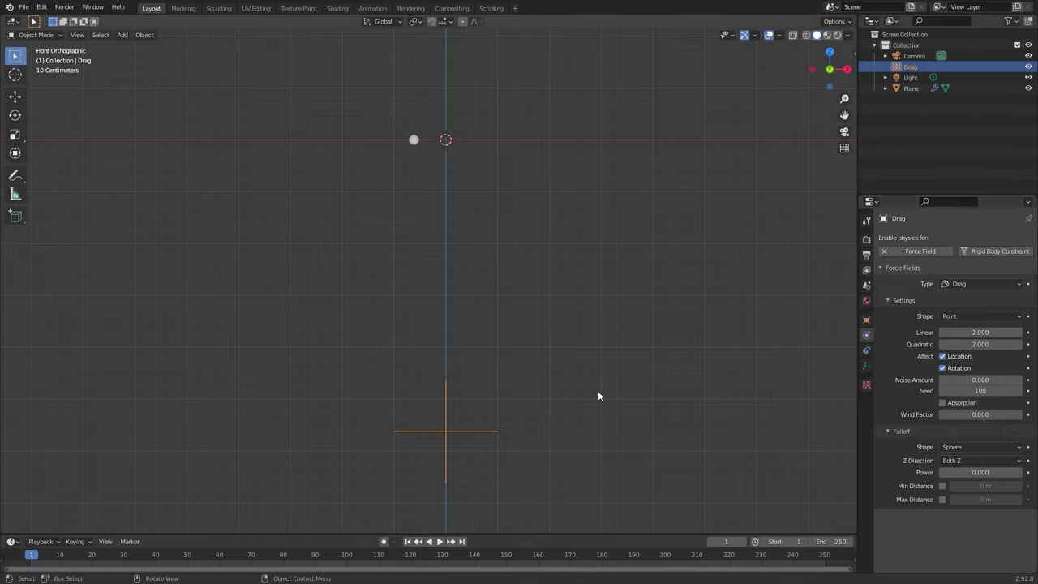
pyautogui.click(439, 541)
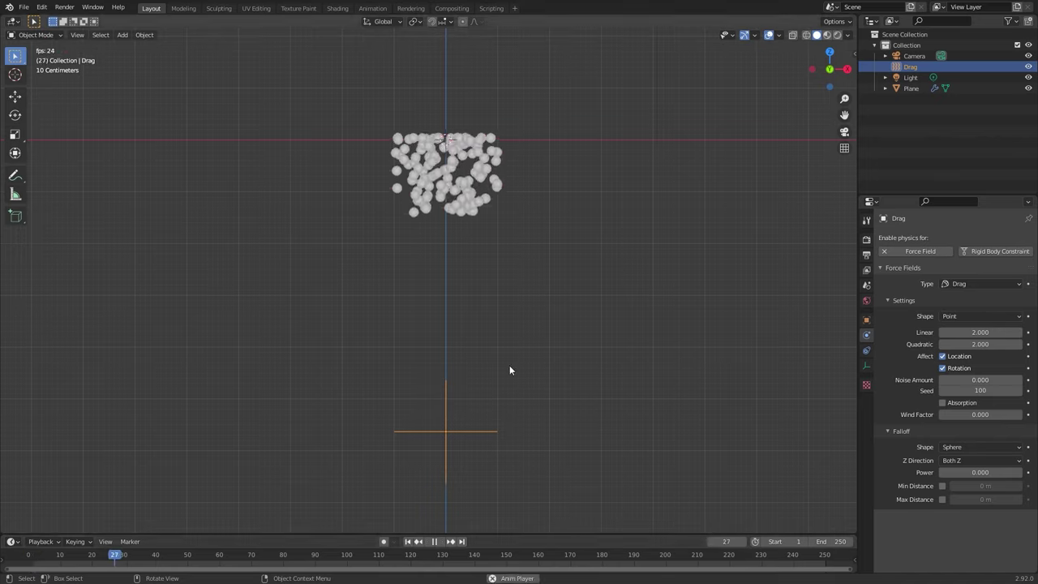
pyautogui.click(978, 333)
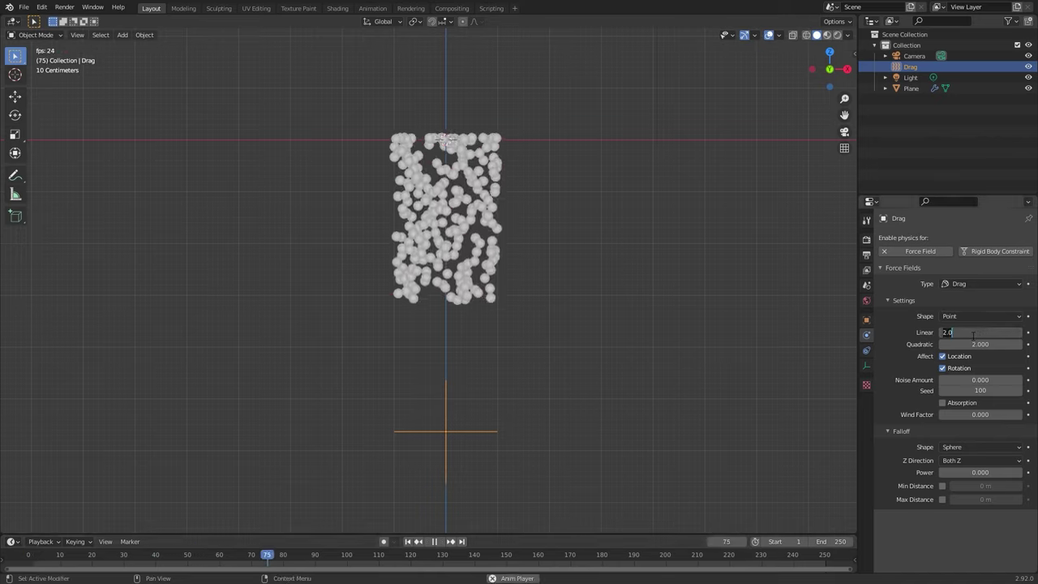
pyautogui.write('0')
pyautogui.press('Return')
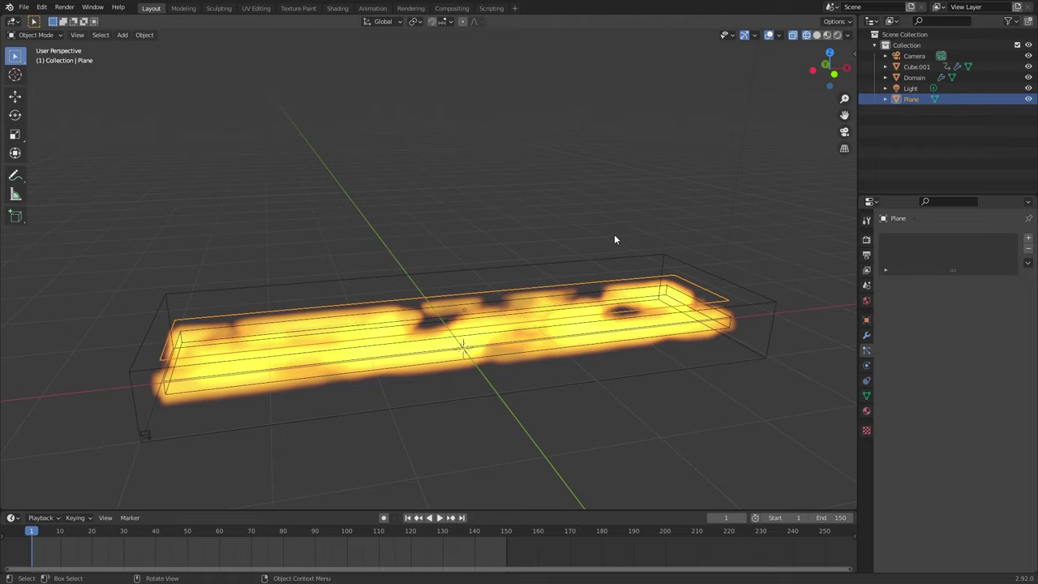
# - Add a particle system to the burning Plane with Lifetime 100, expanding the Field Weights and Velocity panels
pyautogui.click(1028, 240)
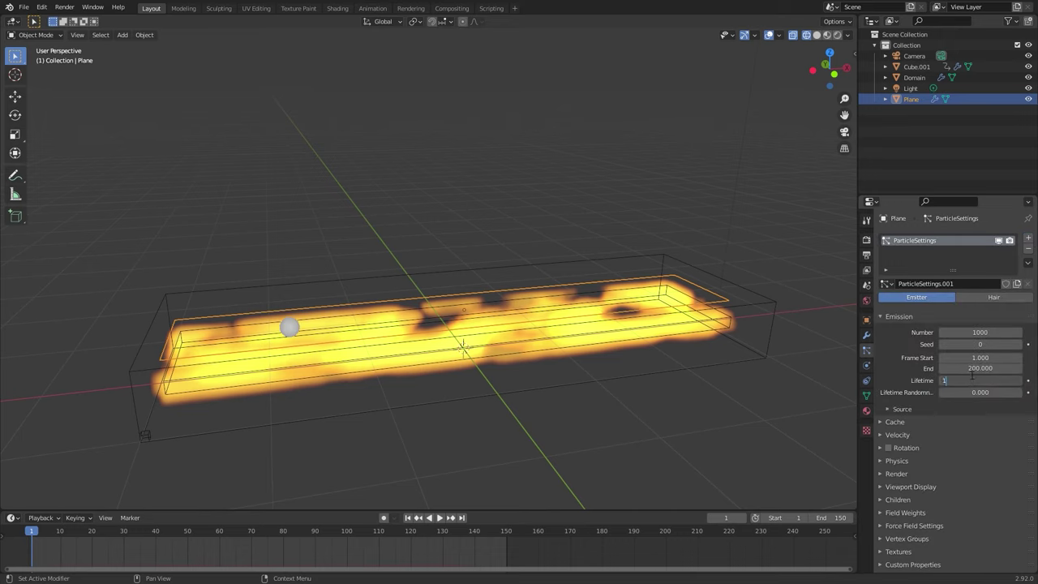
pyautogui.press('Return')
pyautogui.click(908, 514)
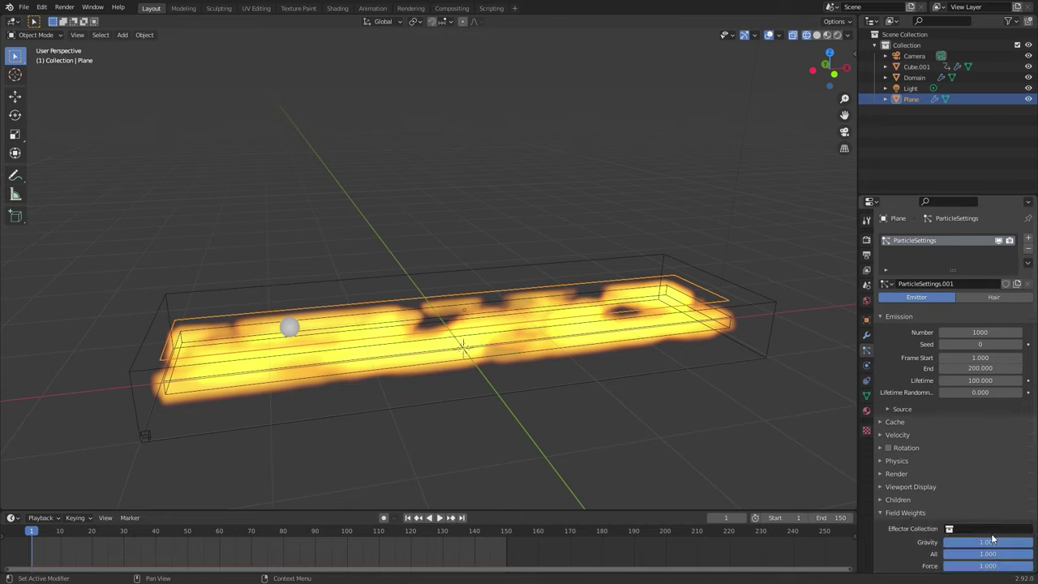
pyautogui.click(904, 435)
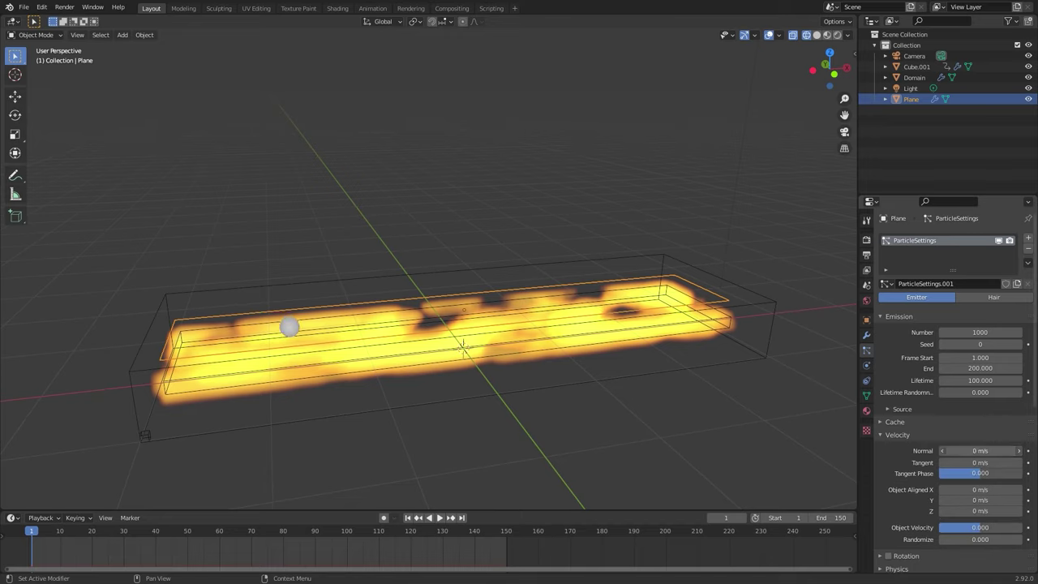
# - Add a Fluid Flow force field and raise it about 0.75 m along Z
pyautogui.hotkey('shift', 'a')
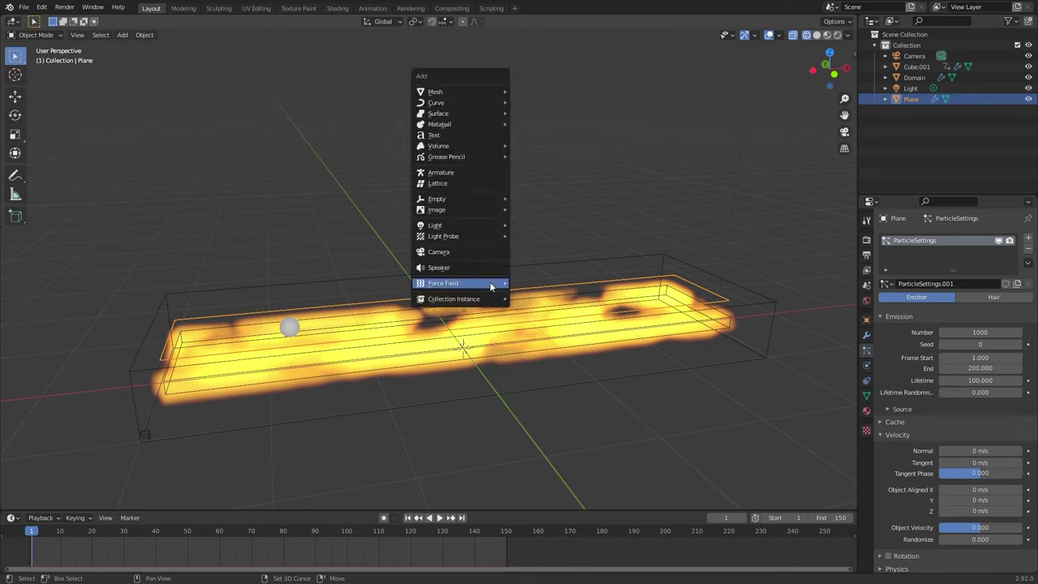
pyautogui.moveTo(489, 282)
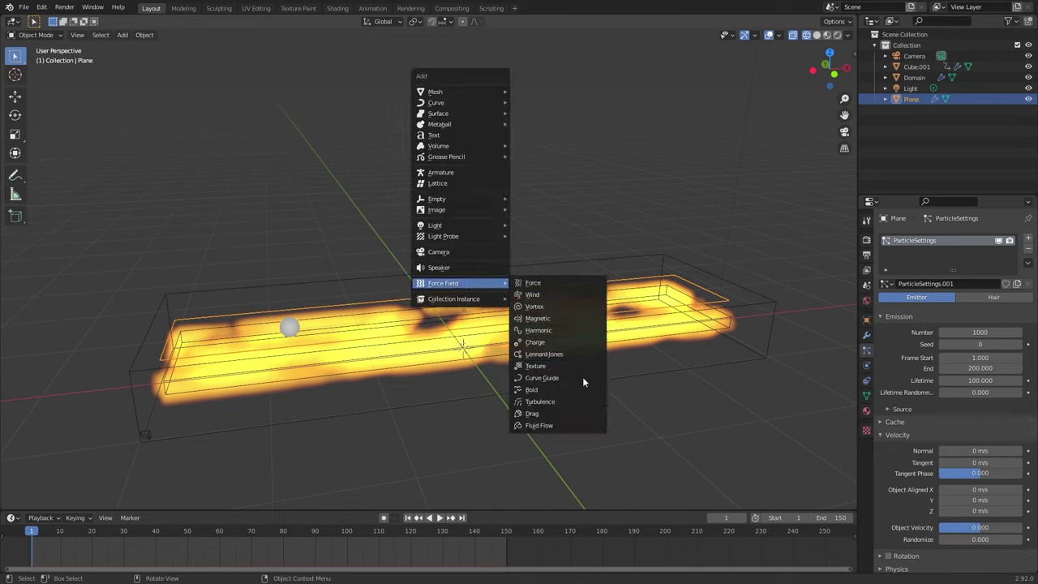
pyautogui.click(542, 426)
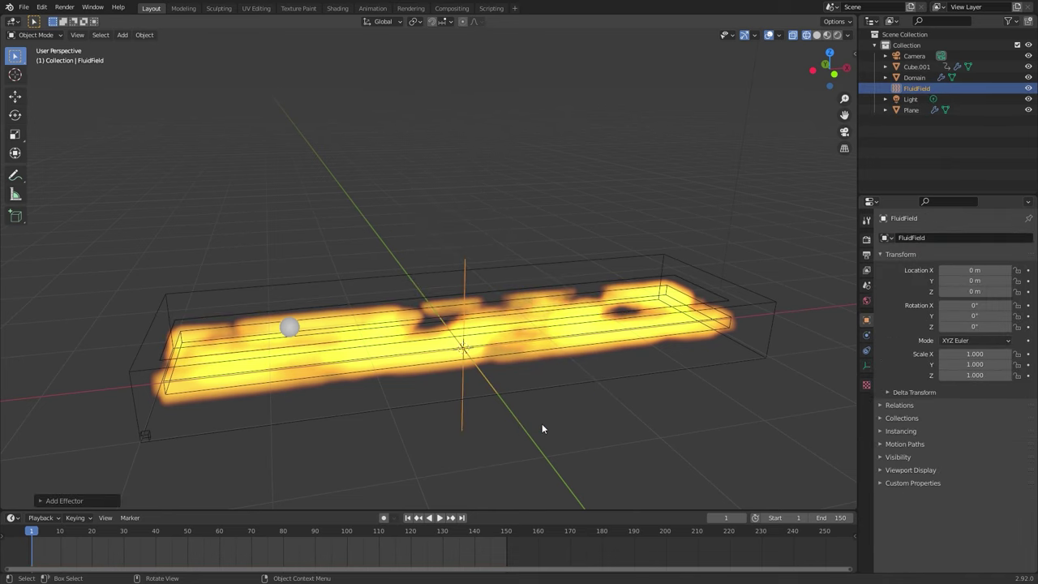
pyautogui.press('g')
pyautogui.press('z')
pyautogui.click(549, 362)
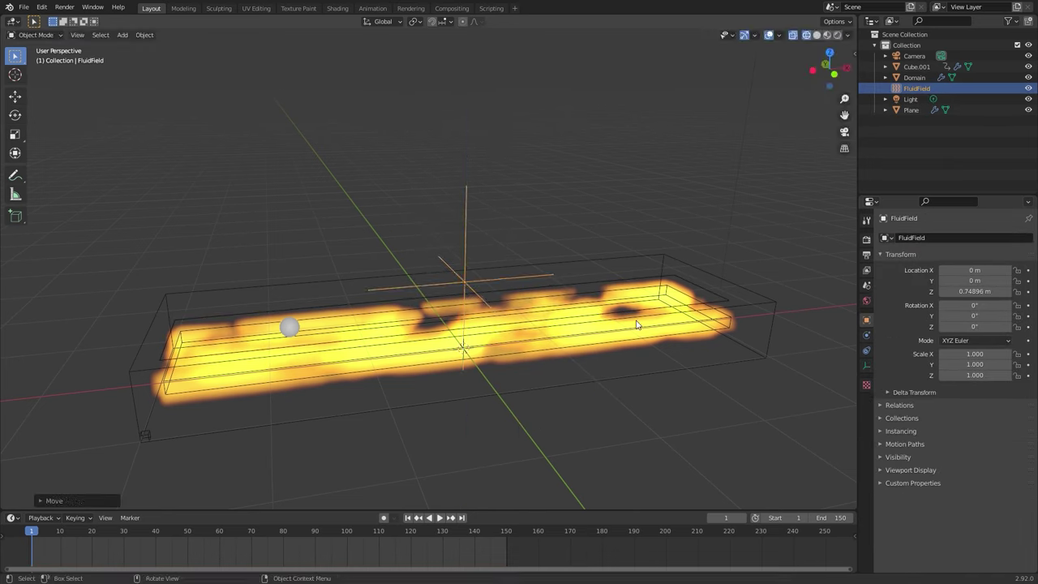
# - Link the Fluid Flow field to the Domain object with Strength 3 and play the fire simulation
pyautogui.click(866, 335)
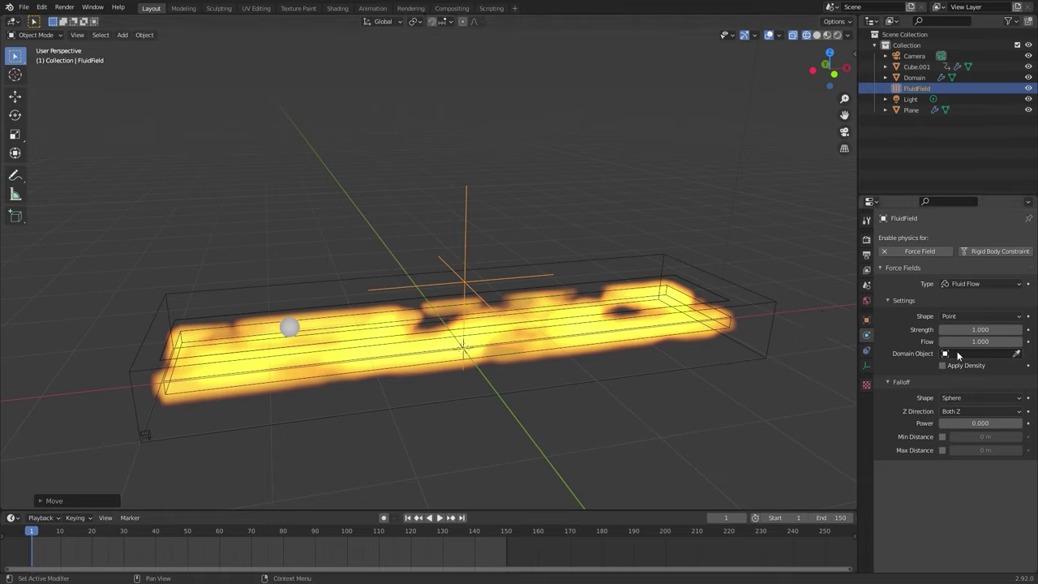
pyautogui.click(988, 353)
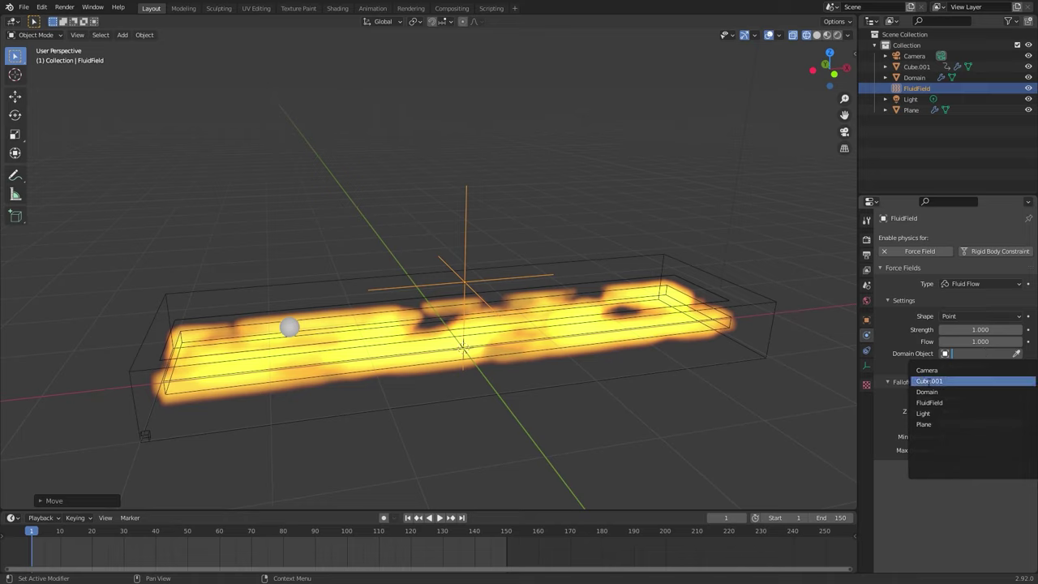
pyautogui.click(929, 393)
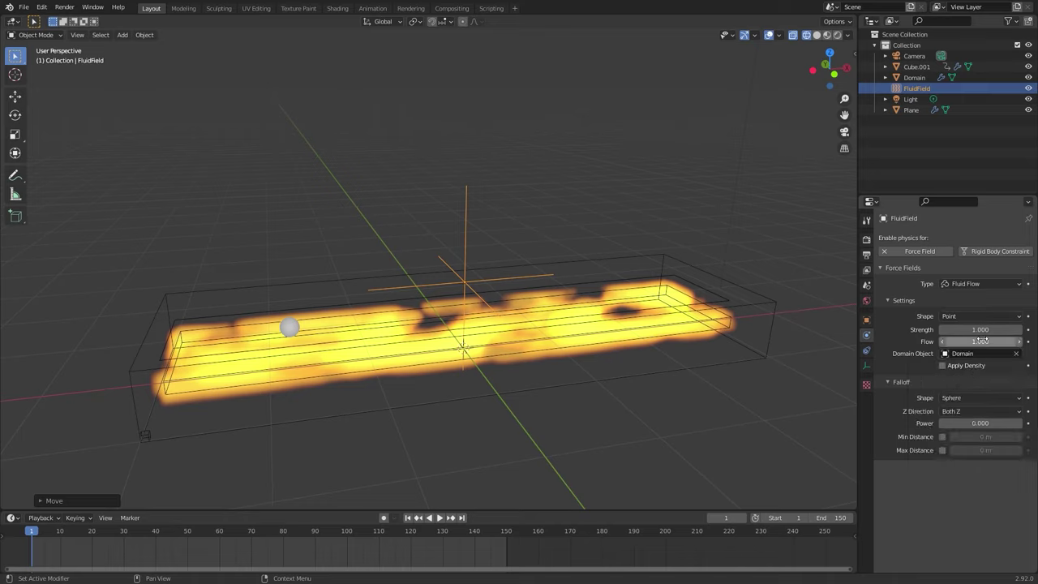
pyautogui.write('3')
pyautogui.press('Return')
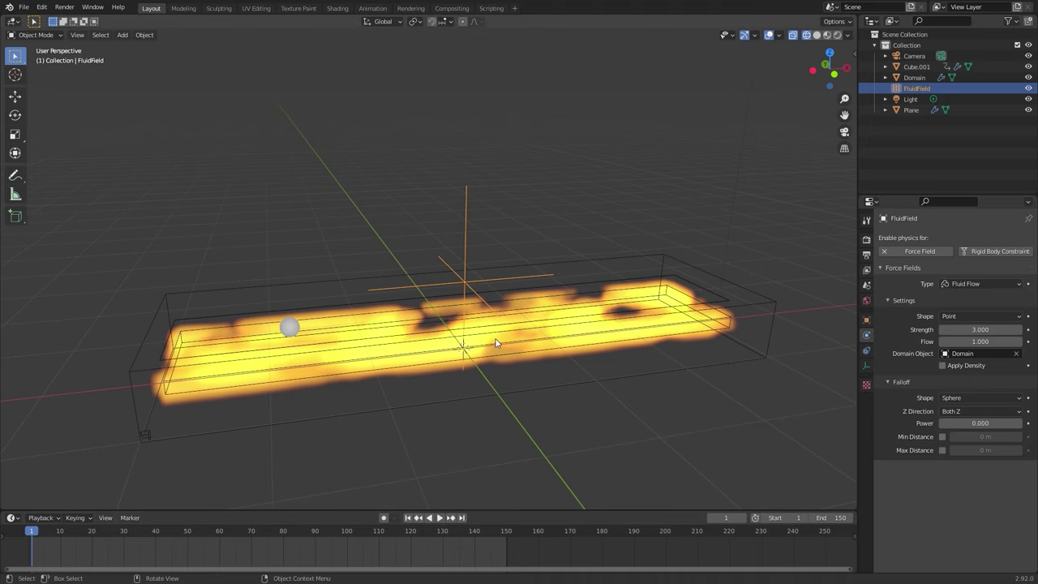
pyautogui.press('space')
pyautogui.moveTo(499, 340); pyautogui.dragTo(529, 316, button='middle')
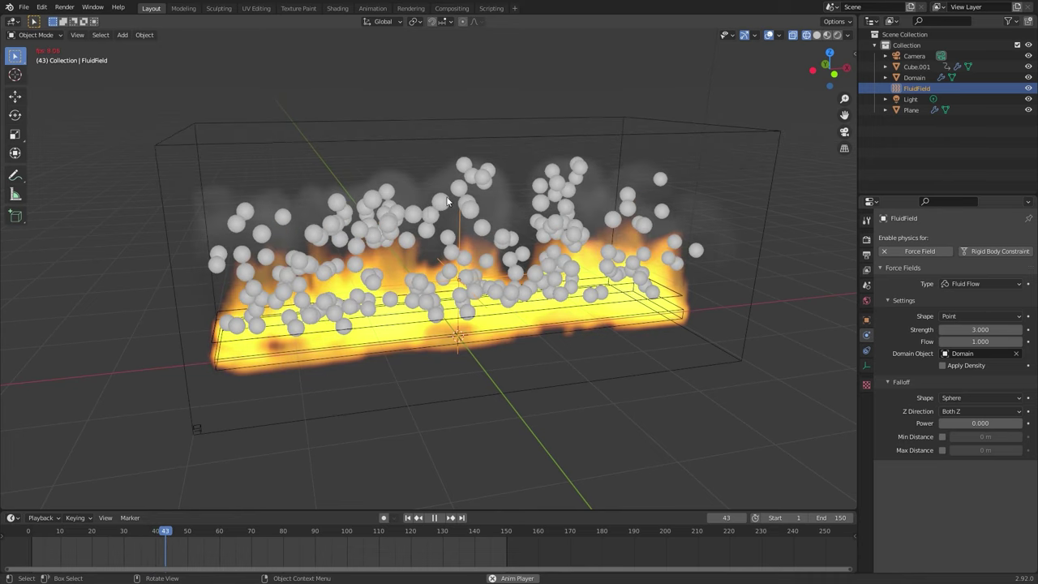
pyautogui.scroll(-3, 522, 259)
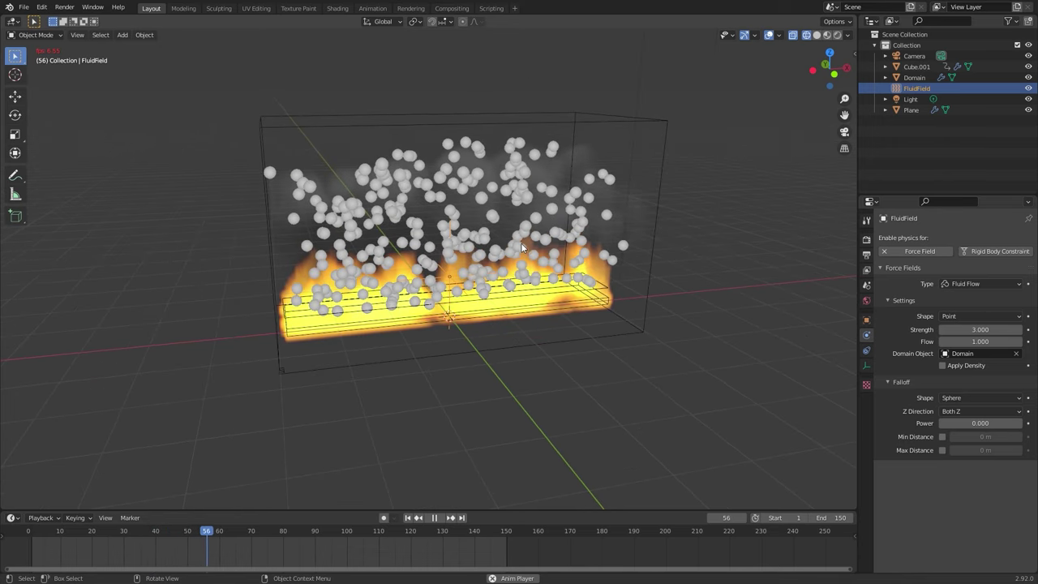
pyautogui.moveTo(522, 247); pyautogui.dragTo(533, 298, button='middle')
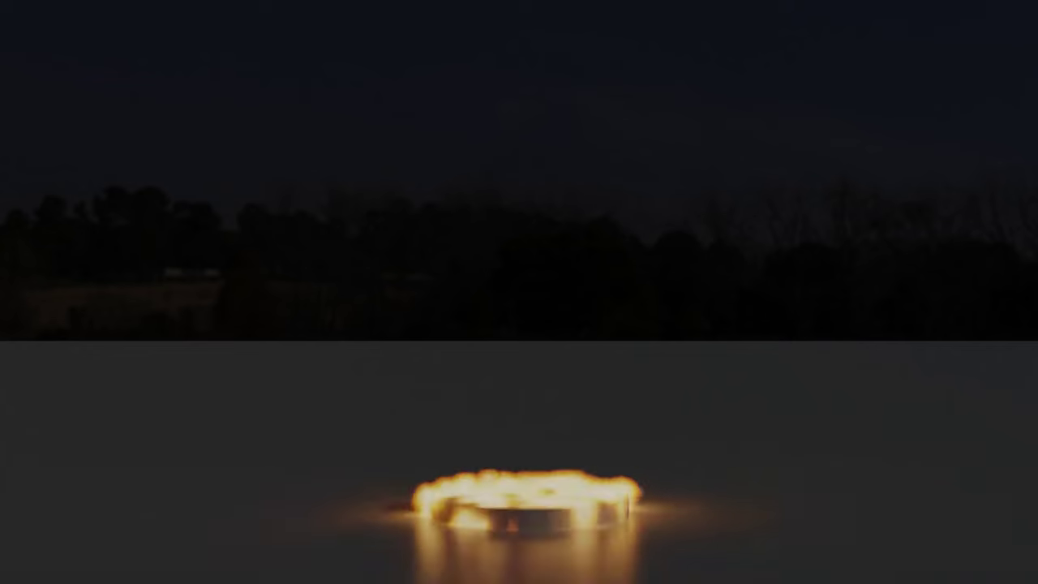